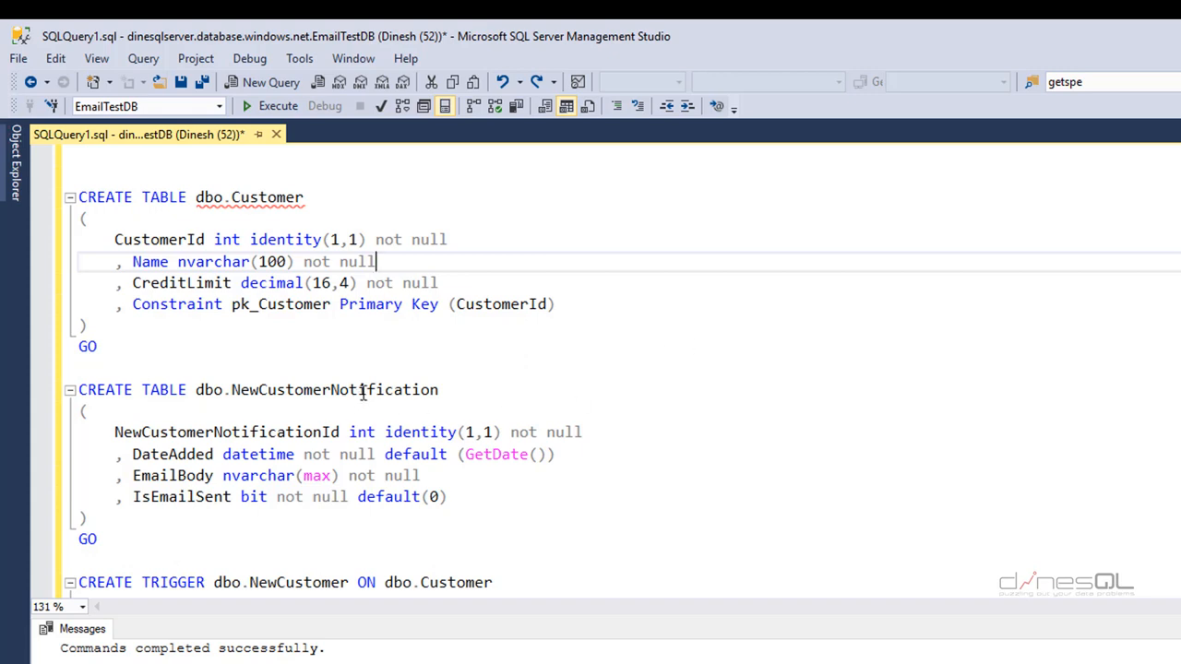
pyautogui.doubleClick(364, 390)
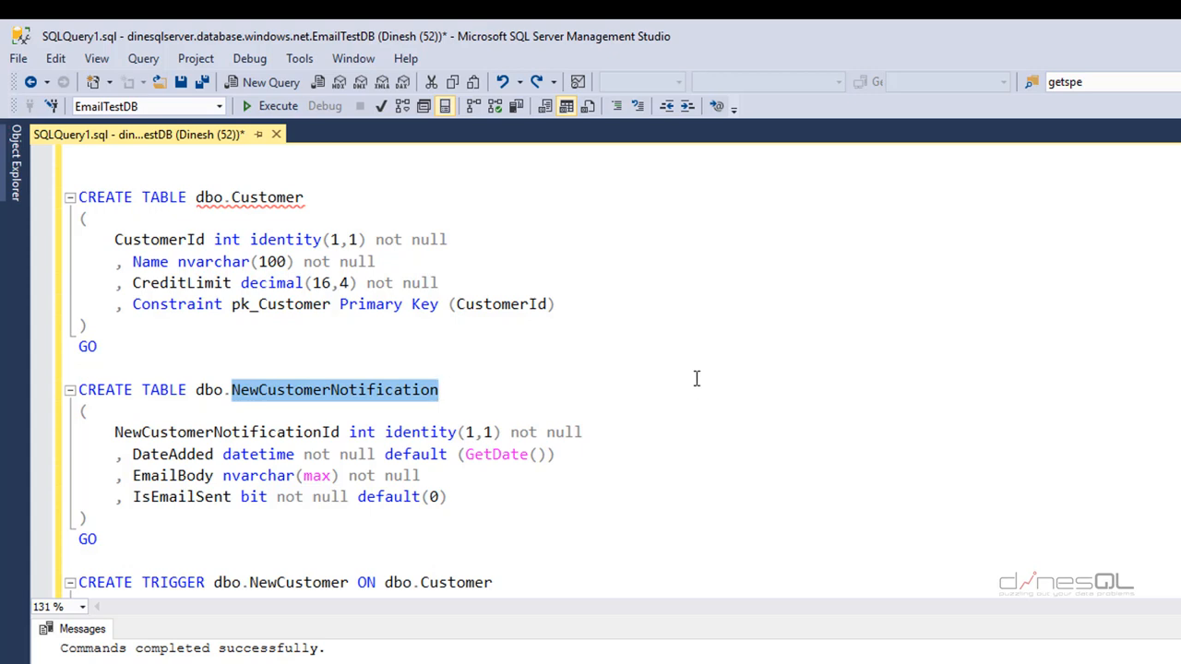
pyautogui.doubleClick(172, 475)
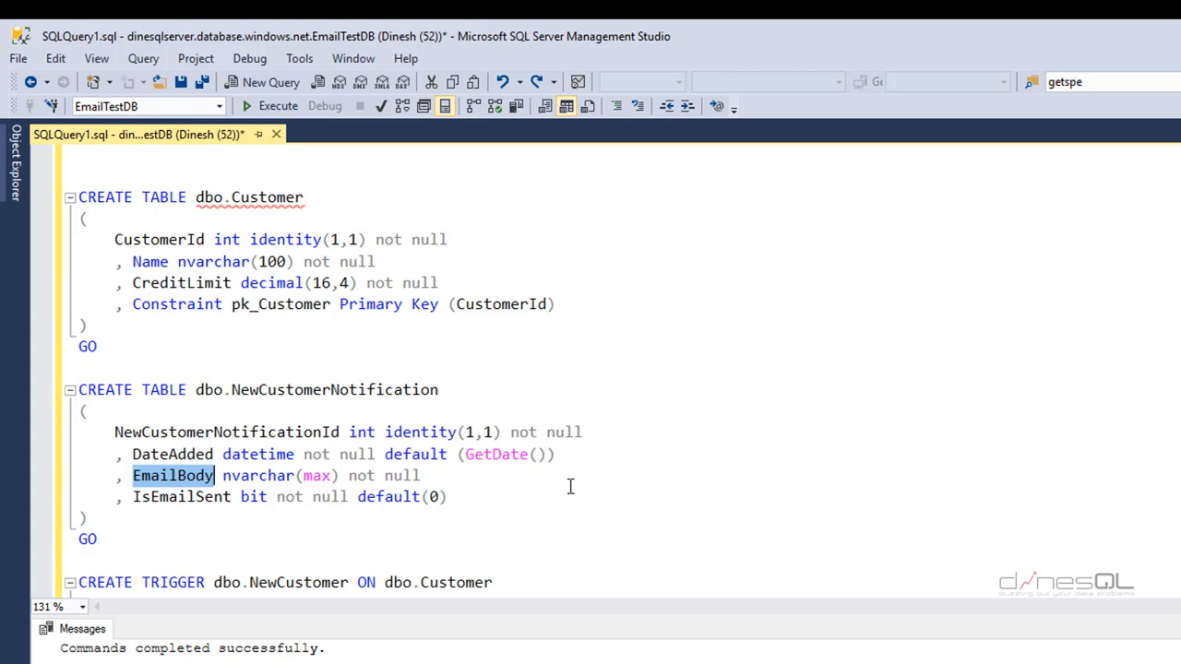
# - Run the CREATE TABLE dbo.Customer statement against EmailTestDB
pyautogui.moveTo(118, 351); pyautogui.dragTo(57, 205)
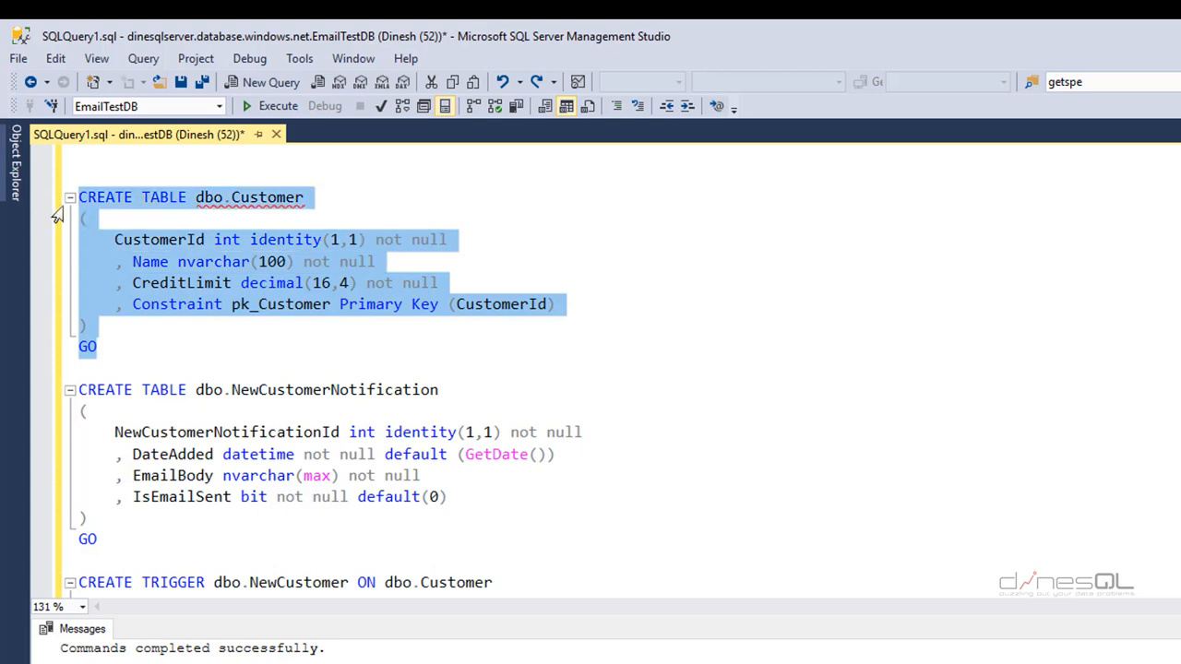
pyautogui.click(727, 380)
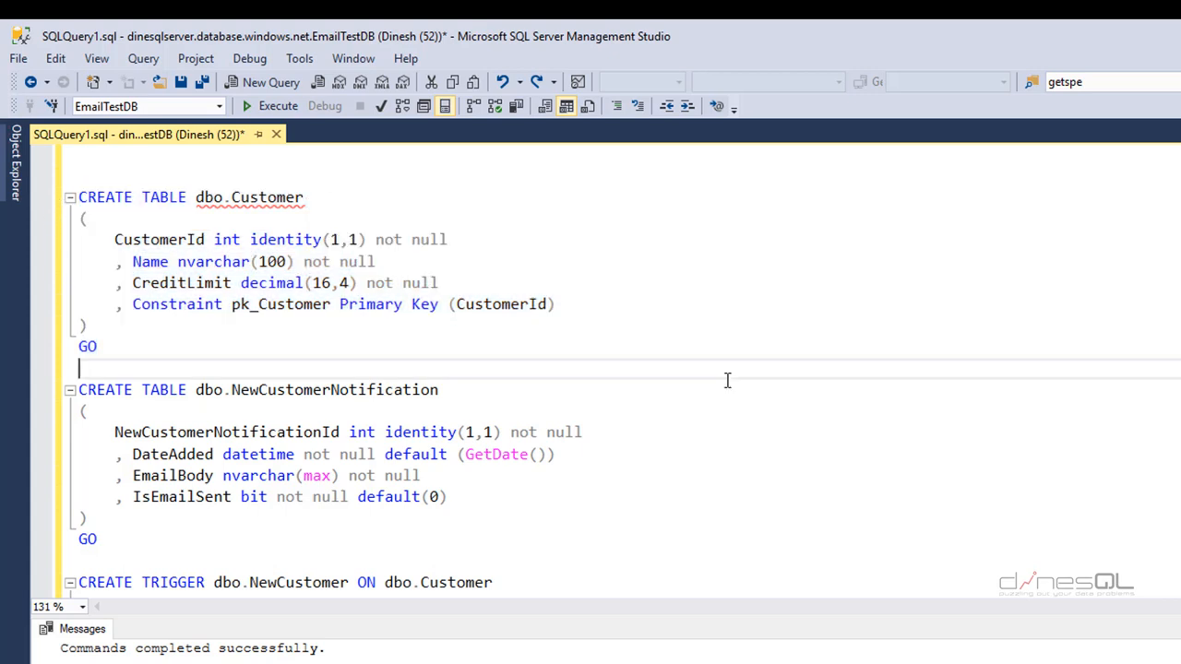
pyautogui.moveTo(131, 351); pyautogui.dragTo(53, 201)
pyautogui.click(279, 107)
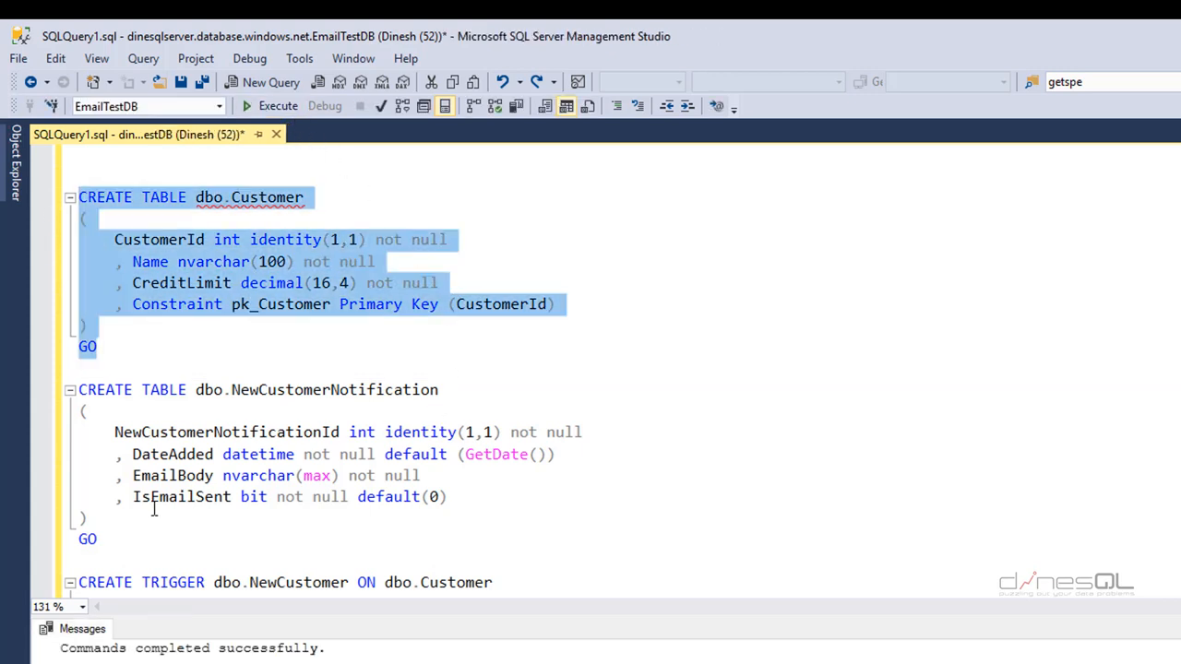
# - Review NewCustomerNotification's columns (Id, DateAdded with GetDate() default, EmailBody, IsEmailSent) and run its CREATE TABLE
pyautogui.moveTo(127, 540); pyautogui.dragTo(51, 389)
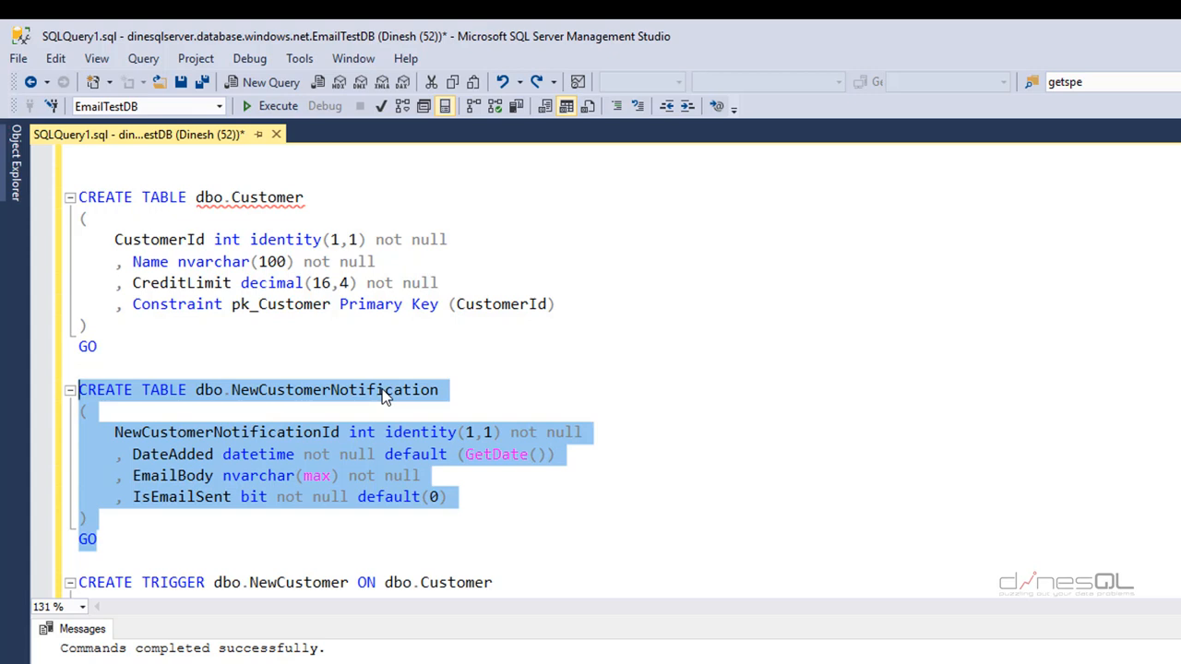
pyautogui.doubleClick(279, 197)
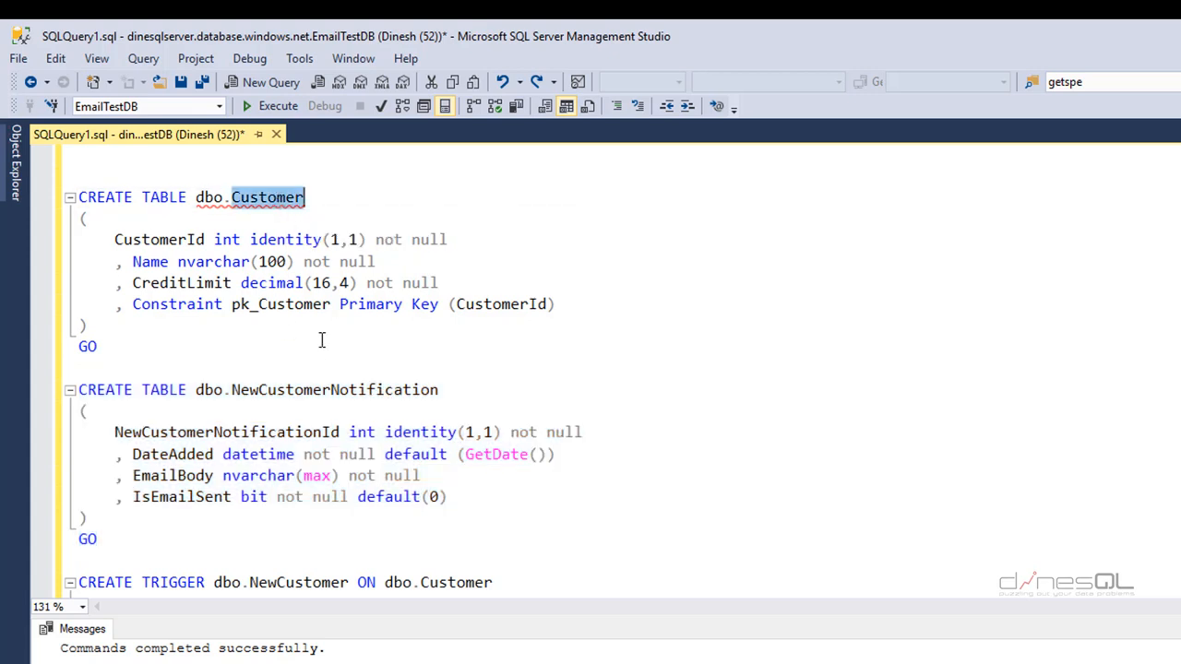
pyautogui.doubleClick(181, 432)
pyautogui.doubleClick(178, 454)
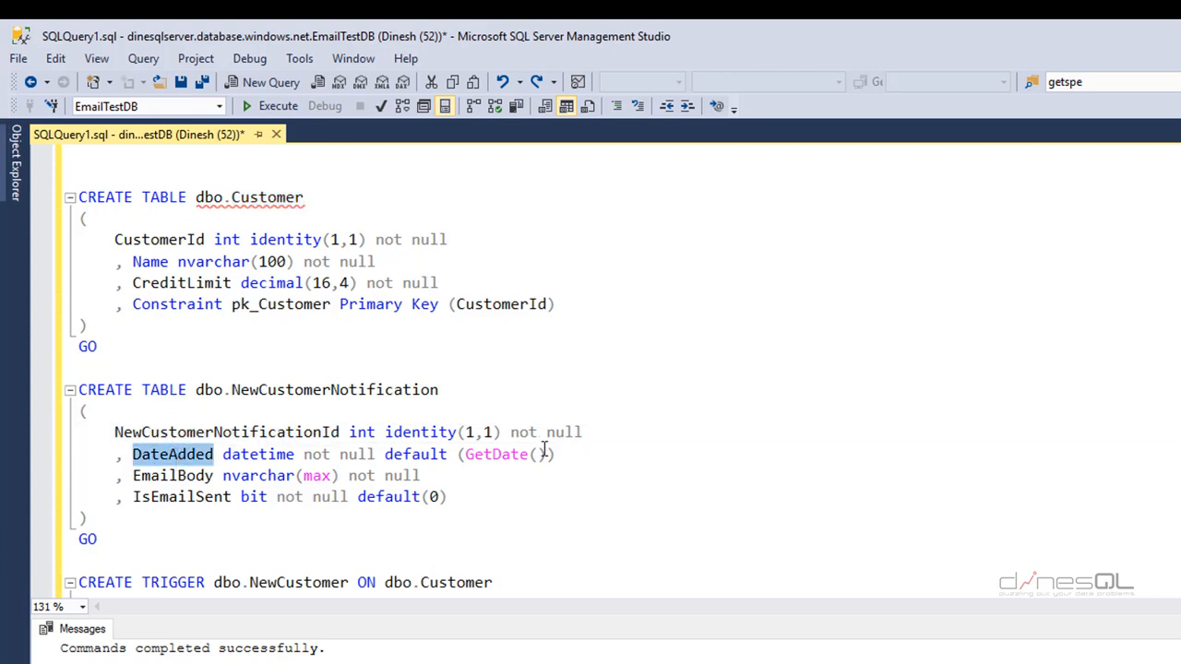
pyautogui.moveTo(553, 454); pyautogui.dragTo(386, 454)
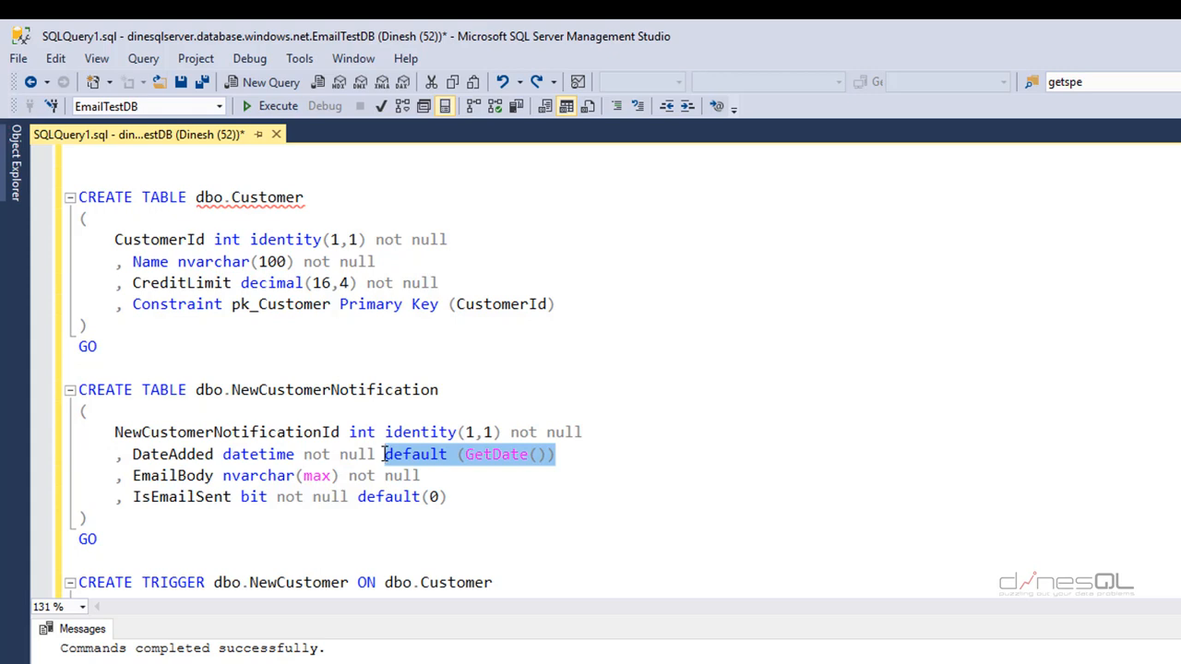
pyautogui.doubleClick(171, 476)
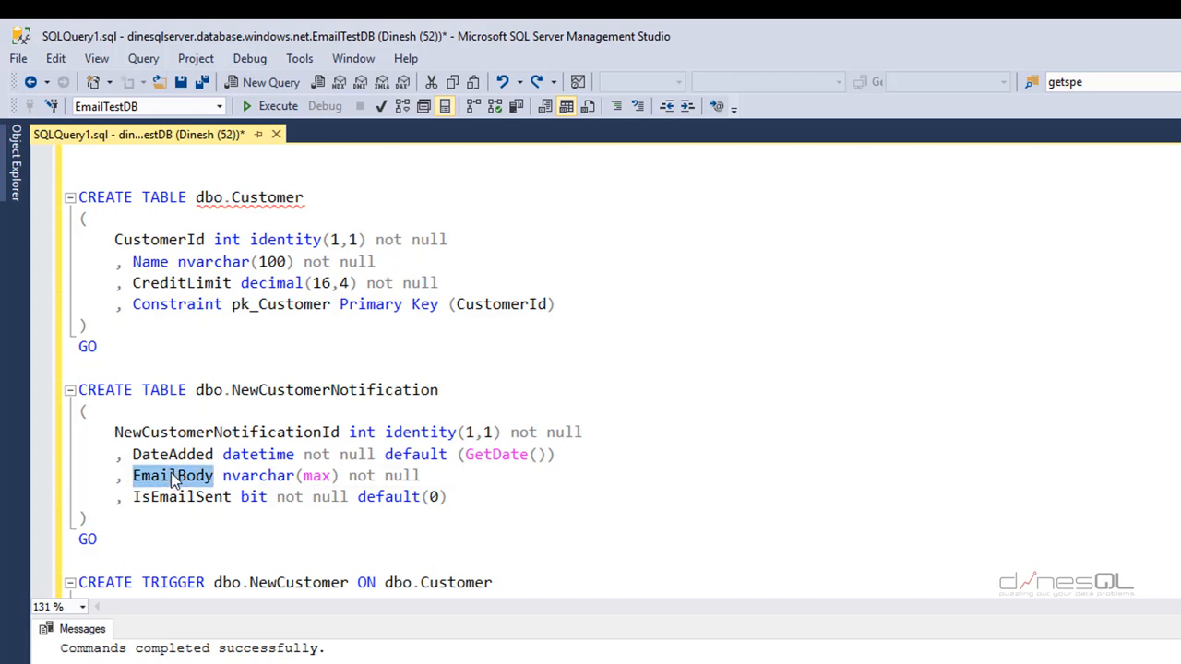
pyautogui.doubleClick(191, 499)
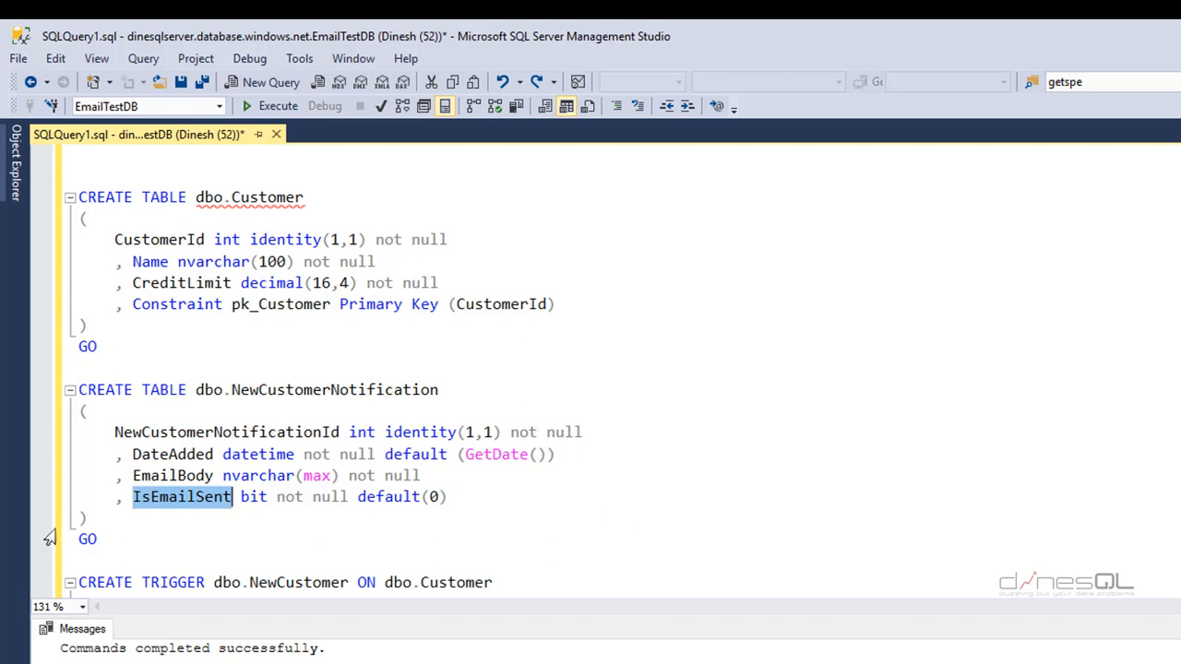
pyautogui.moveTo(97, 539); pyautogui.dragTo(79, 389)
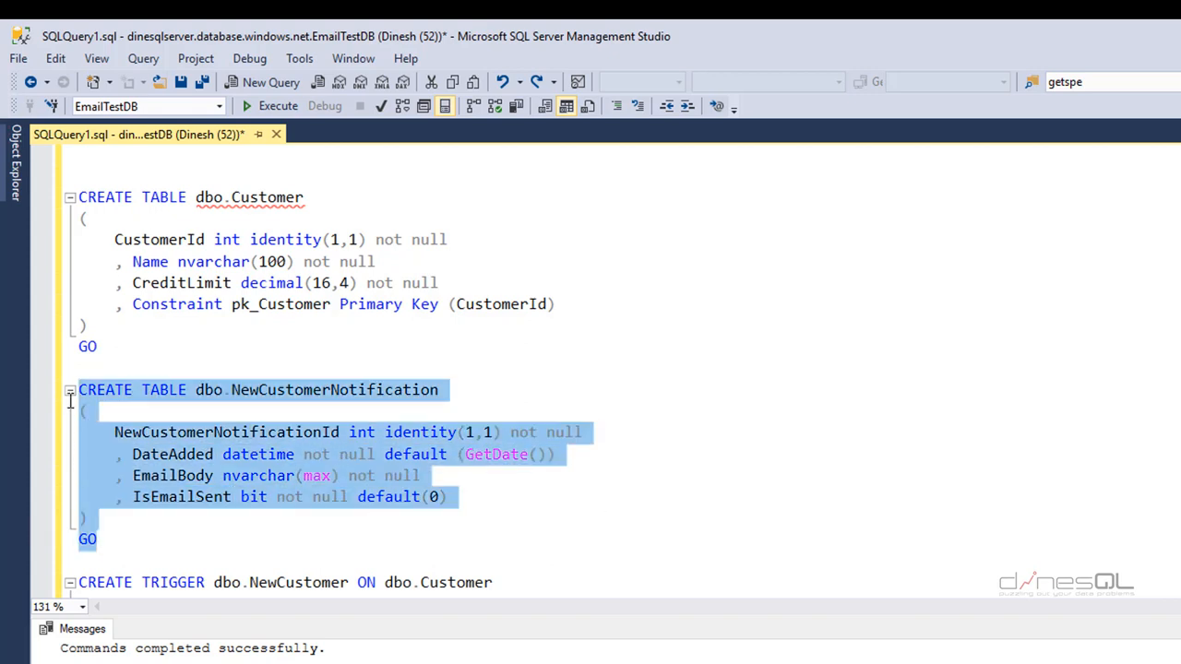
pyautogui.click(274, 106)
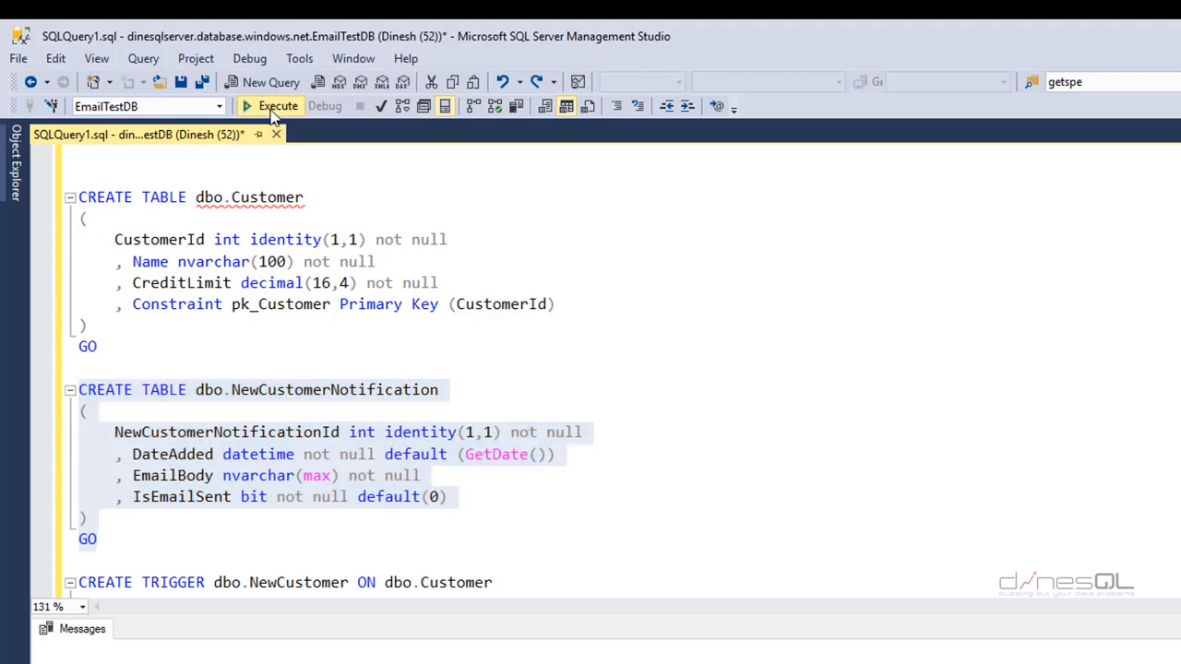
pyautogui.scroll(-1, 510, 434)
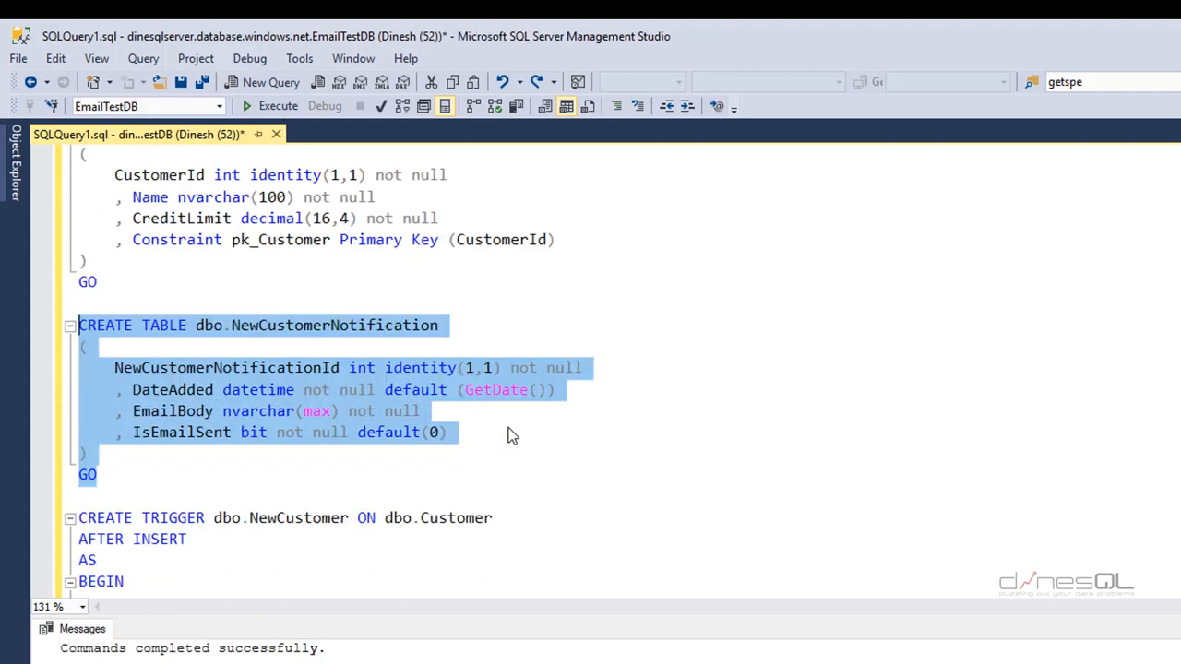
pyautogui.scroll(-2, 512, 435)
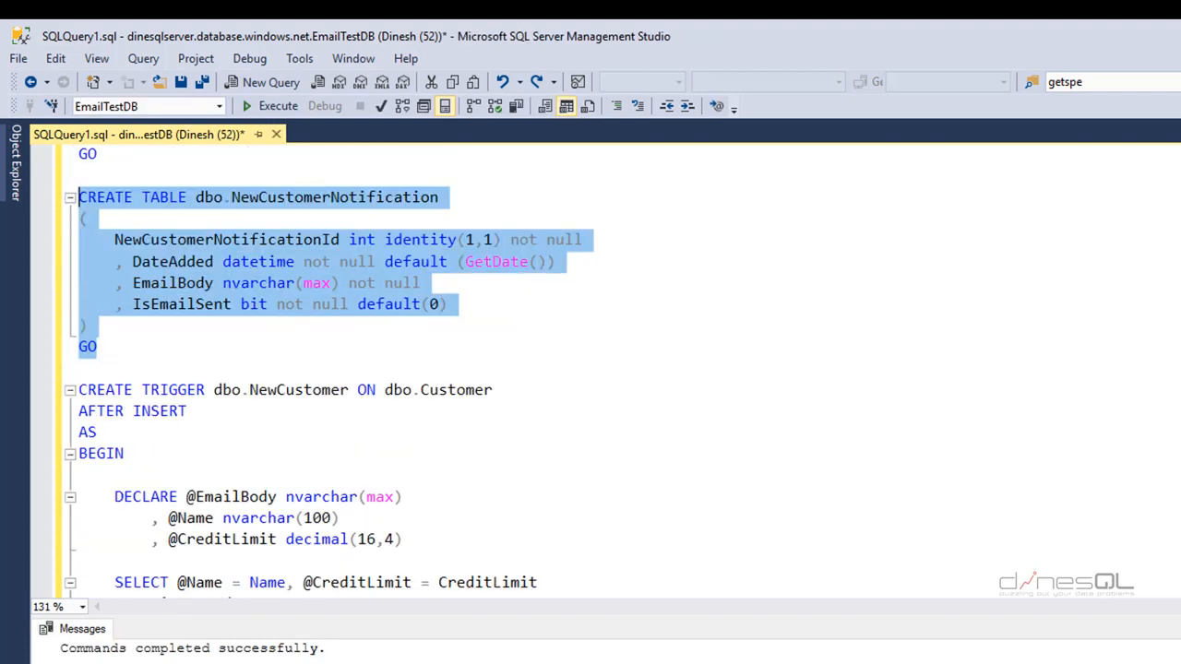
pyautogui.scroll(-2, 328, 372)
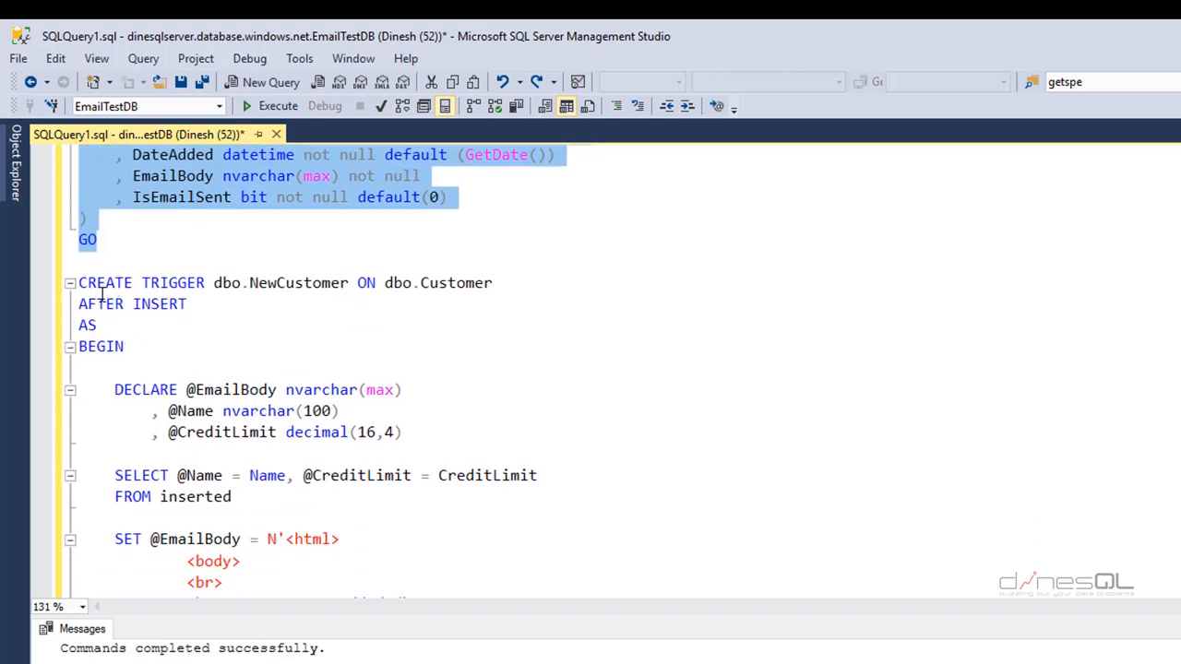
pyautogui.doubleClick(298, 284)
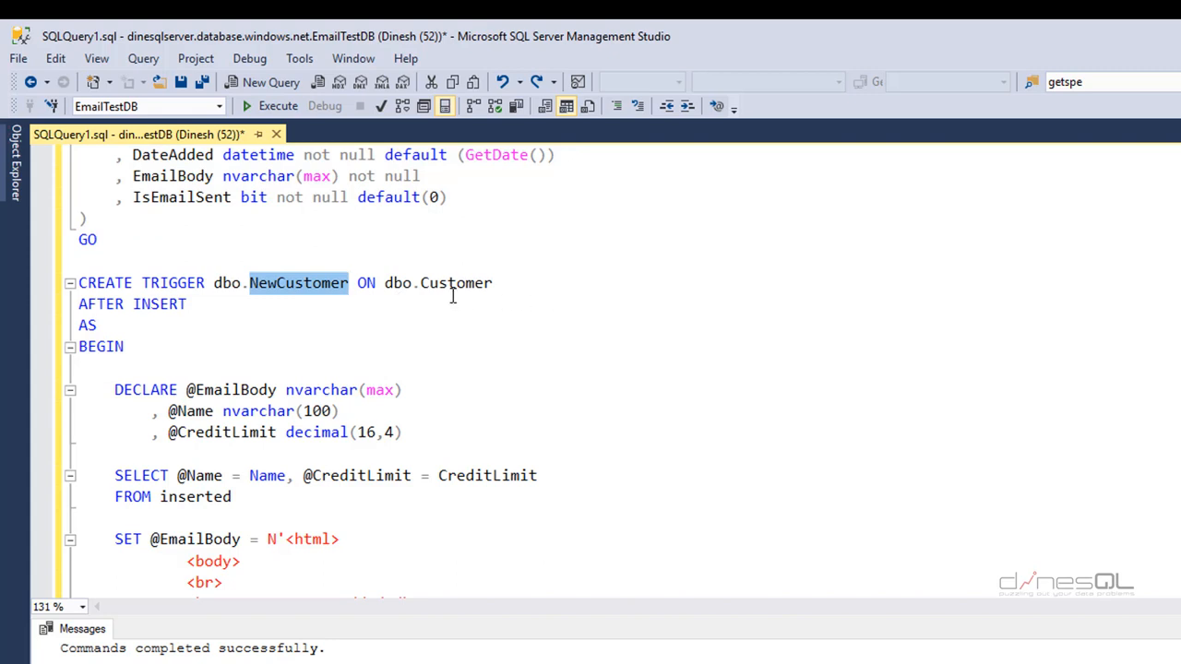
pyautogui.doubleClick(453, 283)
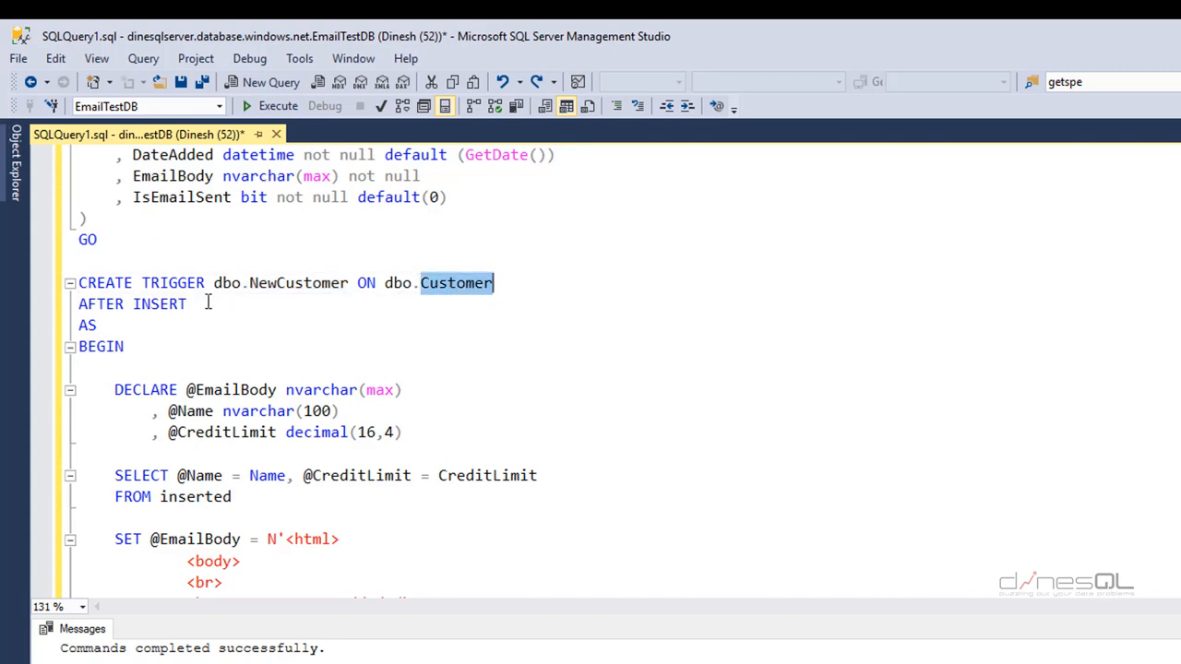
pyautogui.moveTo(208, 303); pyautogui.dragTo(71, 303)
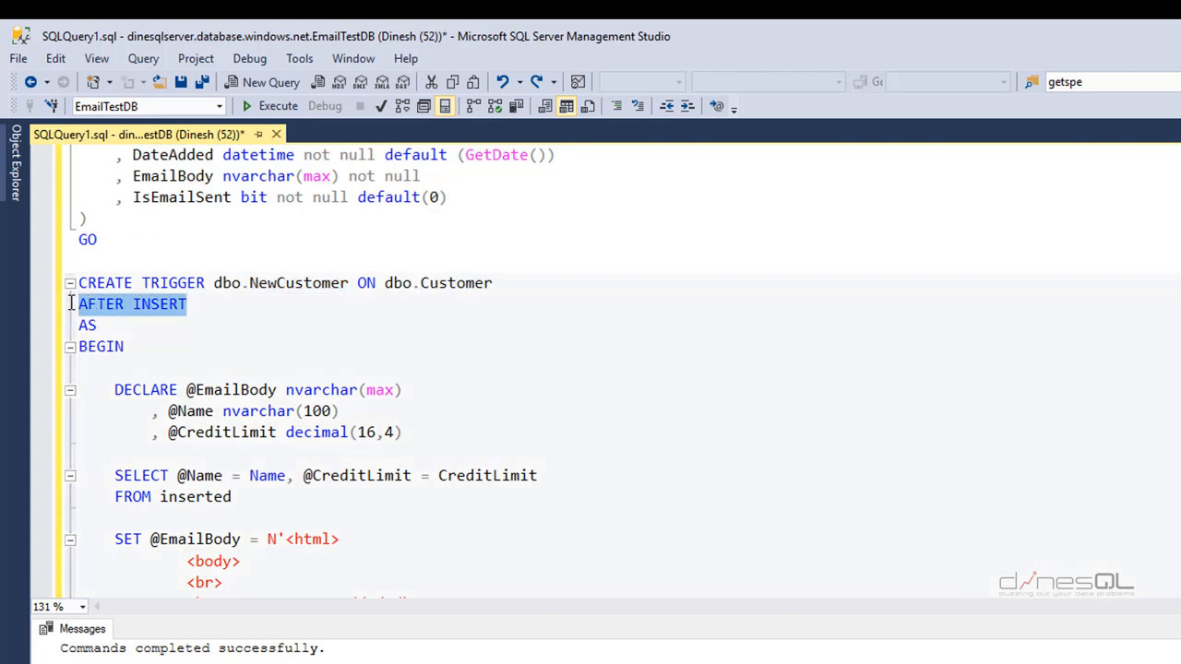
pyautogui.doubleClick(238, 392)
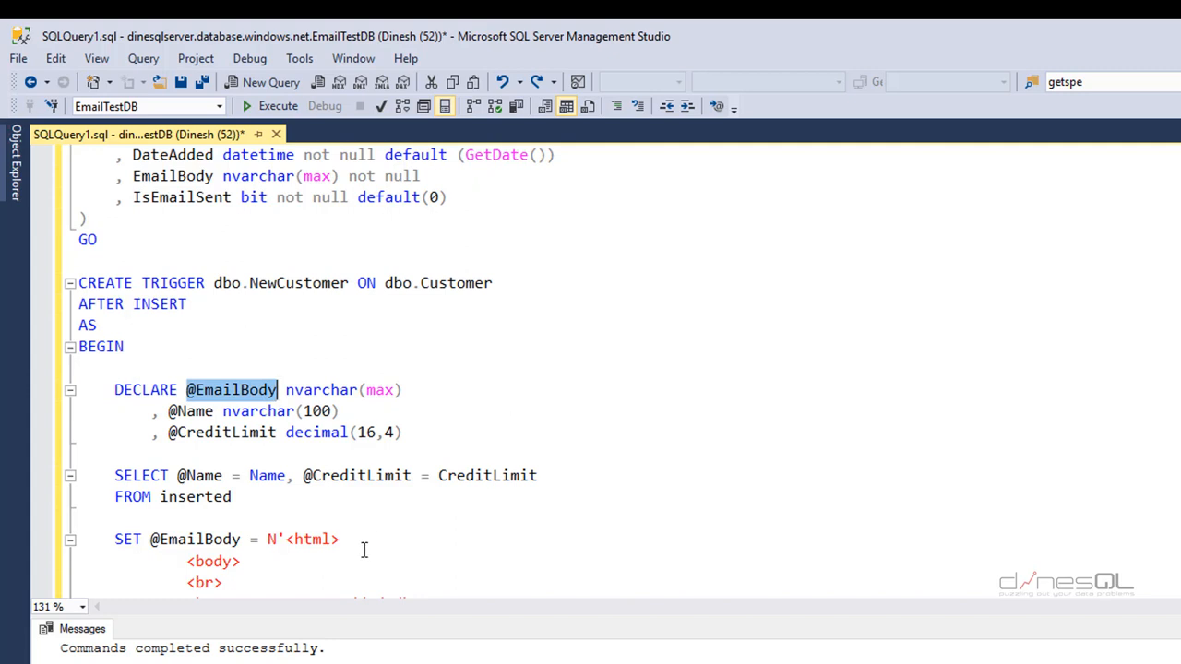
pyautogui.doubleClick(199, 476)
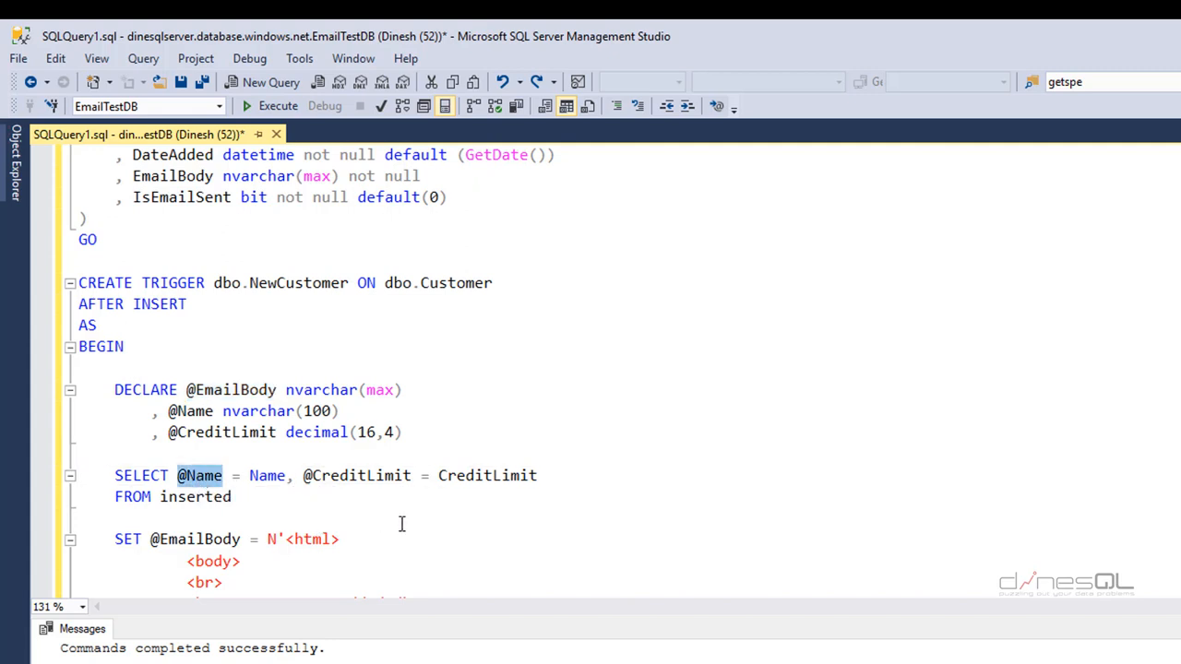
pyautogui.doubleClick(375, 476)
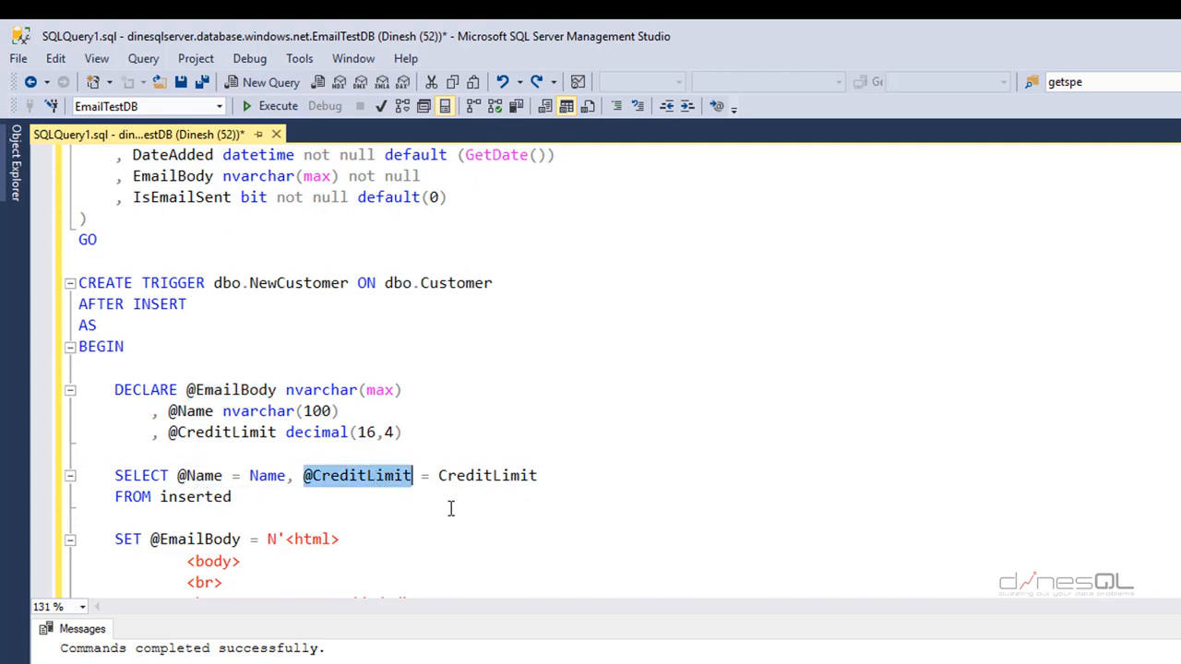
pyautogui.click(185, 496)
pyautogui.doubleClick(186, 497)
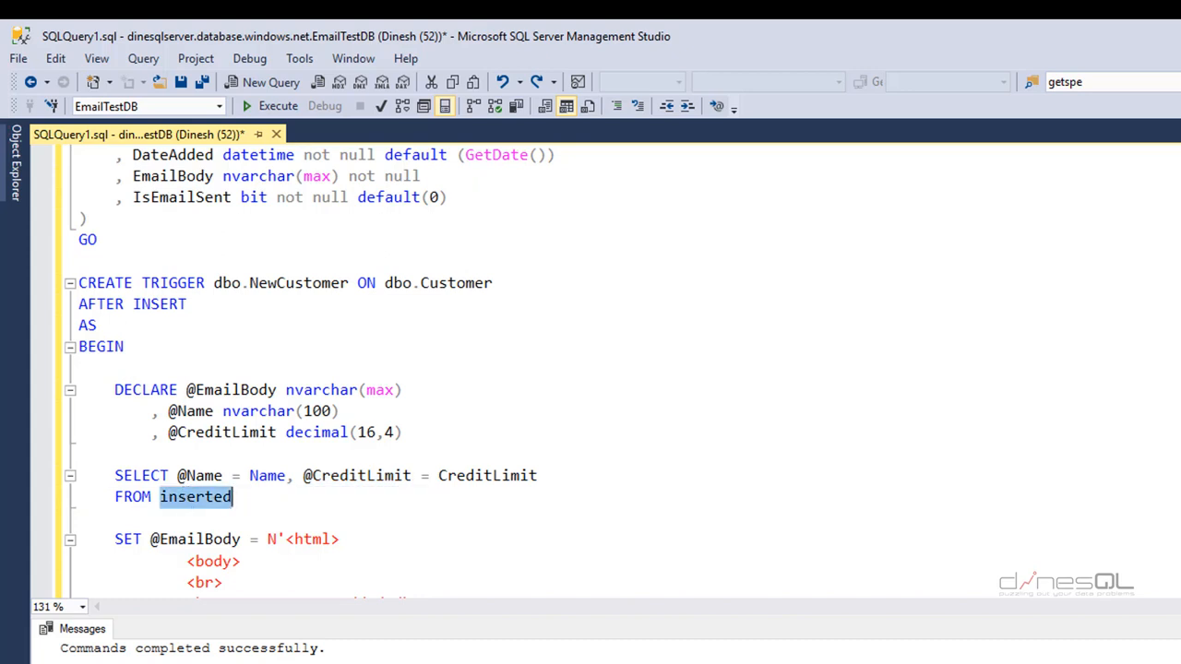
pyautogui.scroll(-1, 309, 369)
pyautogui.scroll(-3, 369, 369)
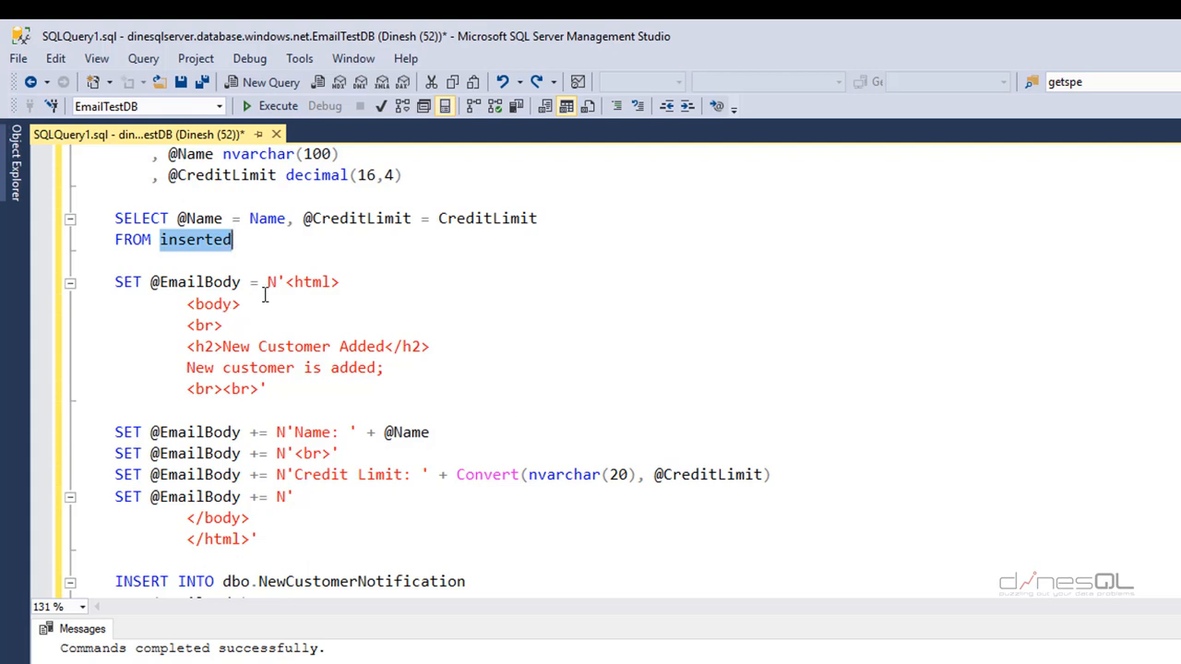
pyautogui.moveTo(112, 282); pyautogui.dragTo(277, 535)
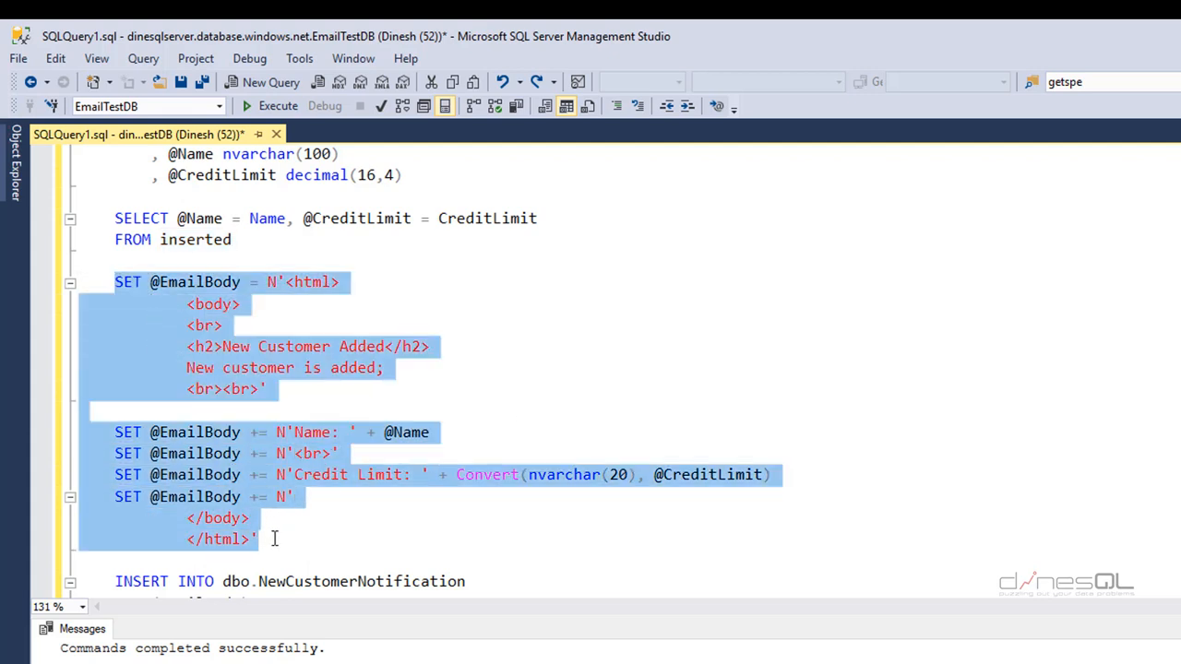
pyautogui.click(350, 287)
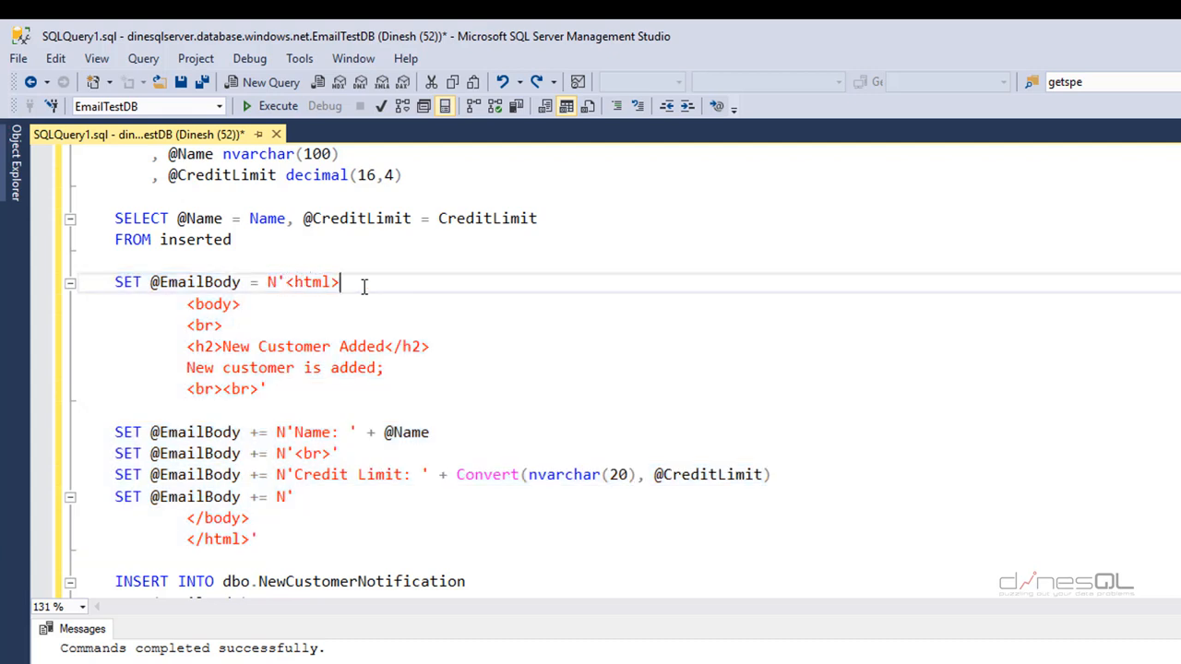
pyautogui.moveTo(360, 285); pyautogui.dragTo(284, 281)
pyautogui.moveTo(250, 539); pyautogui.dragTo(187, 539)
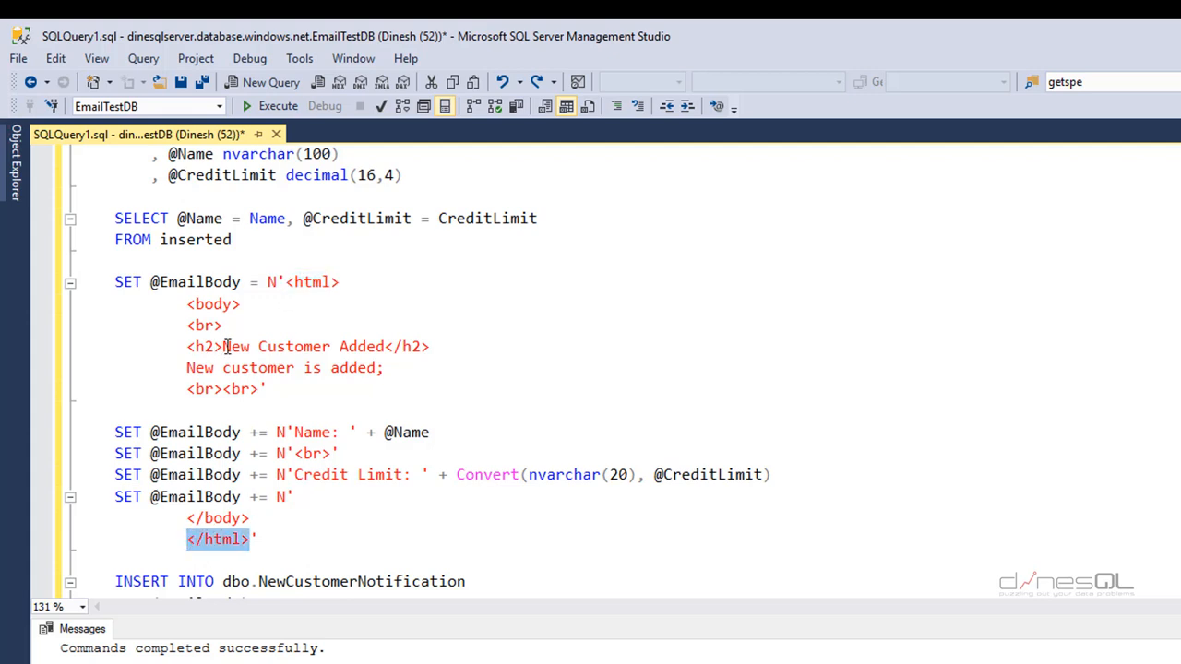
pyautogui.moveTo(432, 347); pyautogui.dragTo(208, 345)
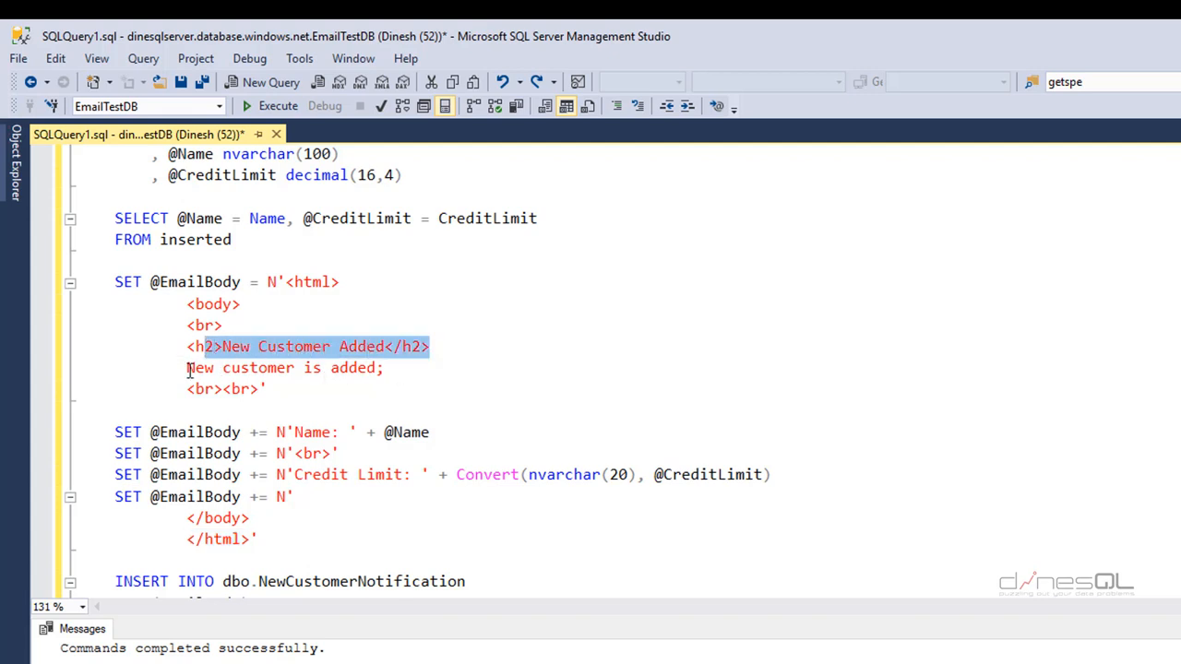
pyautogui.moveTo(438, 348); pyautogui.dragTo(187, 351)
pyautogui.doubleClick(314, 432)
pyautogui.doubleClick(411, 433)
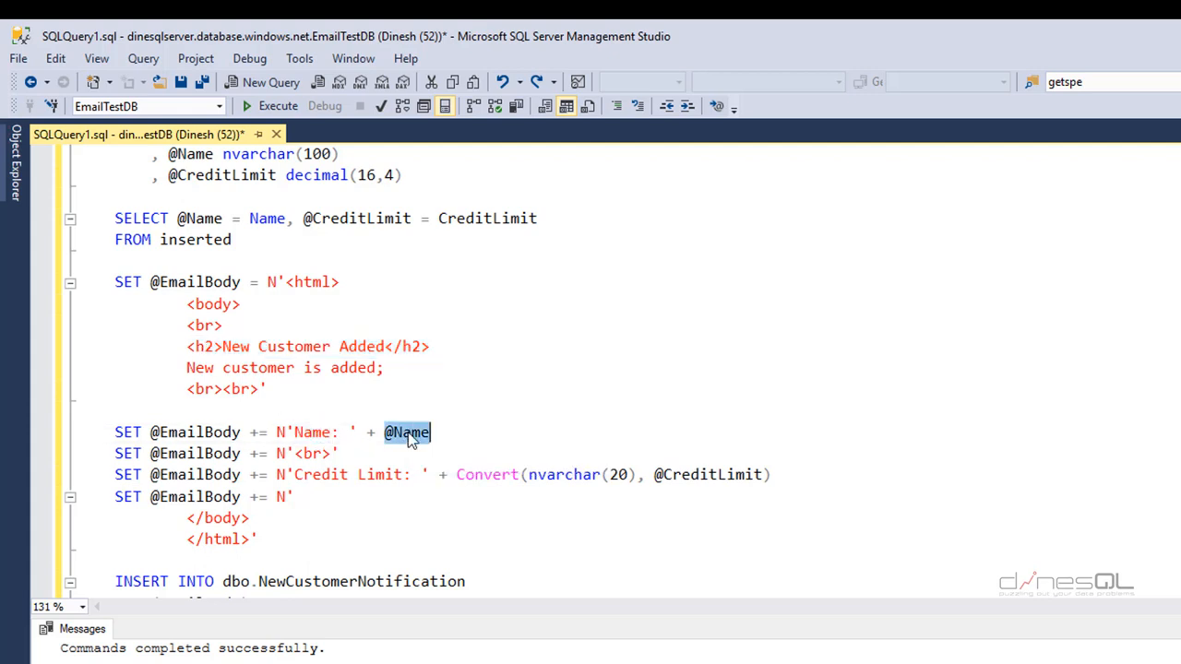
pyautogui.doubleClick(201, 218)
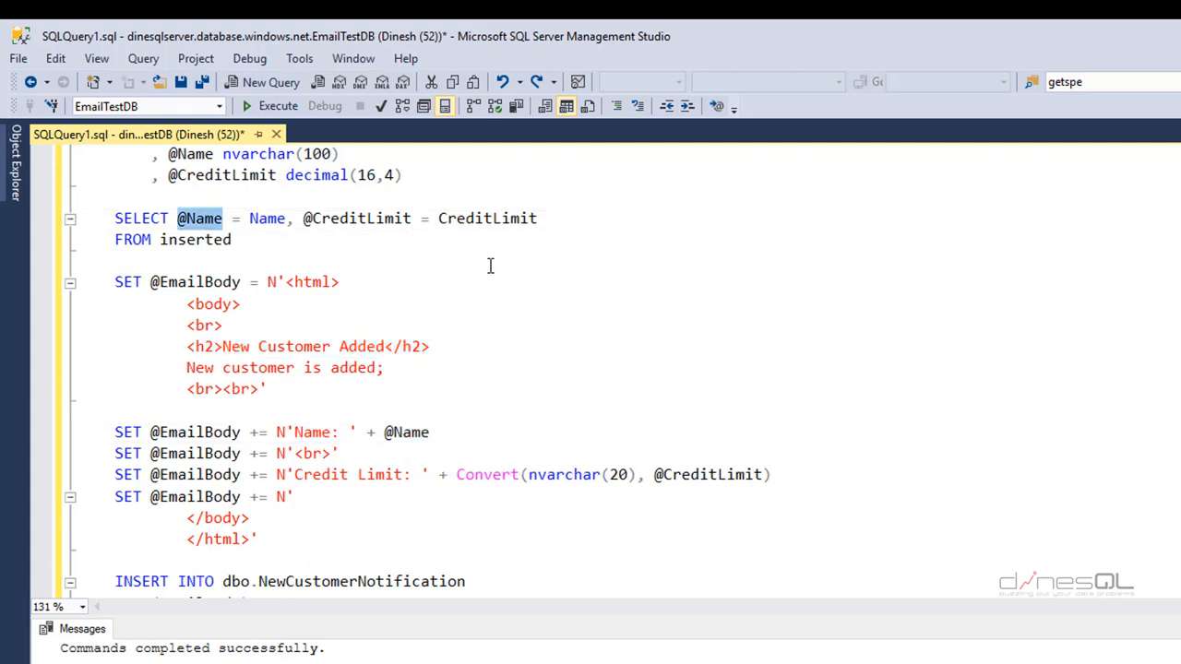
pyautogui.doubleClick(743, 474)
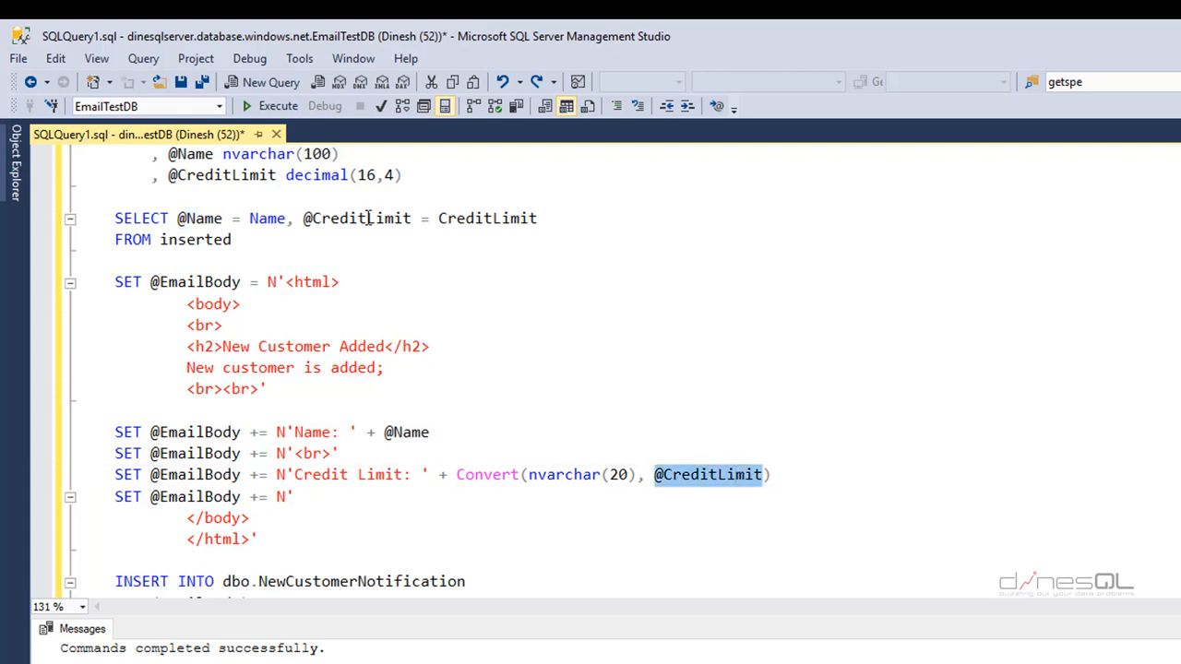
pyautogui.doubleClick(353, 218)
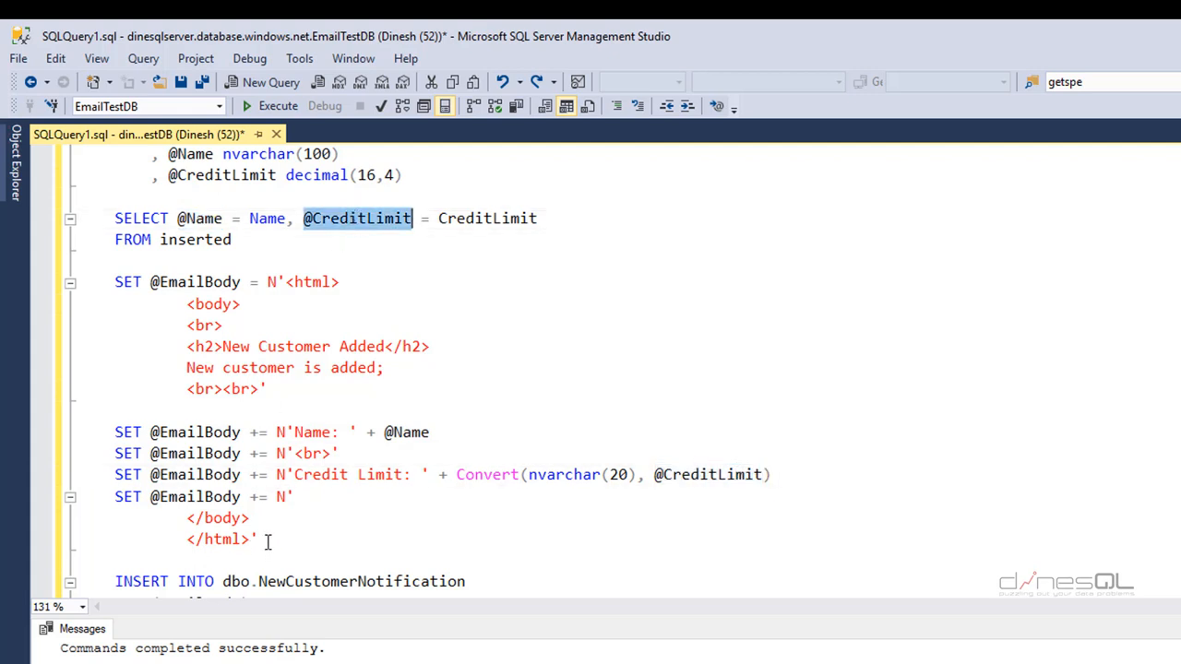
pyautogui.moveTo(260, 541); pyautogui.dragTo(88, 278)
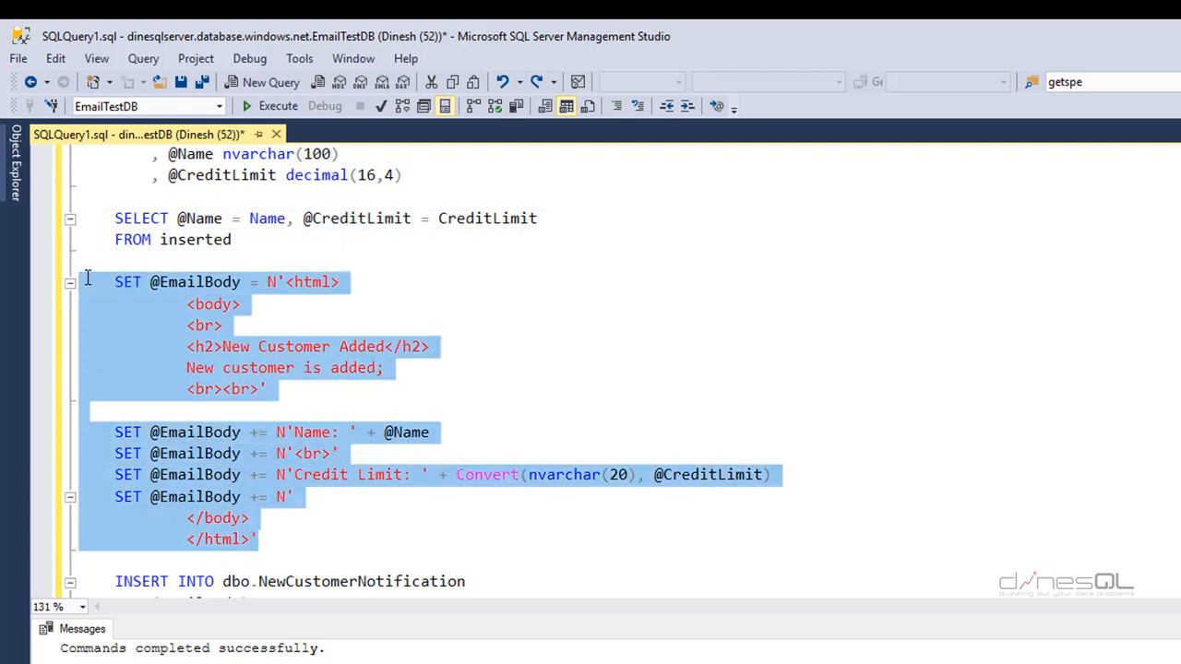
pyautogui.doubleClick(183, 286)
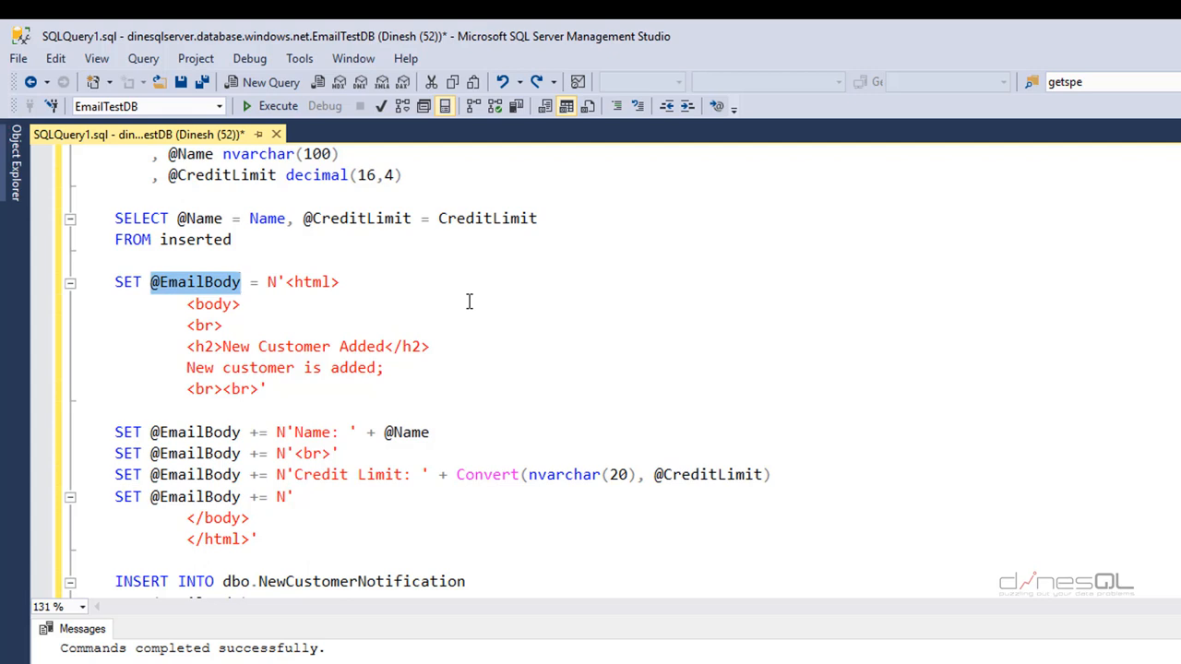
pyautogui.scroll(-2, 404, 479)
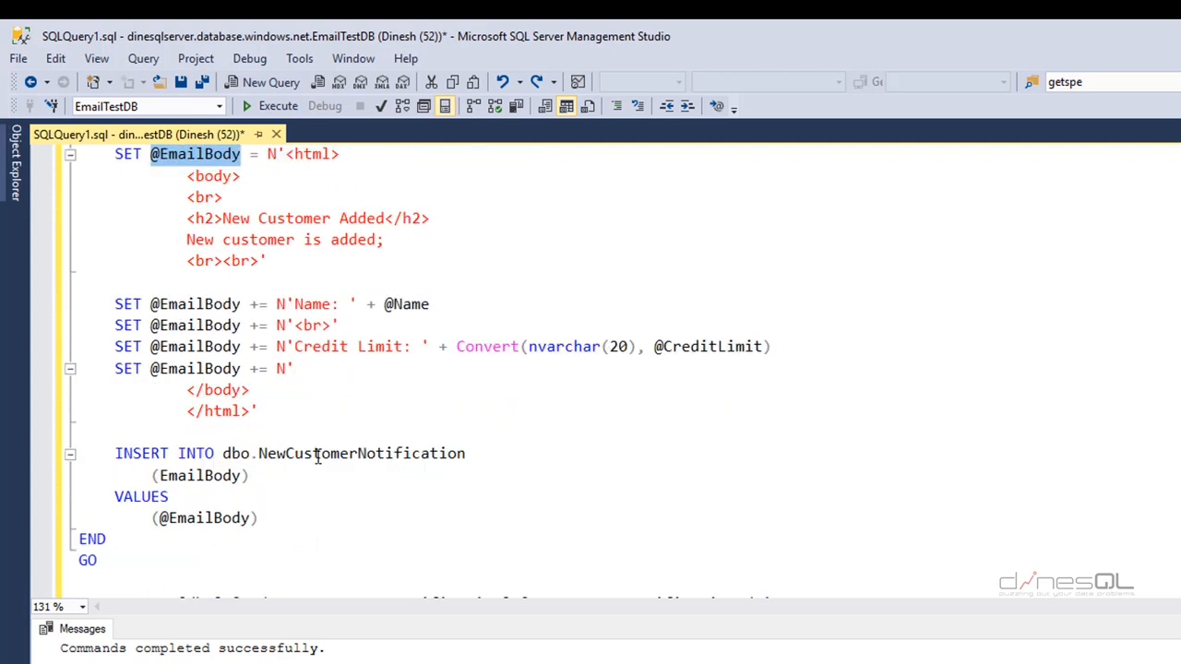
pyautogui.doubleClick(358, 453)
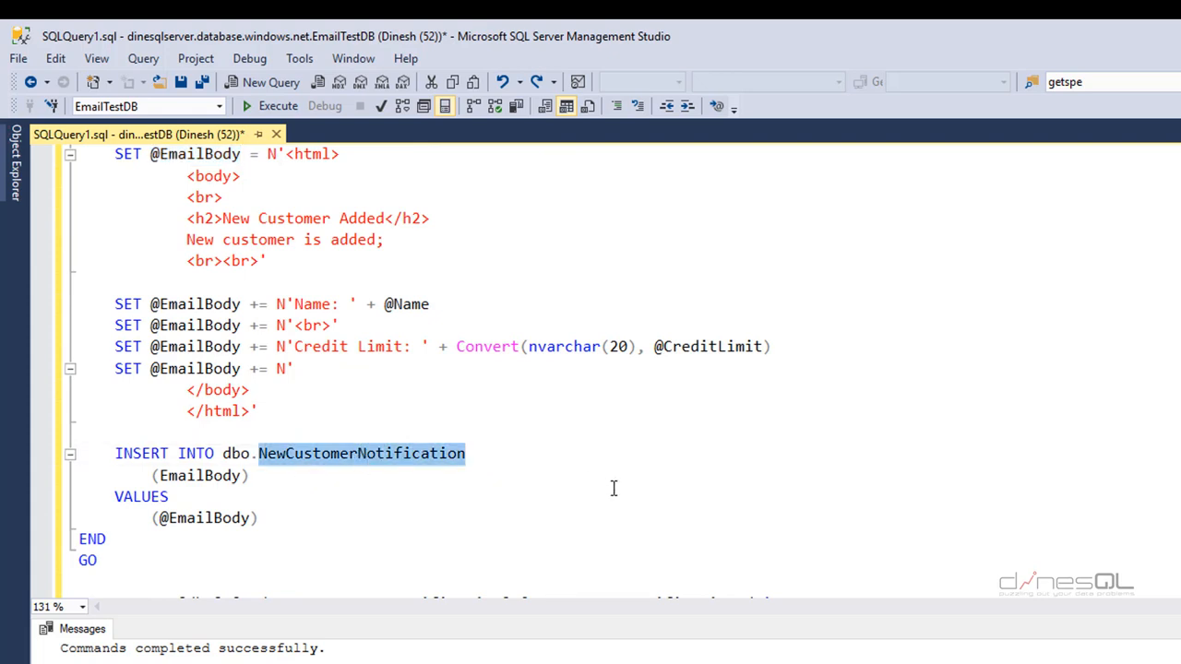
pyautogui.doubleClick(214, 476)
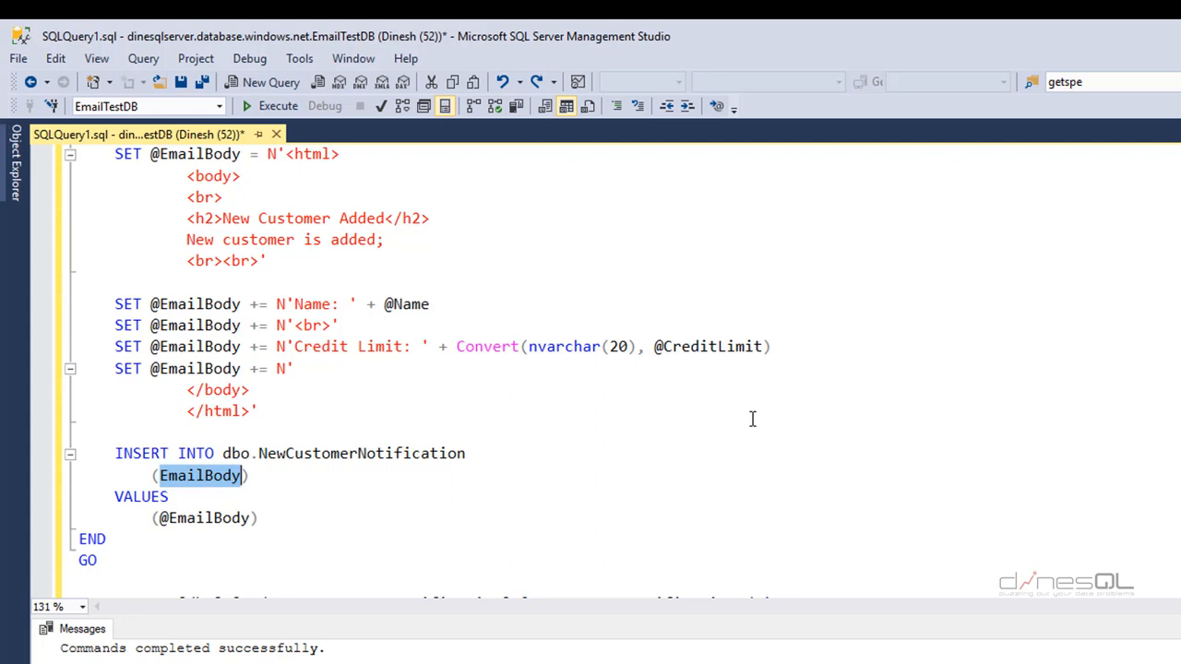
pyautogui.click(124, 561)
# - Run the CREATE TRIGGER dbo.NewCustomer AFTER INSERT definition through GO and confirm it completes
pyautogui.moveTo(124, 561); pyautogui.dragTo(80, 301)
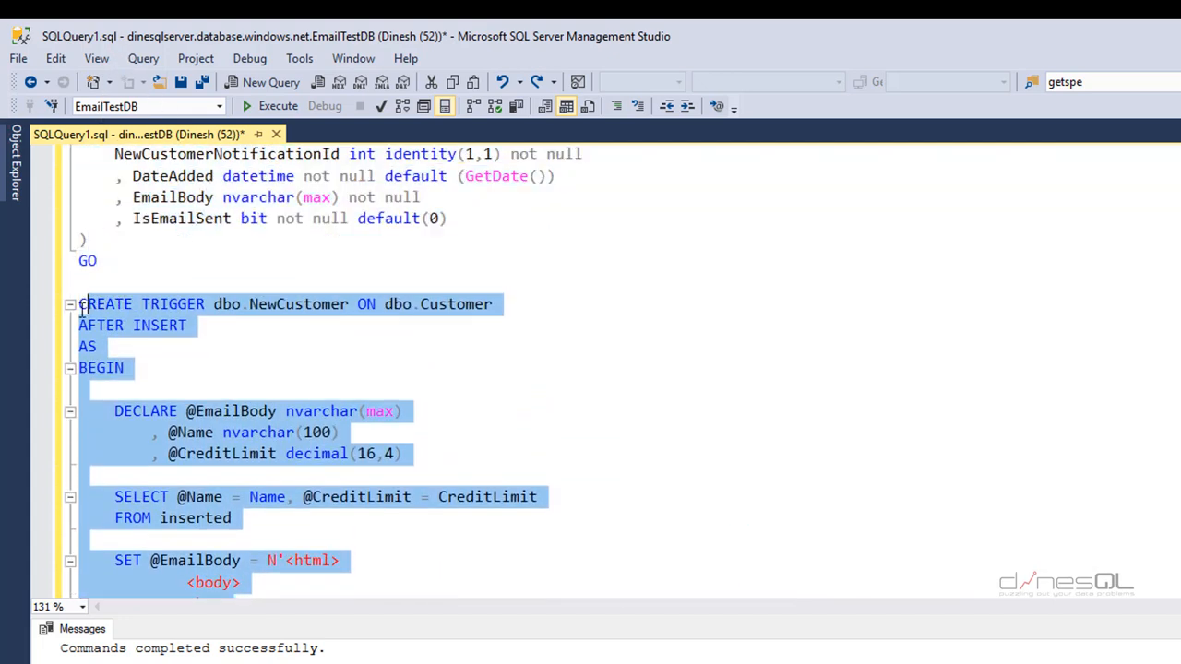
pyautogui.click(277, 106)
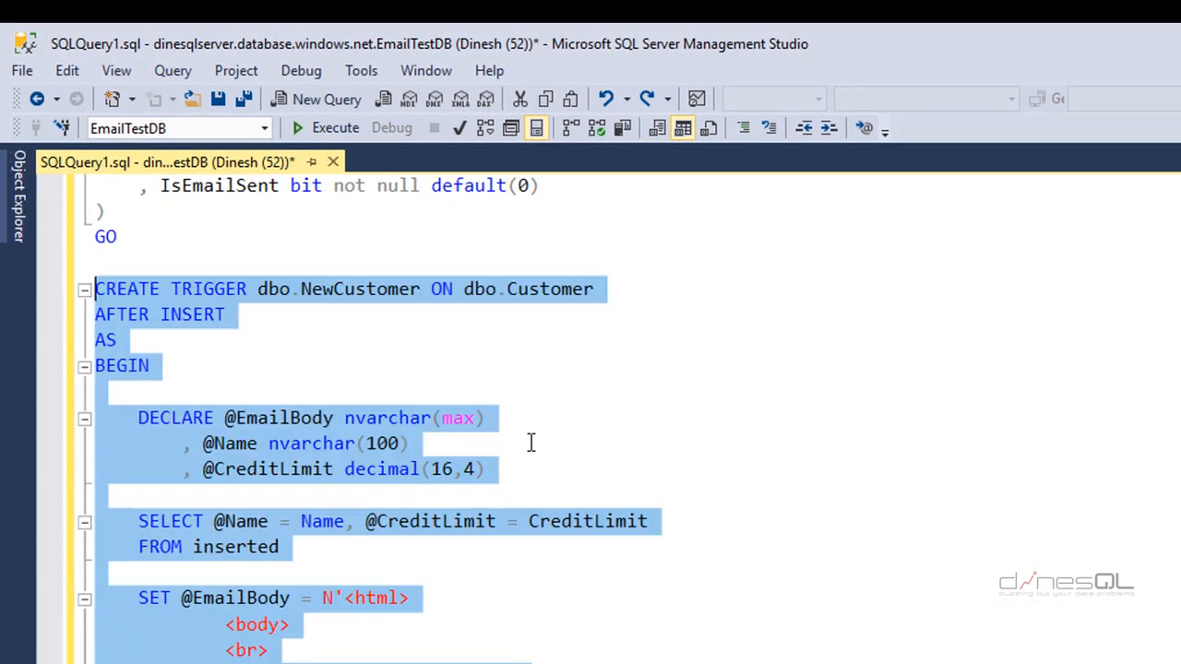
pyautogui.scroll(-1, 531, 443)
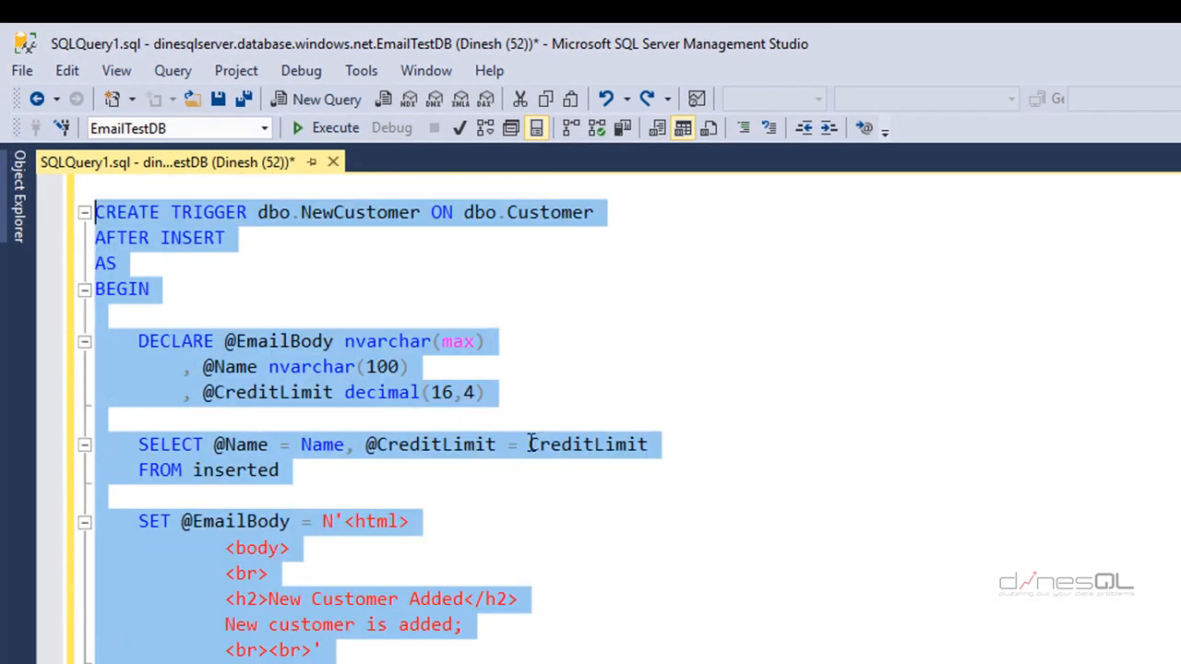
pyautogui.scroll(-3, 533, 450)
pyautogui.scroll(-2, 533, 452)
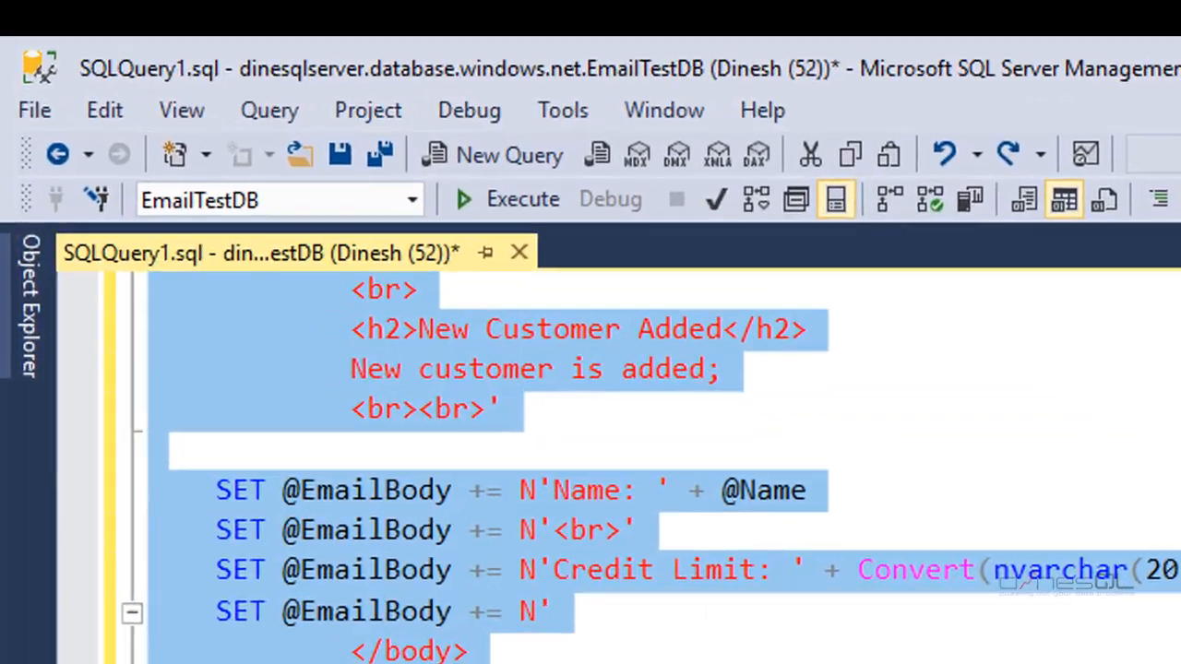
pyautogui.scroll(-3, 550, 460)
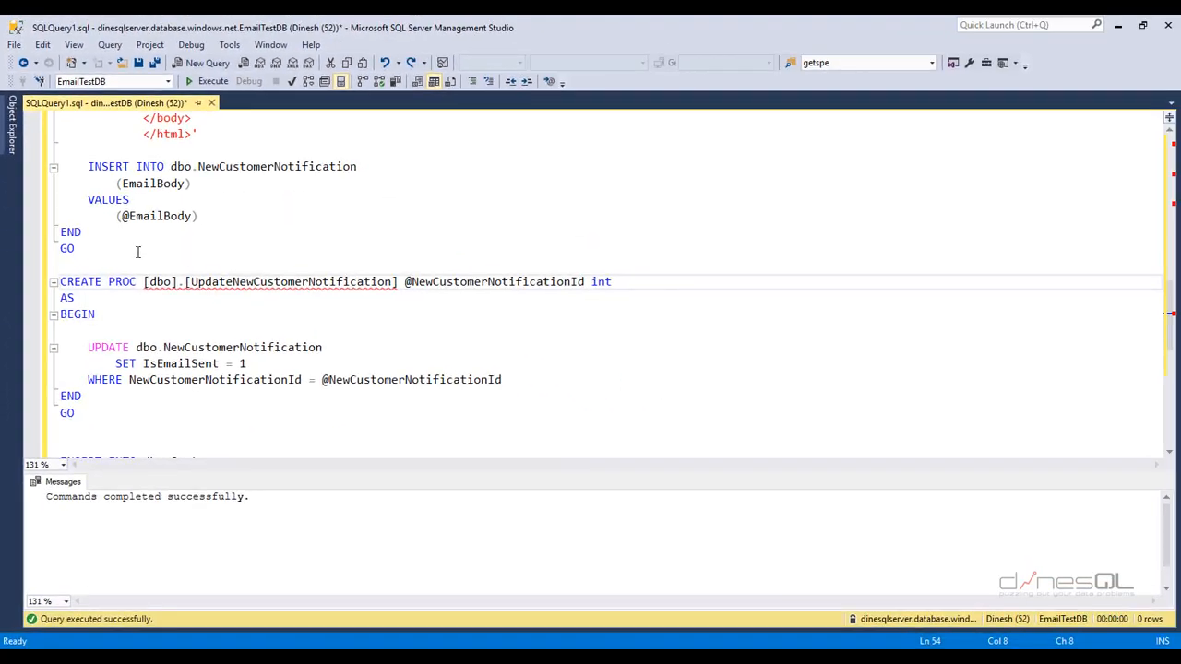
pyautogui.click(221, 239)
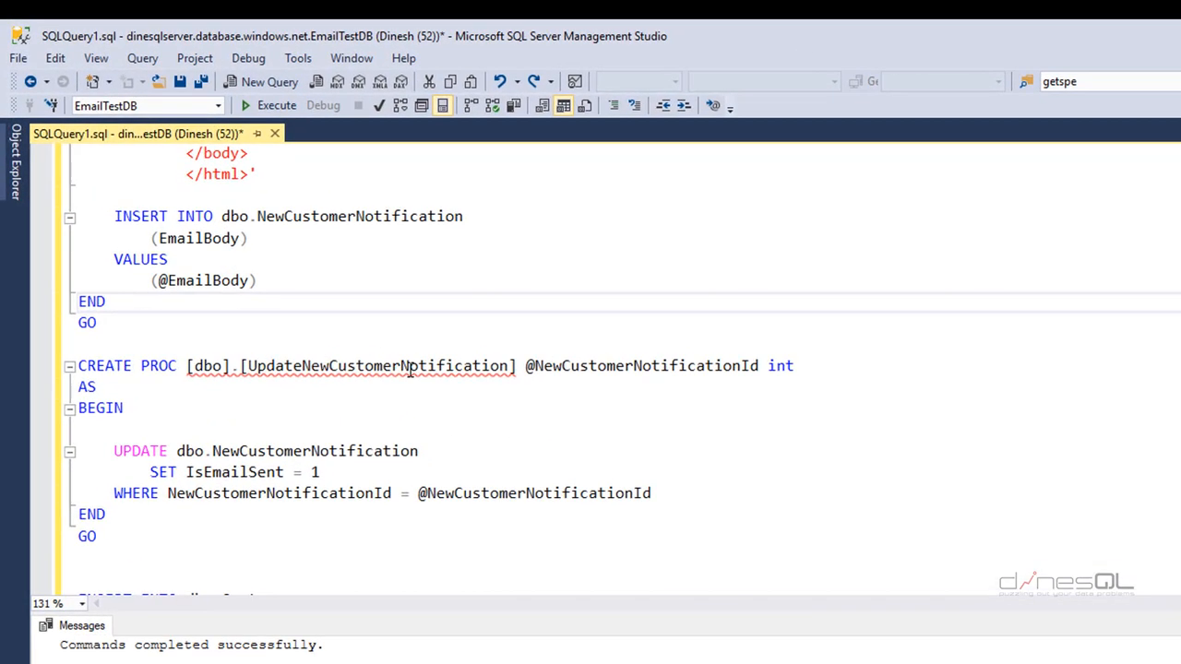
pyautogui.doubleClick(410, 367)
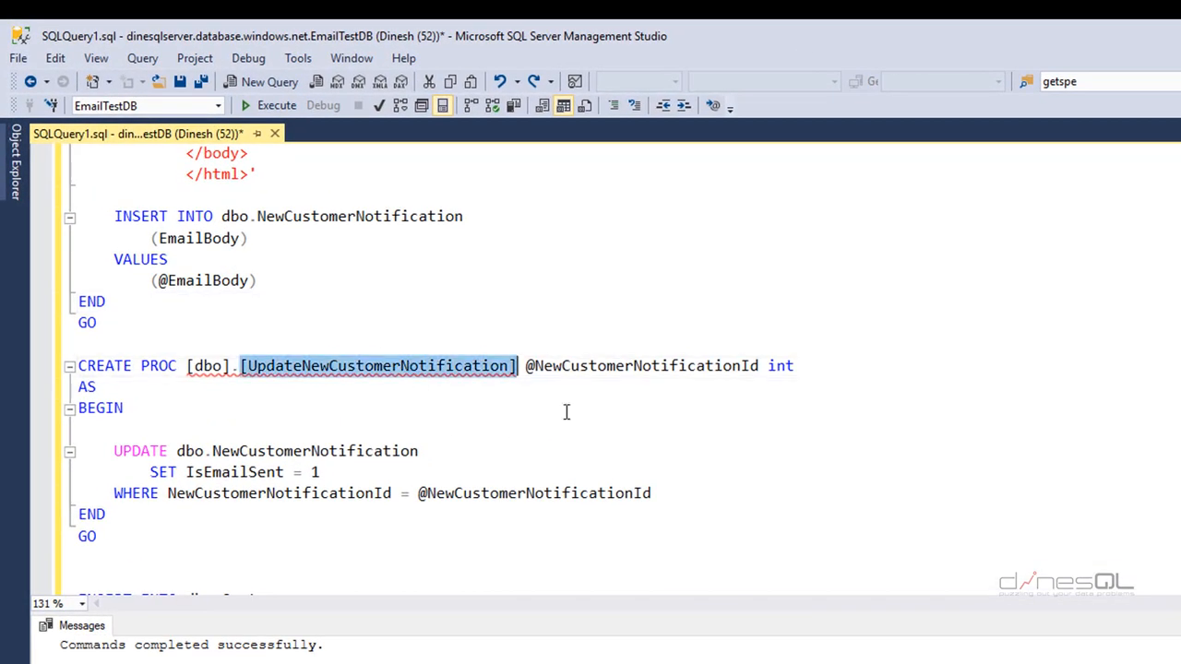
pyautogui.doubleClick(676, 367)
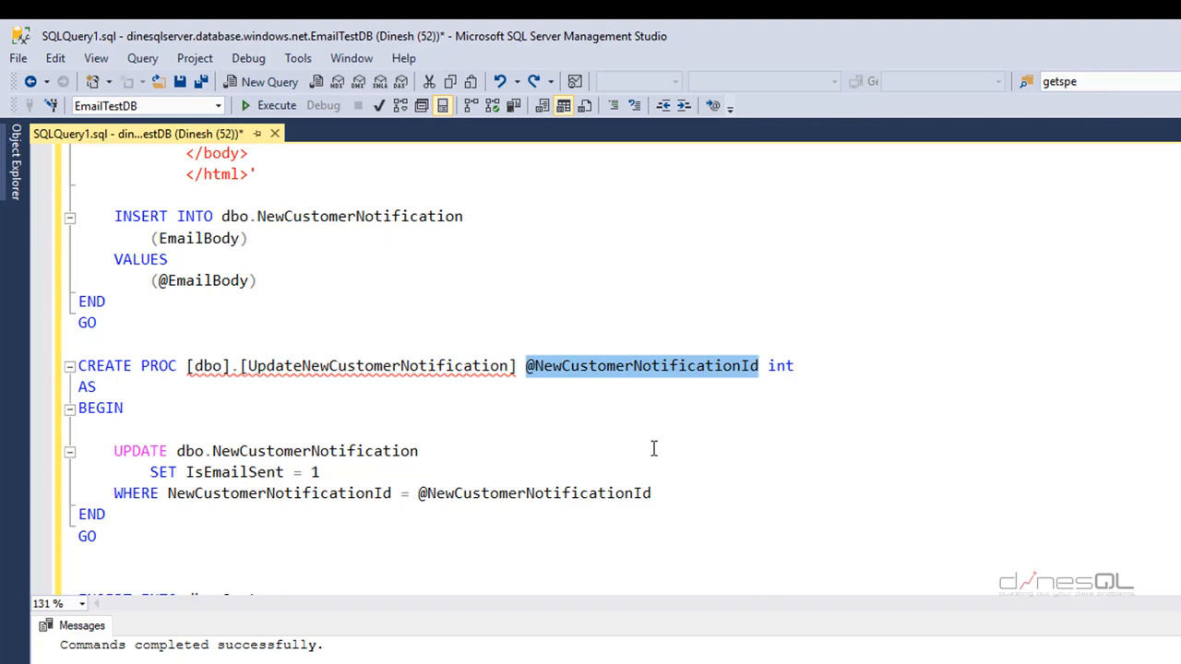
pyautogui.doubleClick(232, 472)
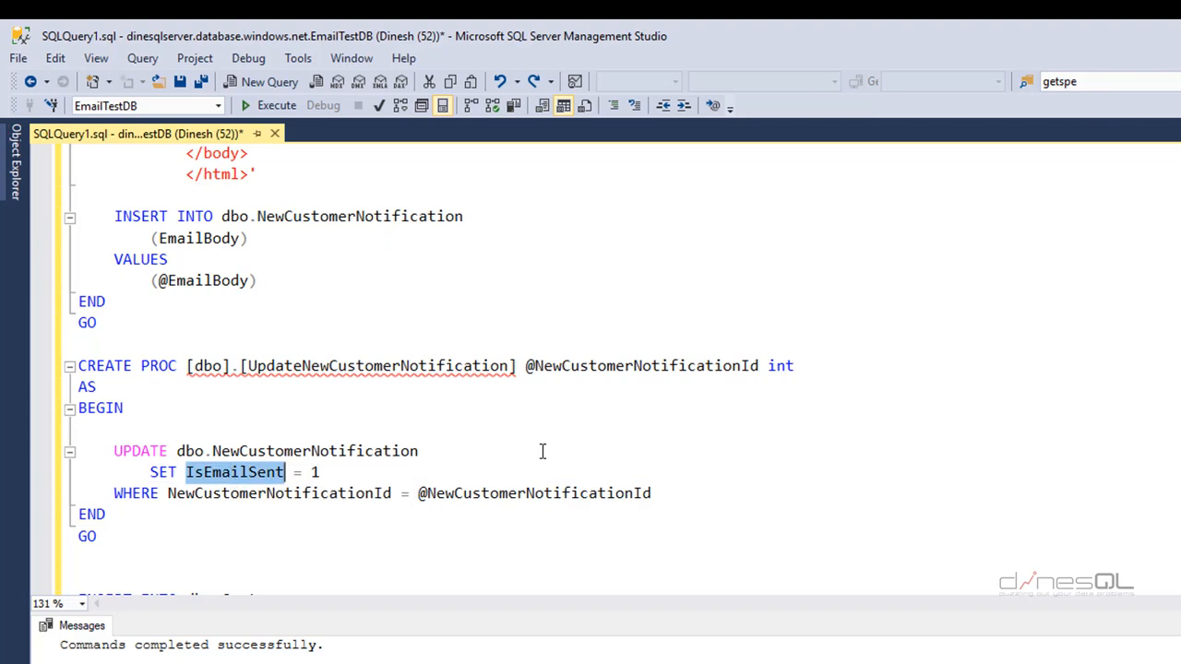
pyautogui.doubleClick(511, 494)
pyautogui.moveTo(133, 542); pyautogui.dragTo(44, 365)
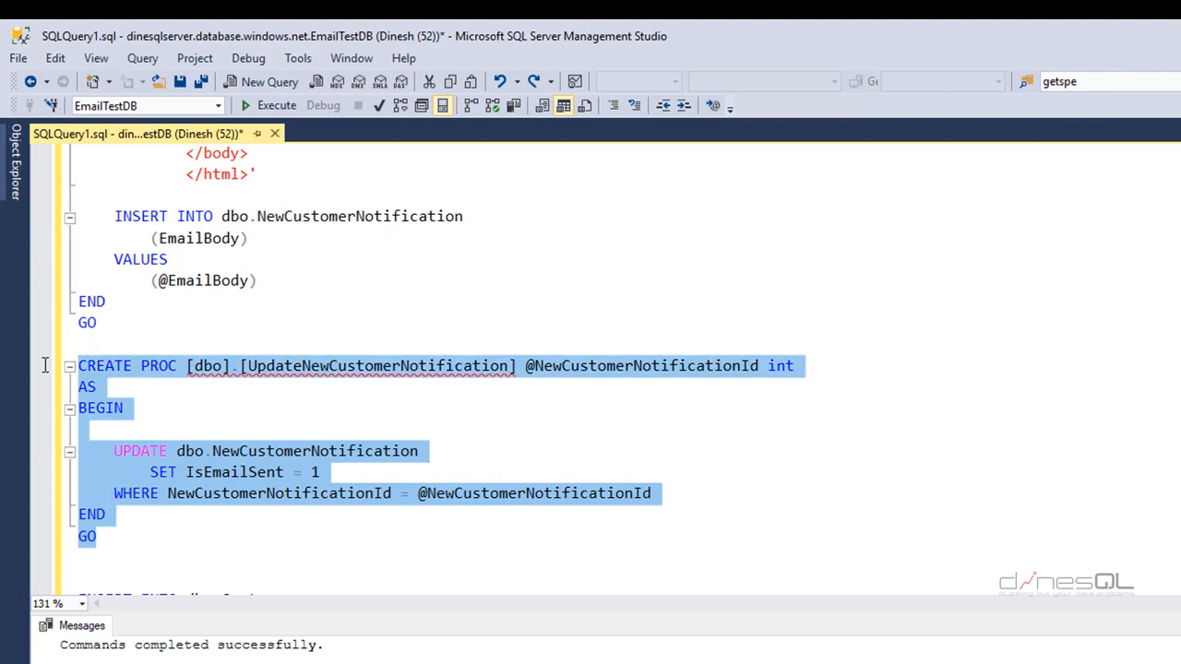
pyautogui.press('F5')
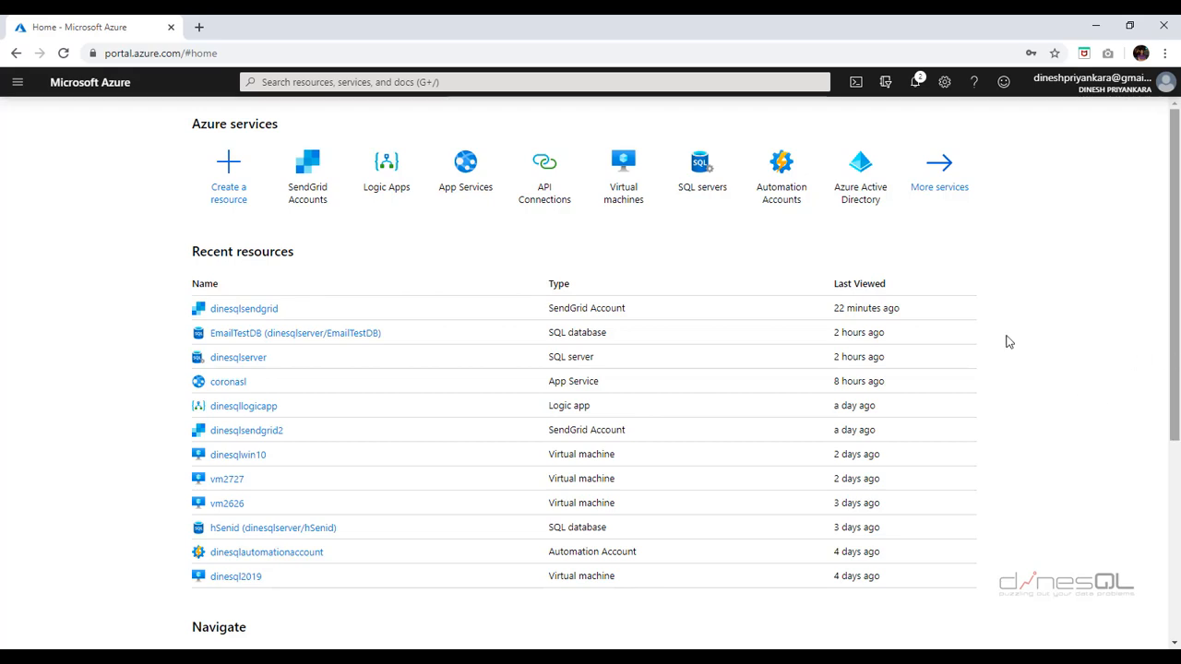
# - Find SendGrid Accounts under All services by searching 'SEND'
pyautogui.click(18, 86)
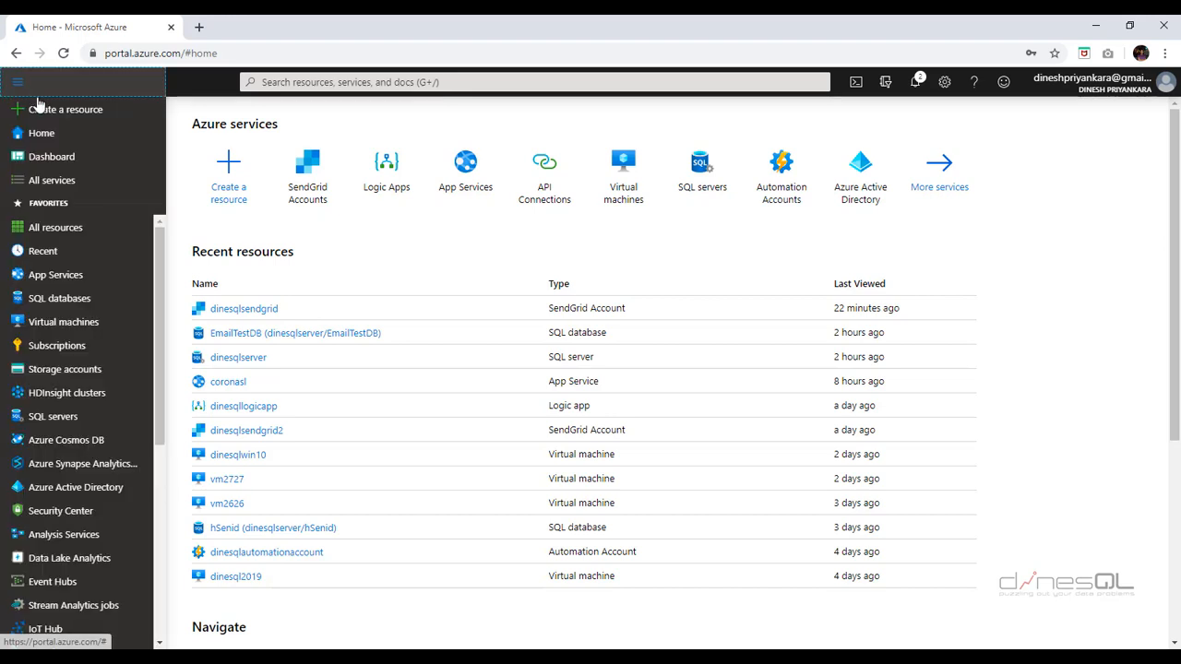
pyautogui.moveTo(158, 256); pyautogui.dragTo(167, 503)
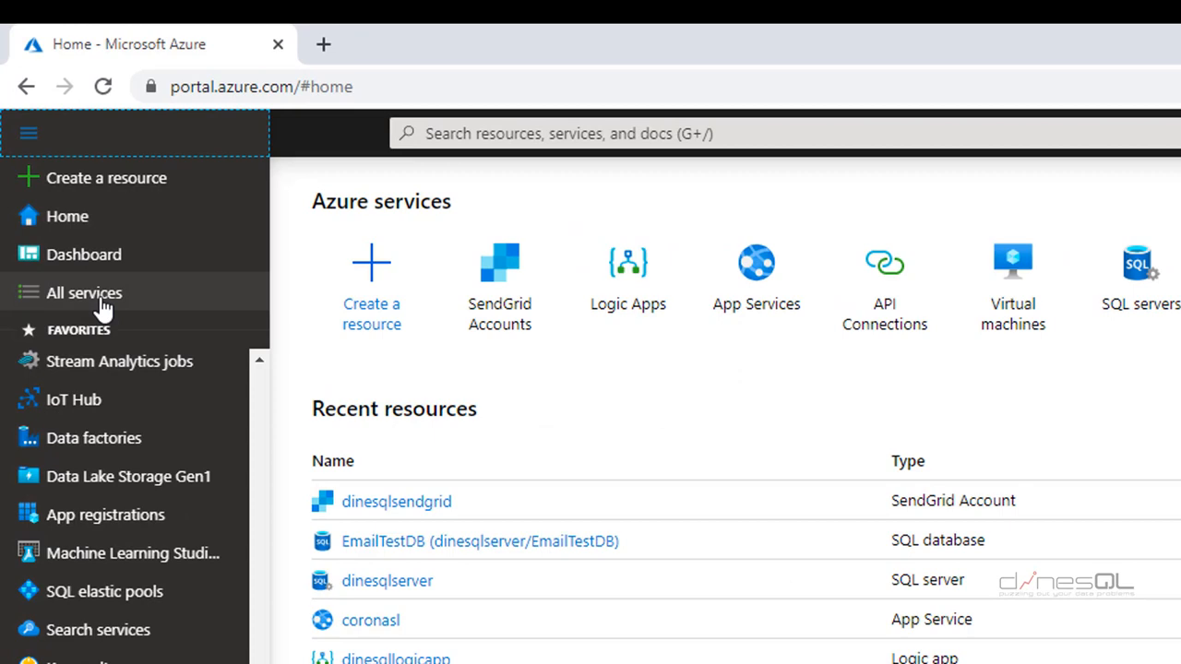
pyautogui.click(102, 298)
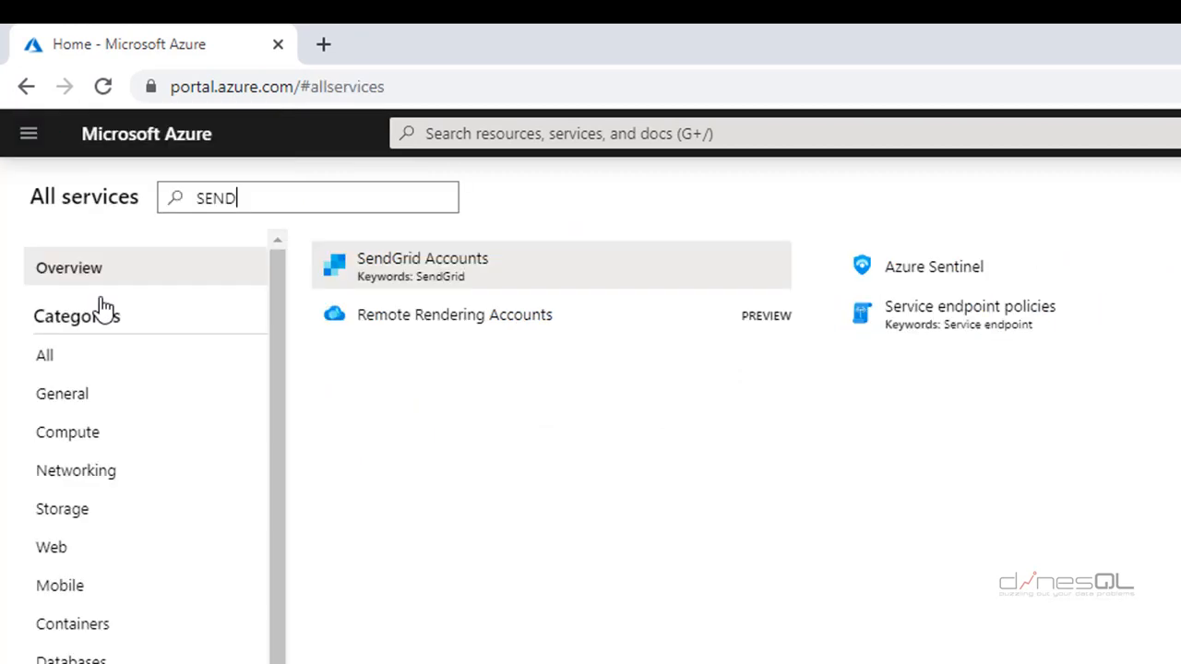
pyautogui.press('BackSpace')
pyautogui.press('BackSpace')
pyautogui.press('BackSpace')
pyautogui.press('BackSpace')
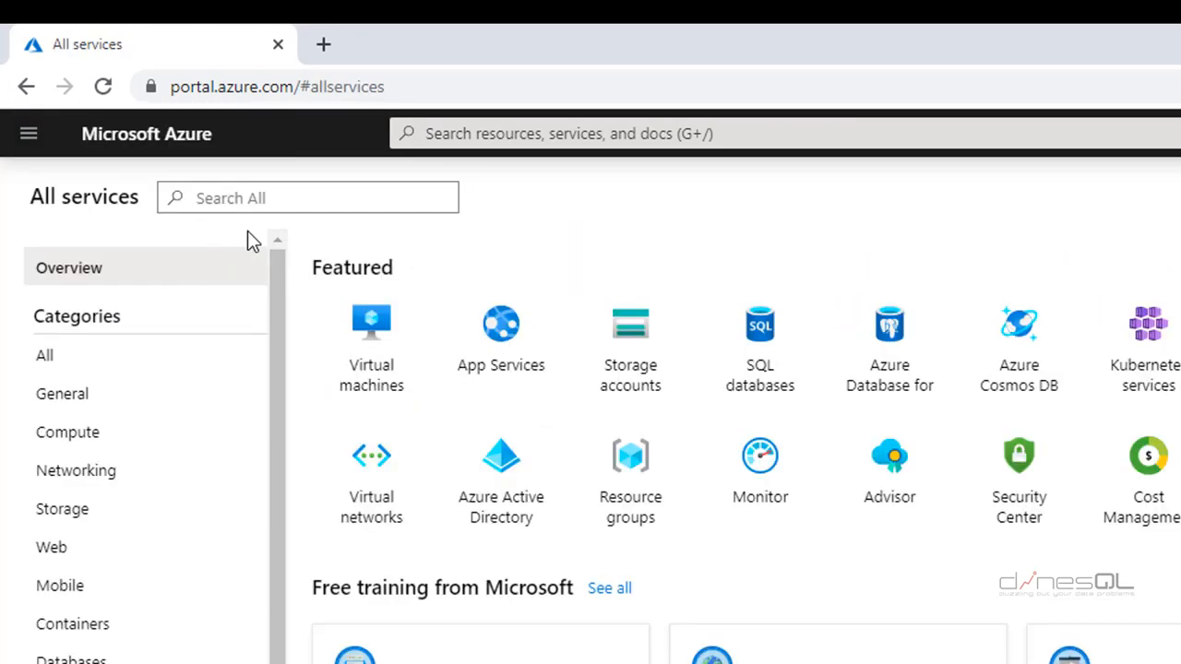
pyautogui.write('SEND')
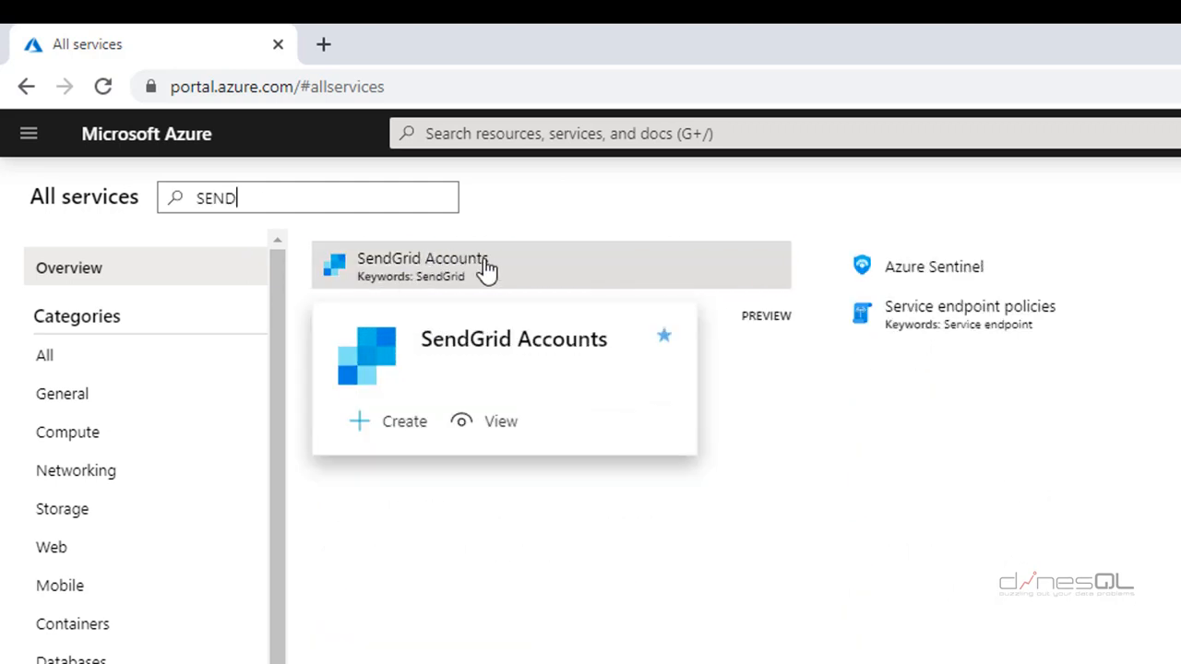
pyautogui.click(486, 270)
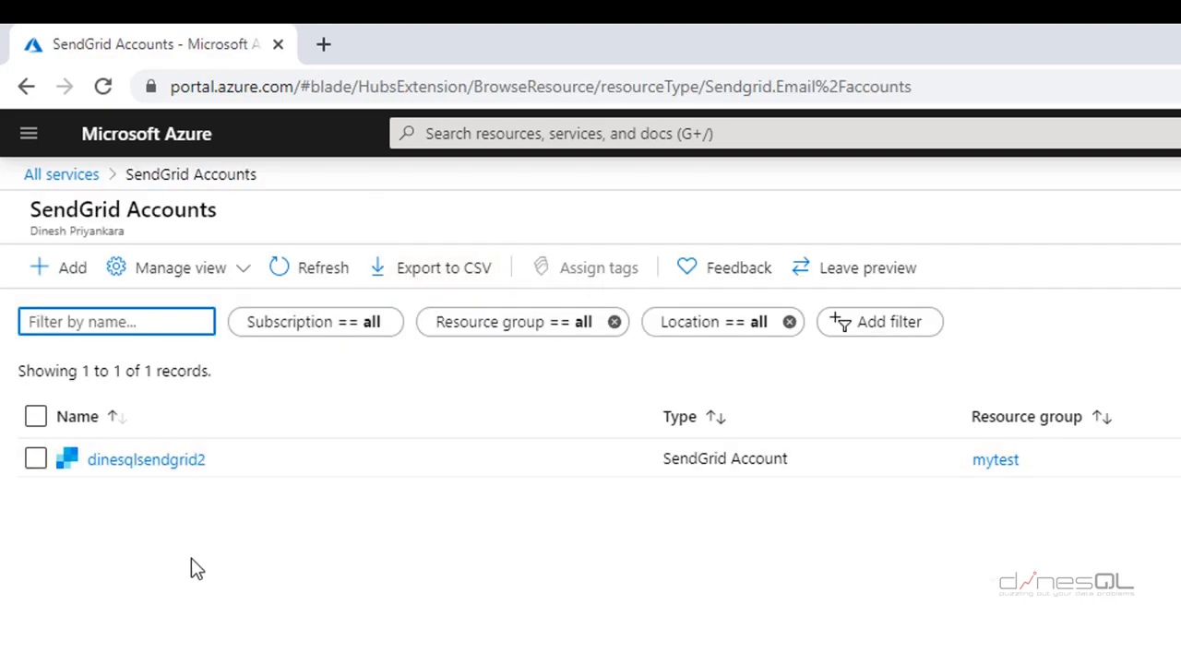
# - Start a new SendGrid account in resource group mytest, region (Asia Pacific) Southeast Asia
pyautogui.click(56, 274)
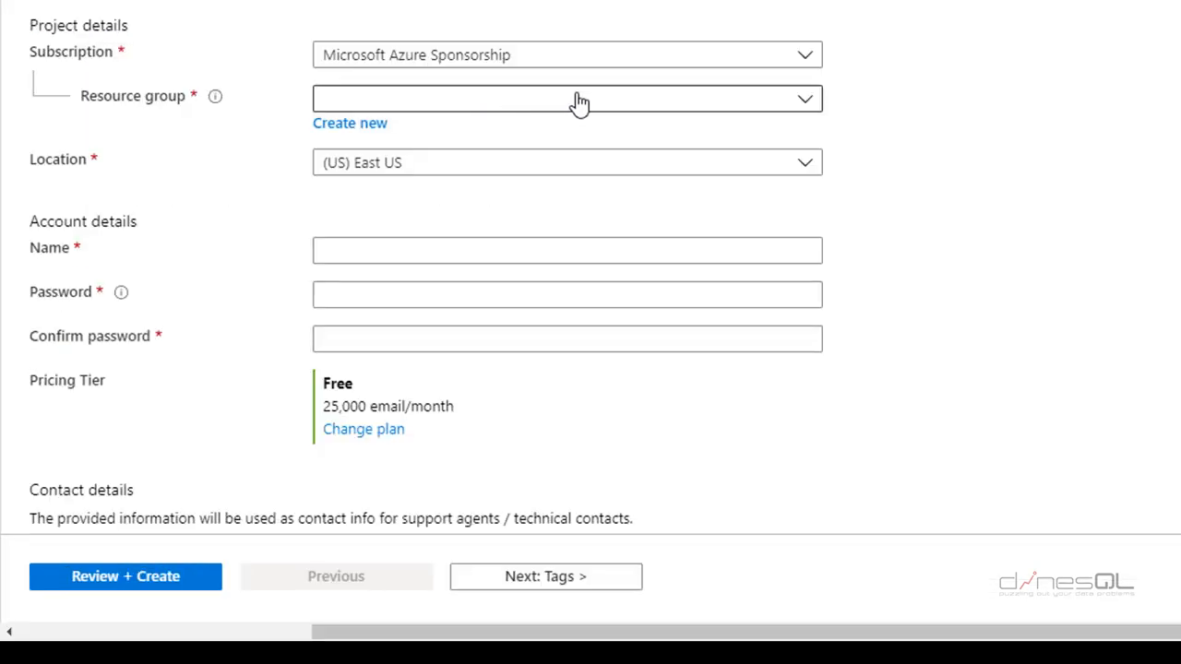
pyautogui.click(805, 102)
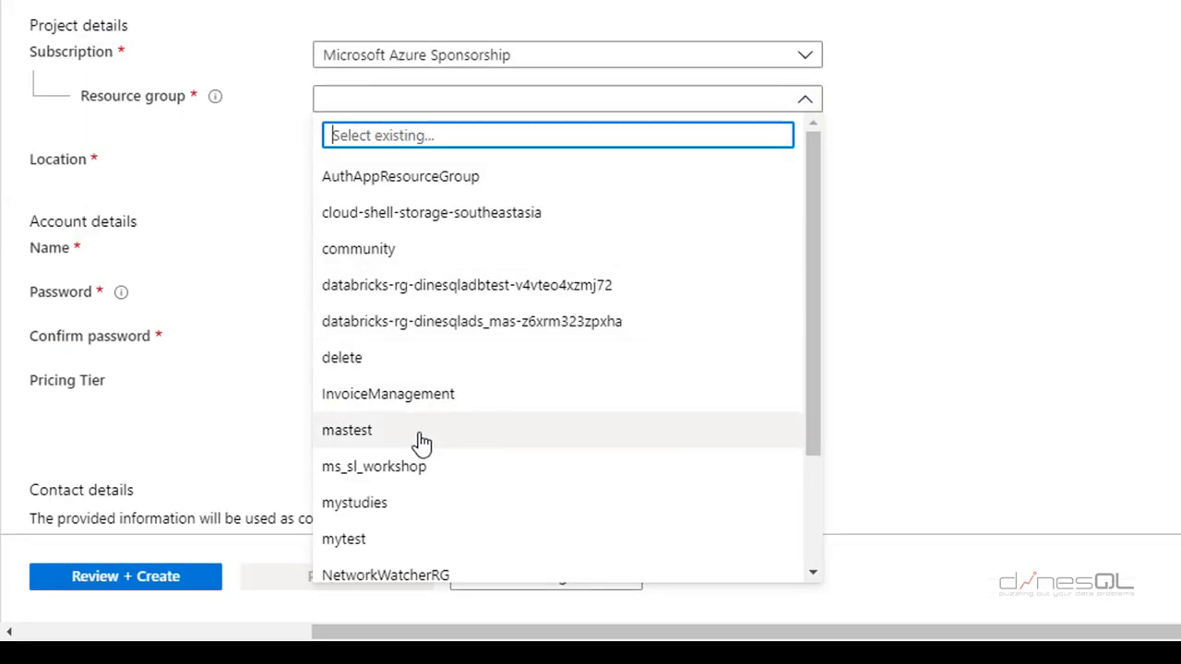
pyautogui.click(417, 432)
pyautogui.click(807, 108)
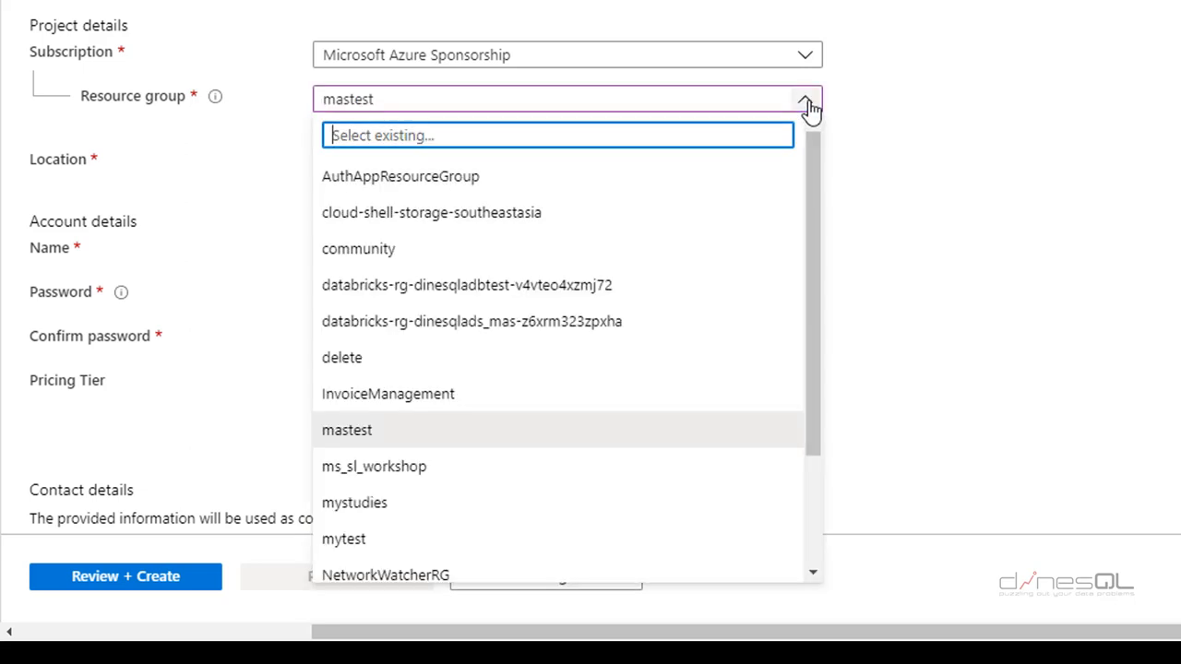
pyautogui.click(369, 539)
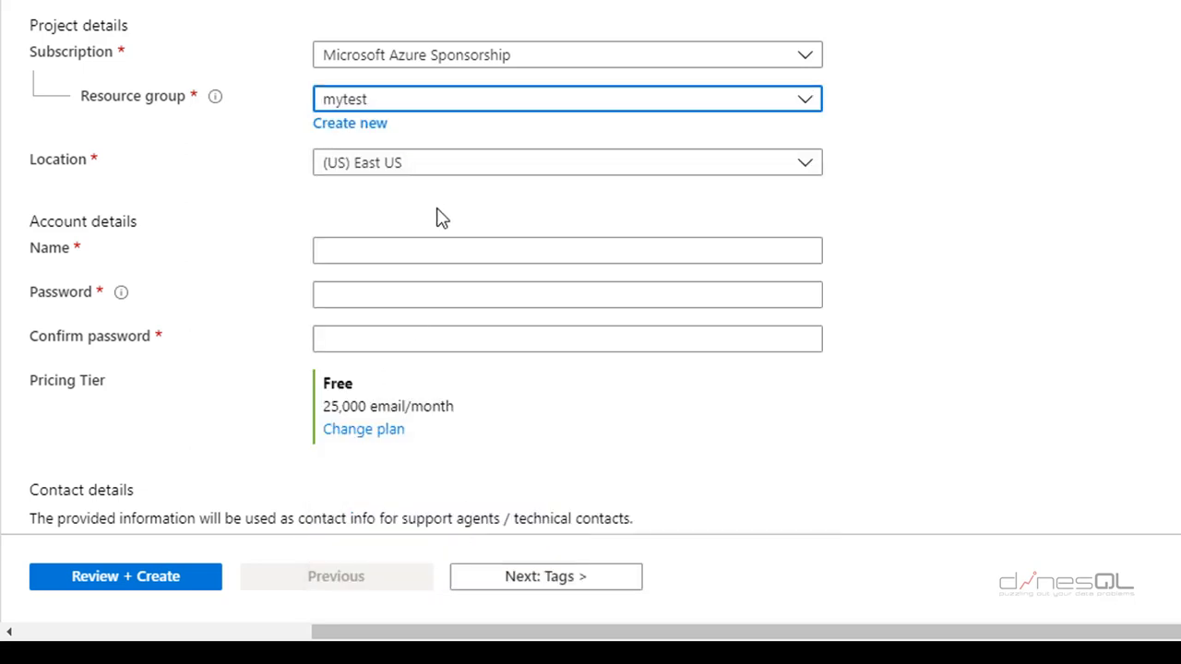
pyautogui.click(807, 166)
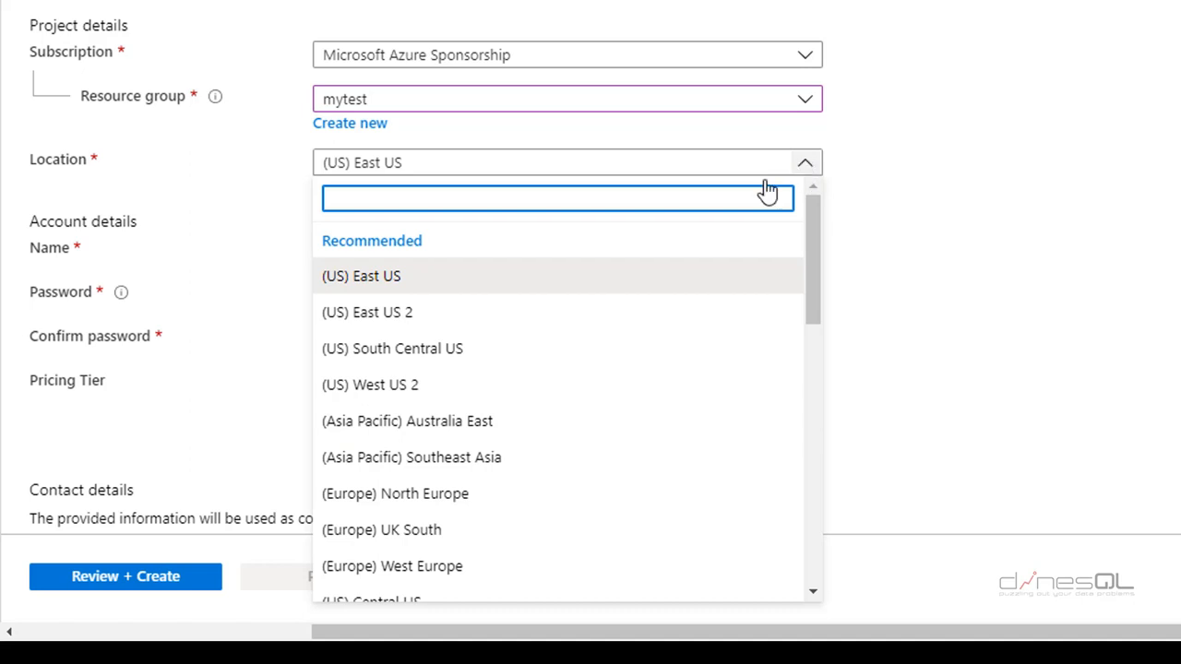
pyautogui.click(472, 461)
# - Name the account dinesqlsendgrid3, enter its password, and show the pricing tiers
pyautogui.click(441, 253)
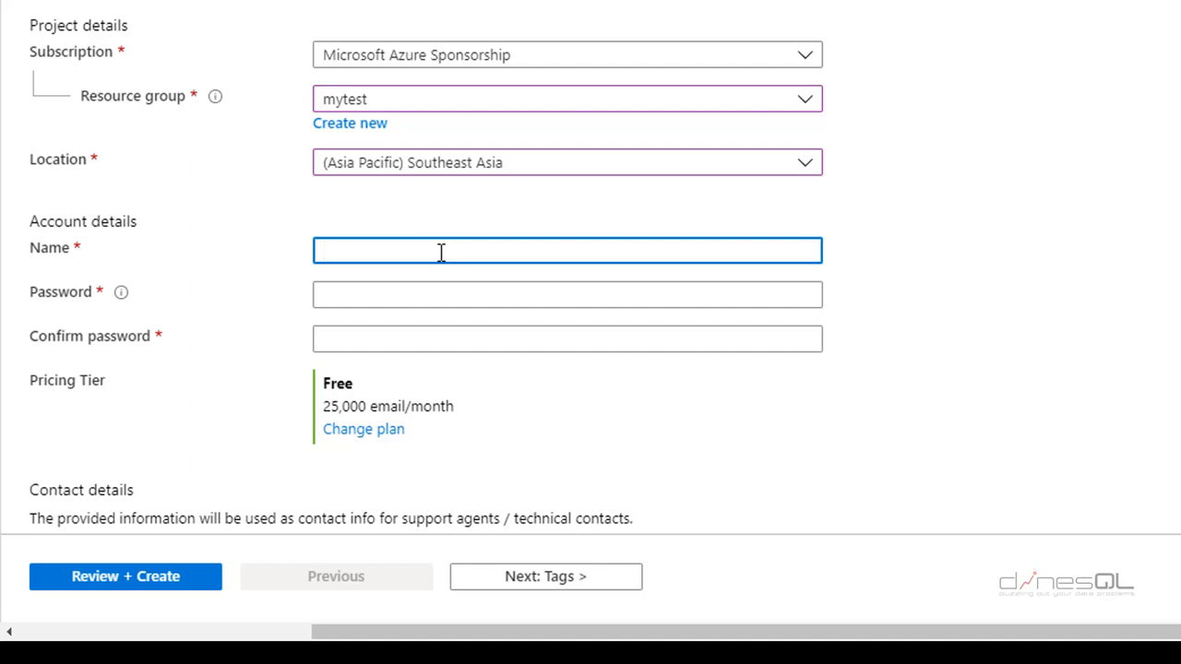
pyautogui.write('dinesqlsendg')
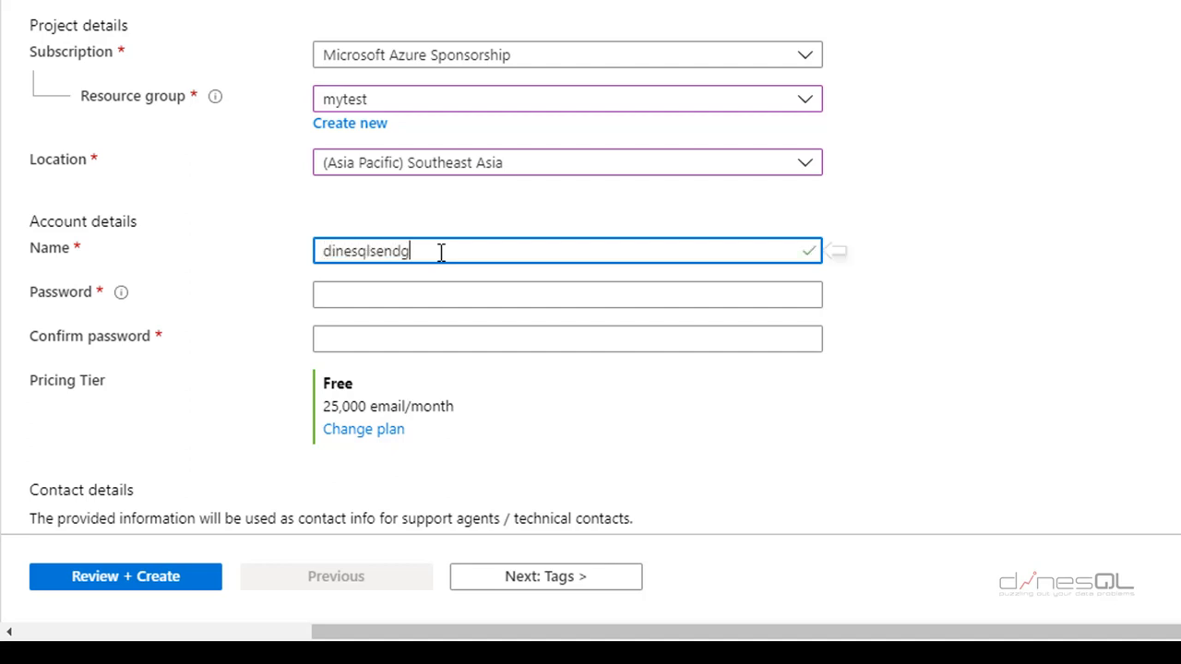
pyautogui.write('rid3')
pyautogui.click(413, 292)
pyautogui.write('••')
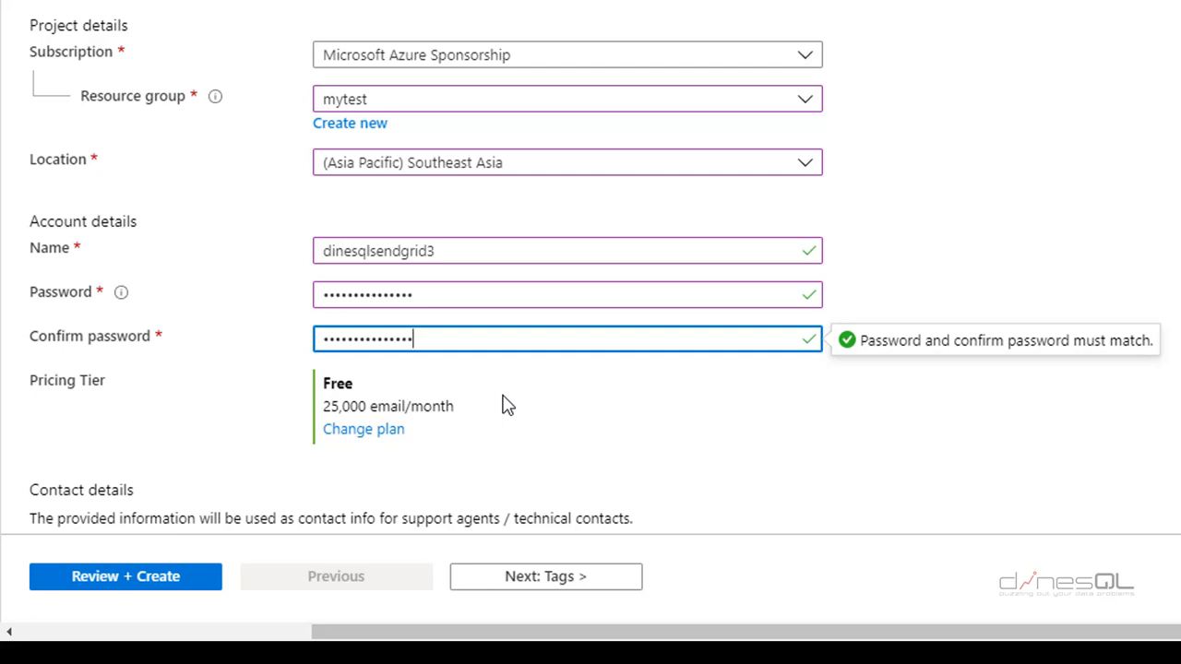
pyautogui.click(373, 430)
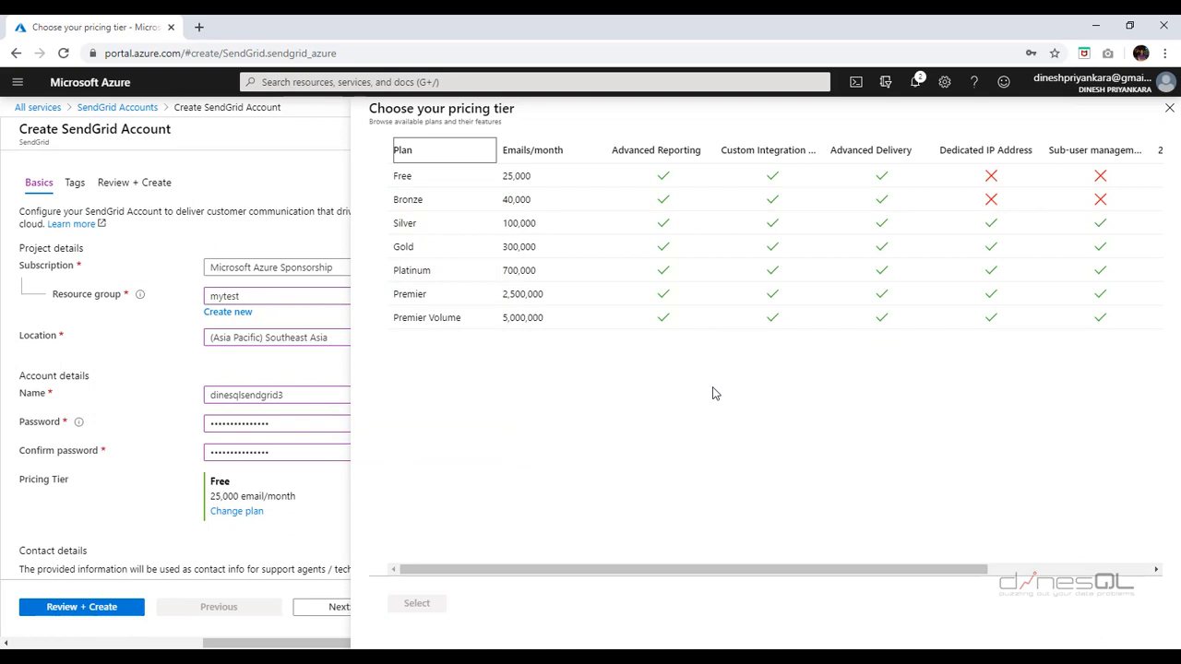
# - Enter the contact's name details, review, and create the Free-tier dinesqlsendgrid3 account
pyautogui.click(1168, 110)
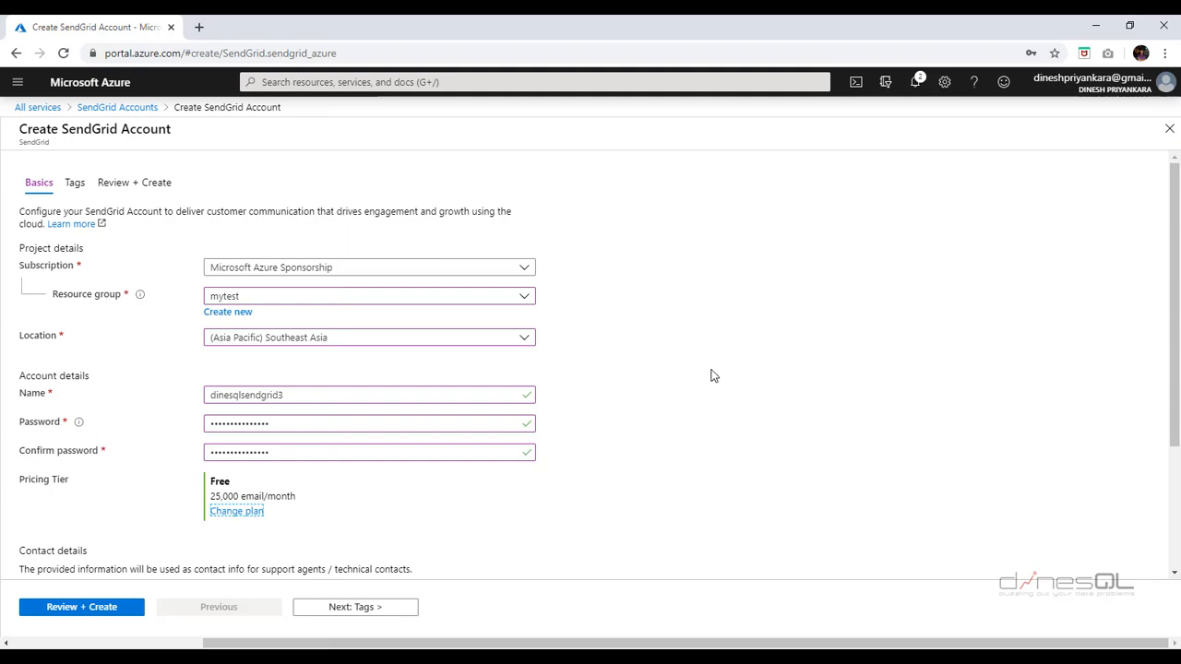
pyautogui.scroll(-2, 710, 374)
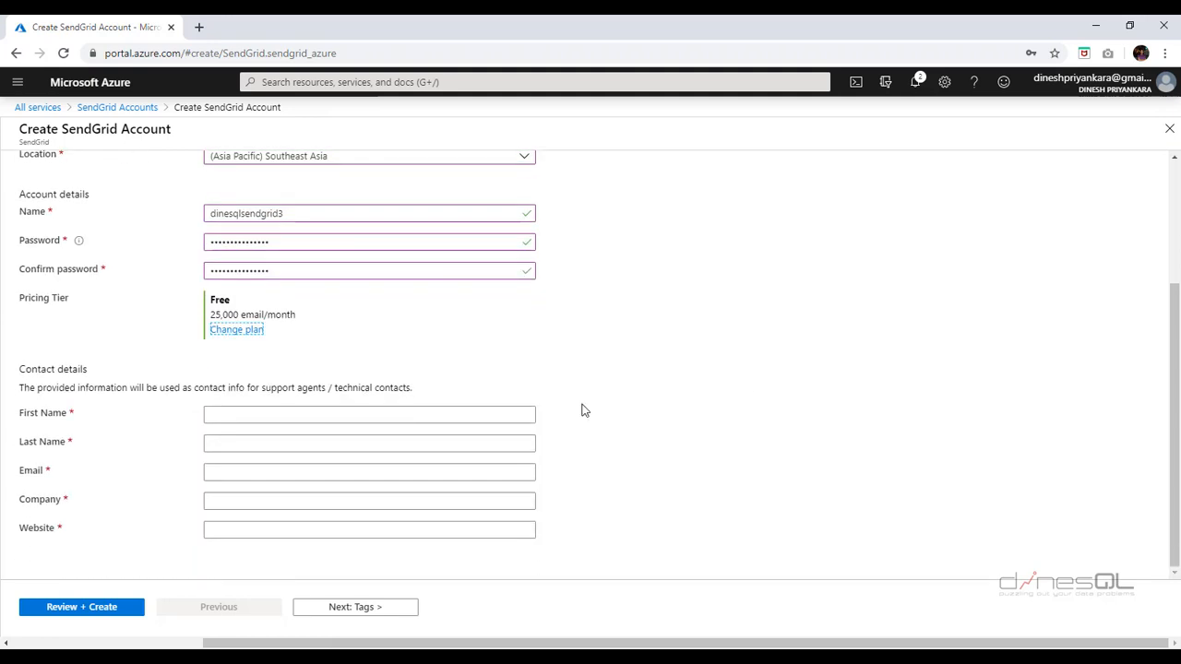
pyautogui.click(365, 418)
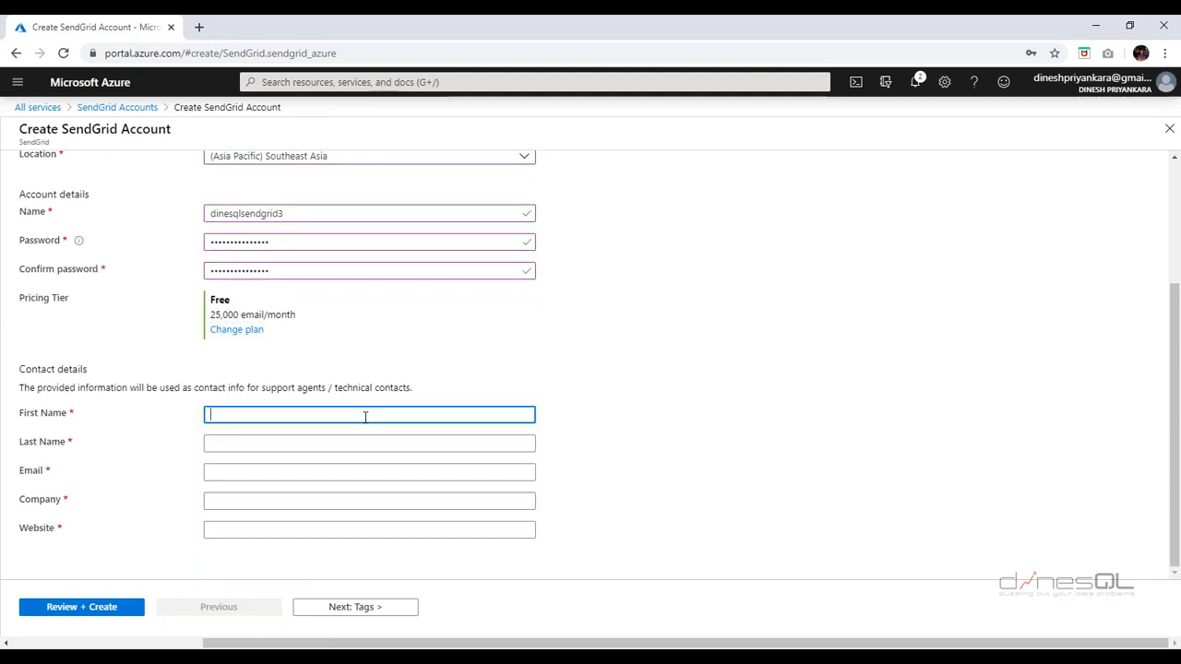
pyautogui.write('Dinesh')
pyautogui.press('Tab')
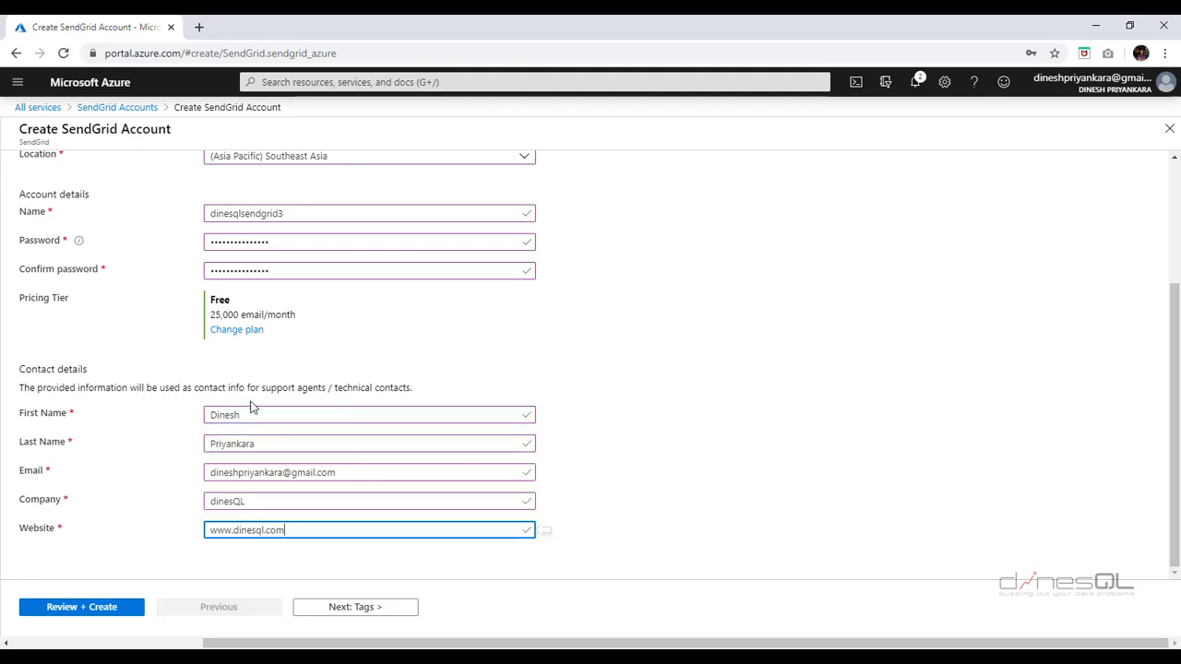
pyautogui.click(83, 608)
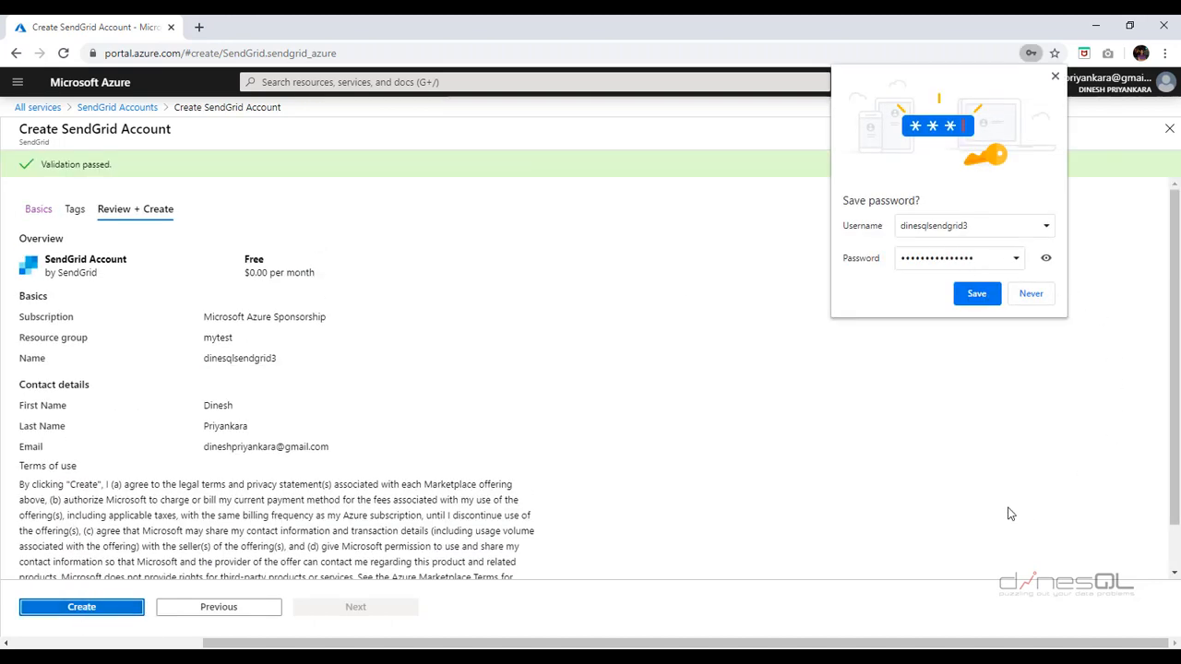
pyautogui.click(1047, 301)
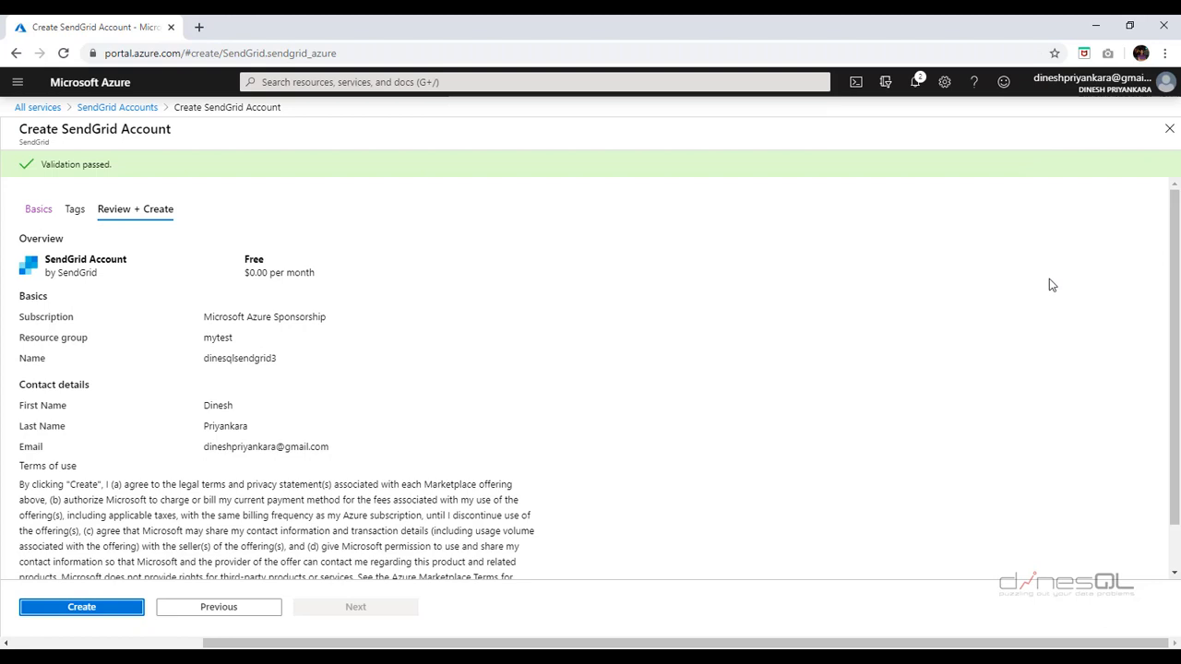
pyautogui.click(83, 607)
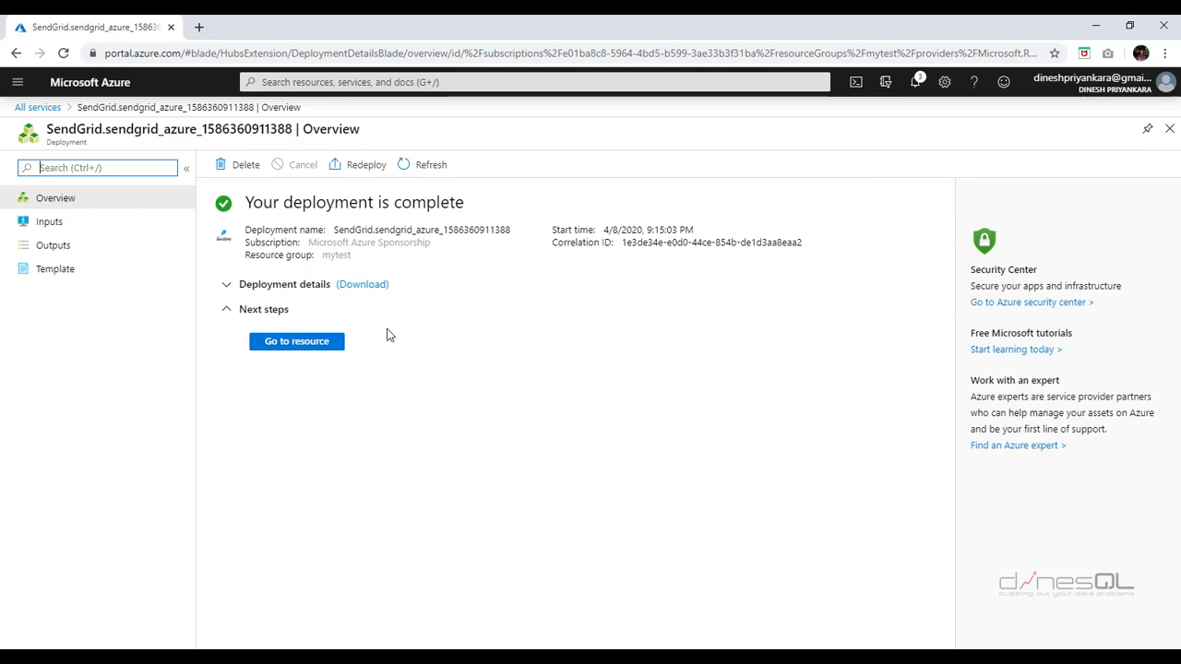
# - Open the dinesqlsendgrid3 resource and launch its SendGrid dashboard via Manage
pyautogui.click(298, 347)
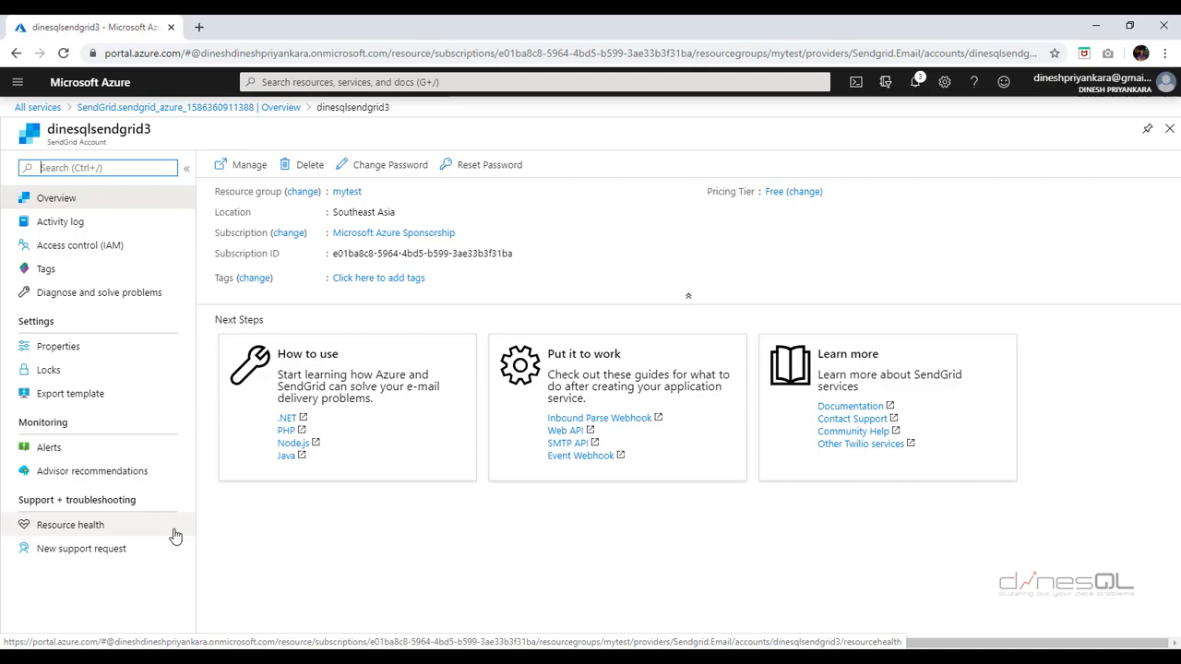
pyautogui.click(232, 173)
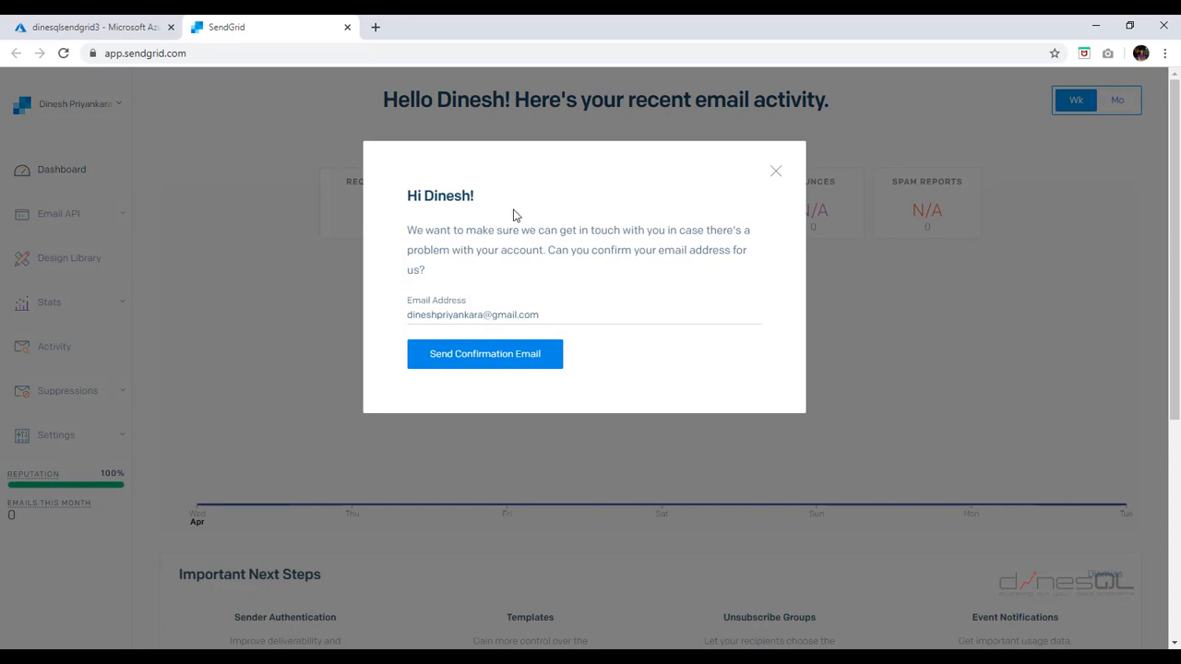
# - Send the SendGrid confirmation email, then navigate to Settings > API Keys
pyautogui.click(506, 365)
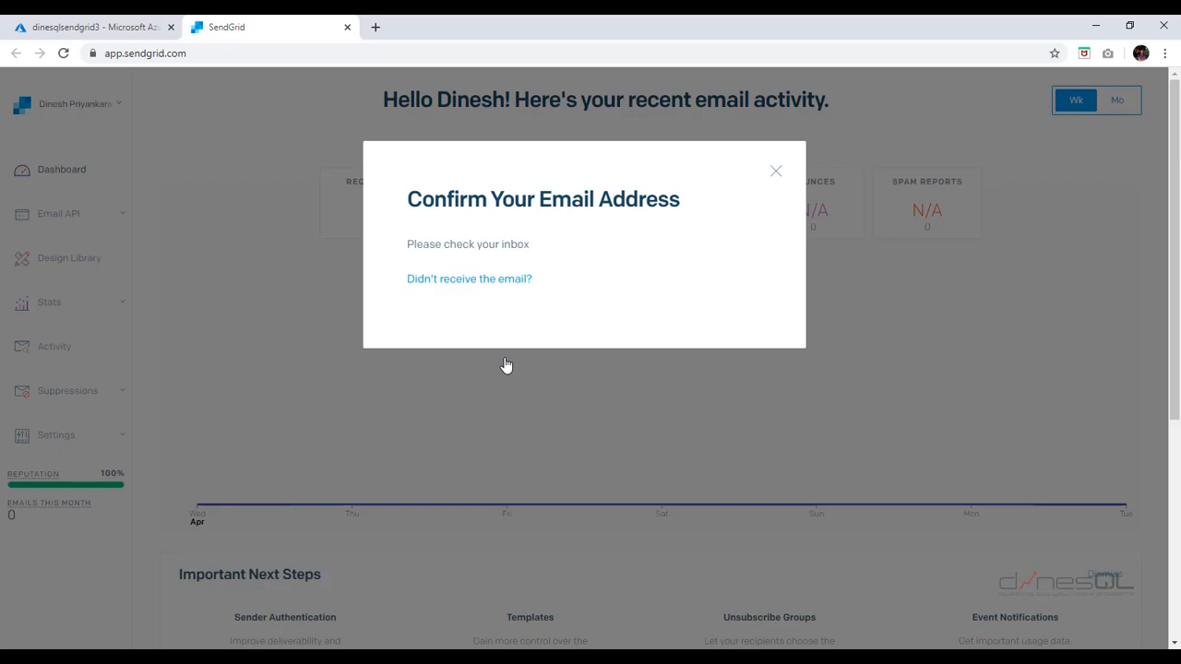
pyautogui.click(1098, 359)
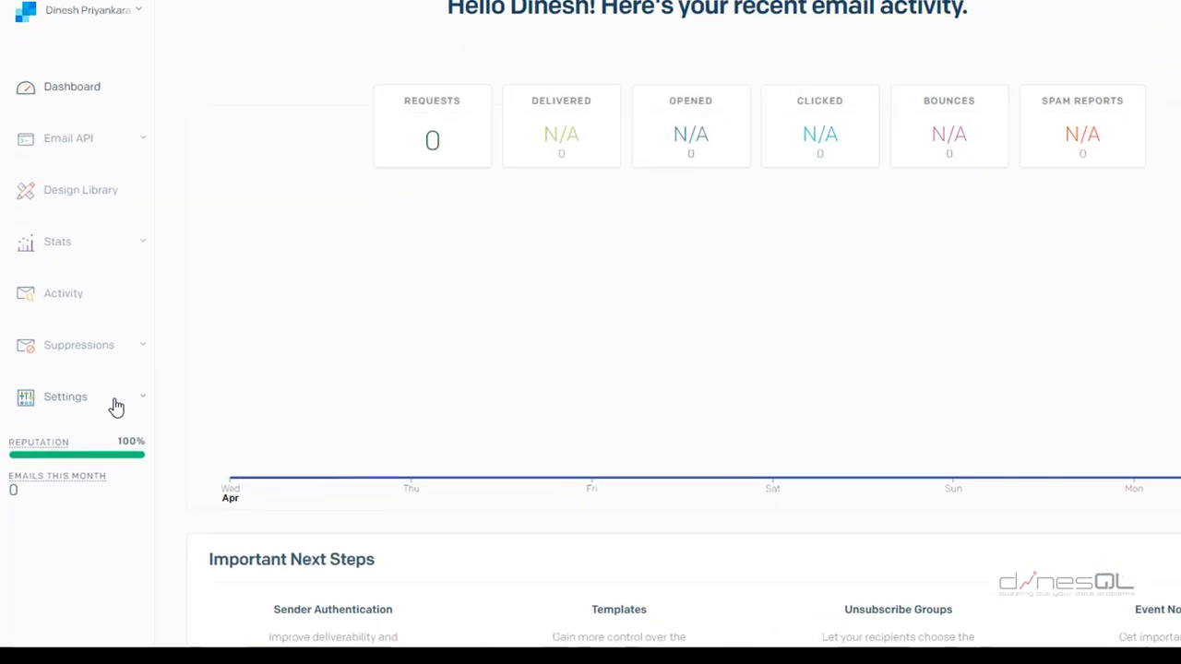
pyautogui.click(208, 274)
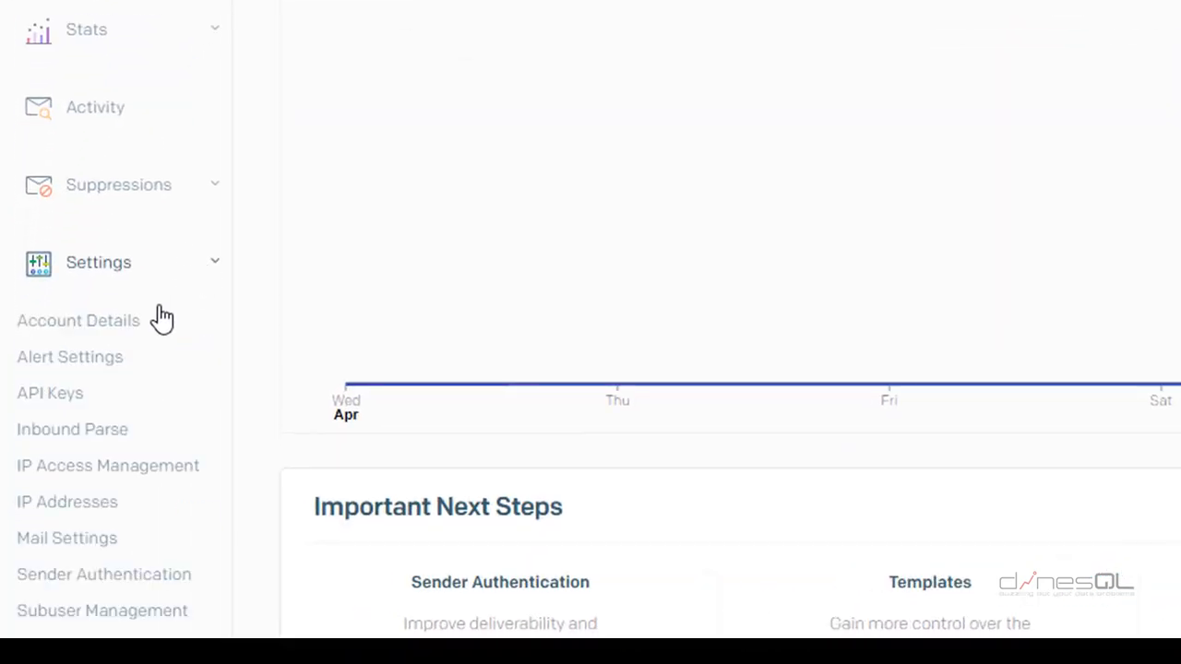
pyautogui.click(59, 395)
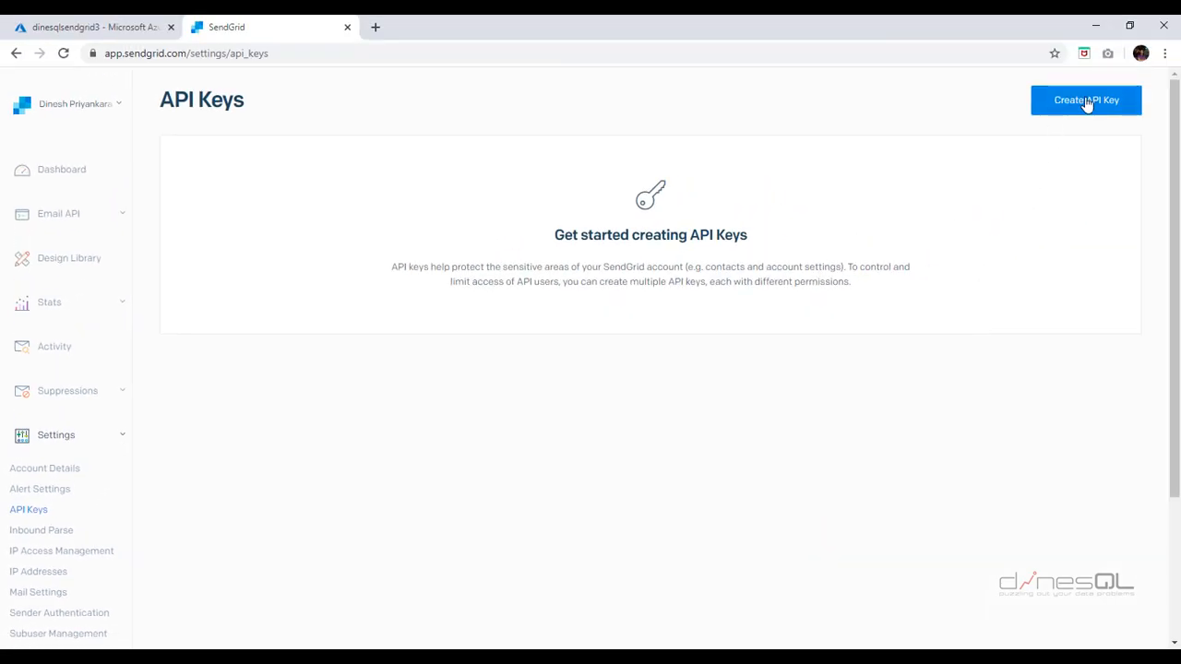
# - Create a Full Access API key named KeyForDB and copy its value
pyautogui.click(1086, 99)
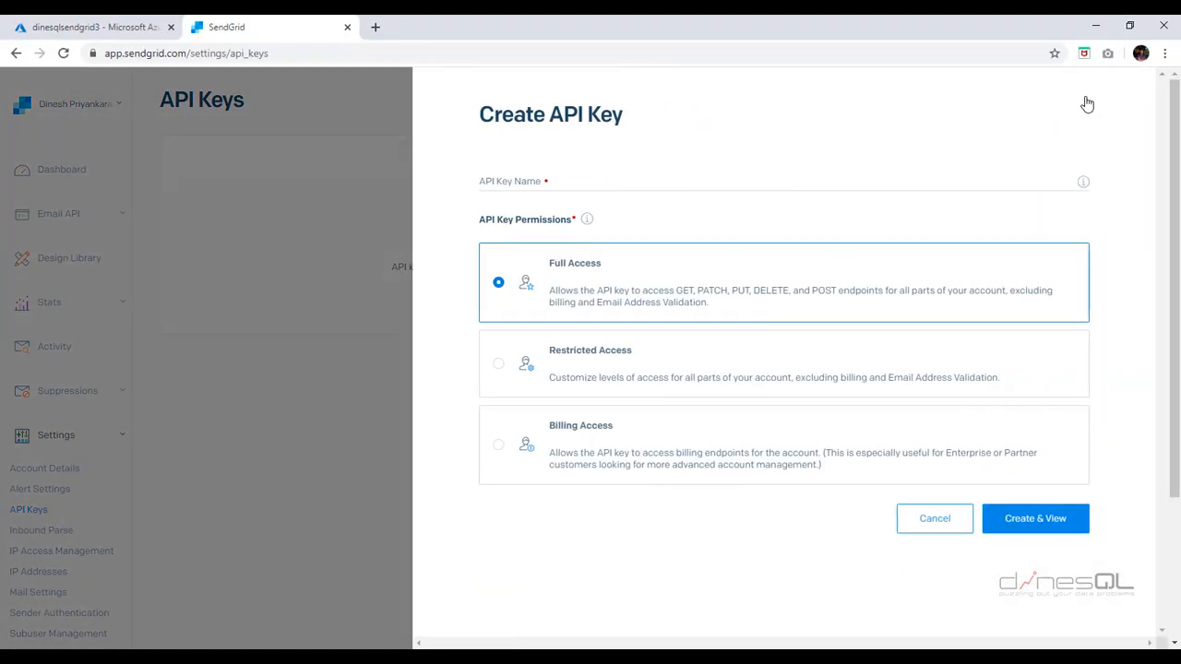
pyautogui.click(568, 185)
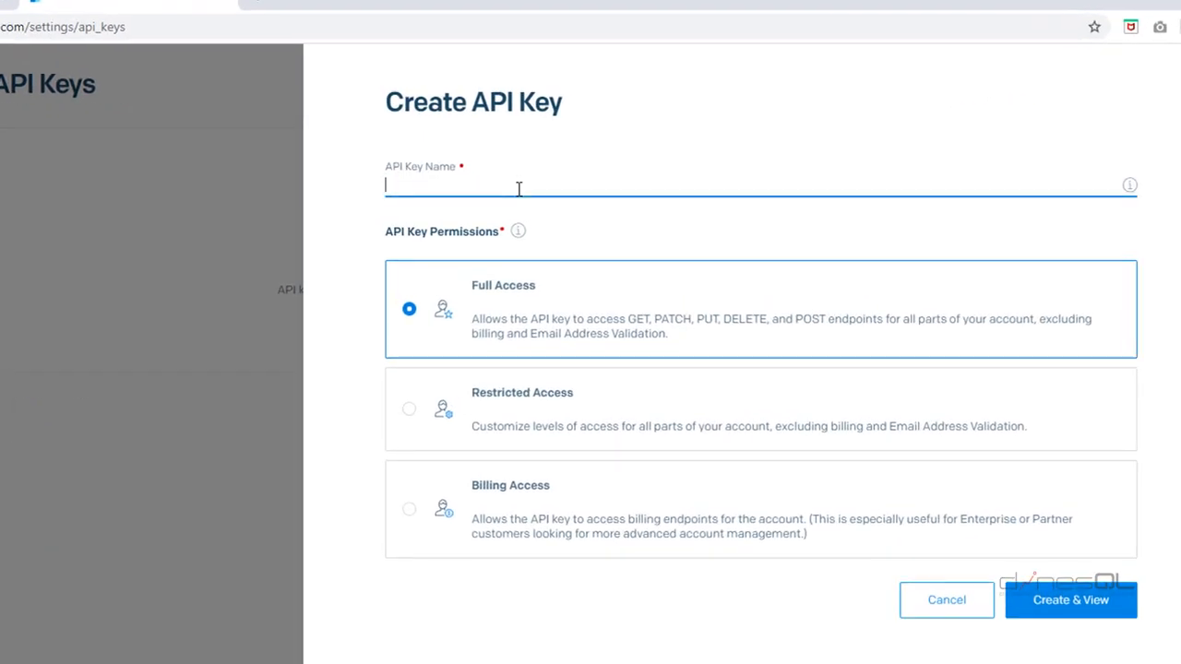
pyautogui.write('KeyFor')
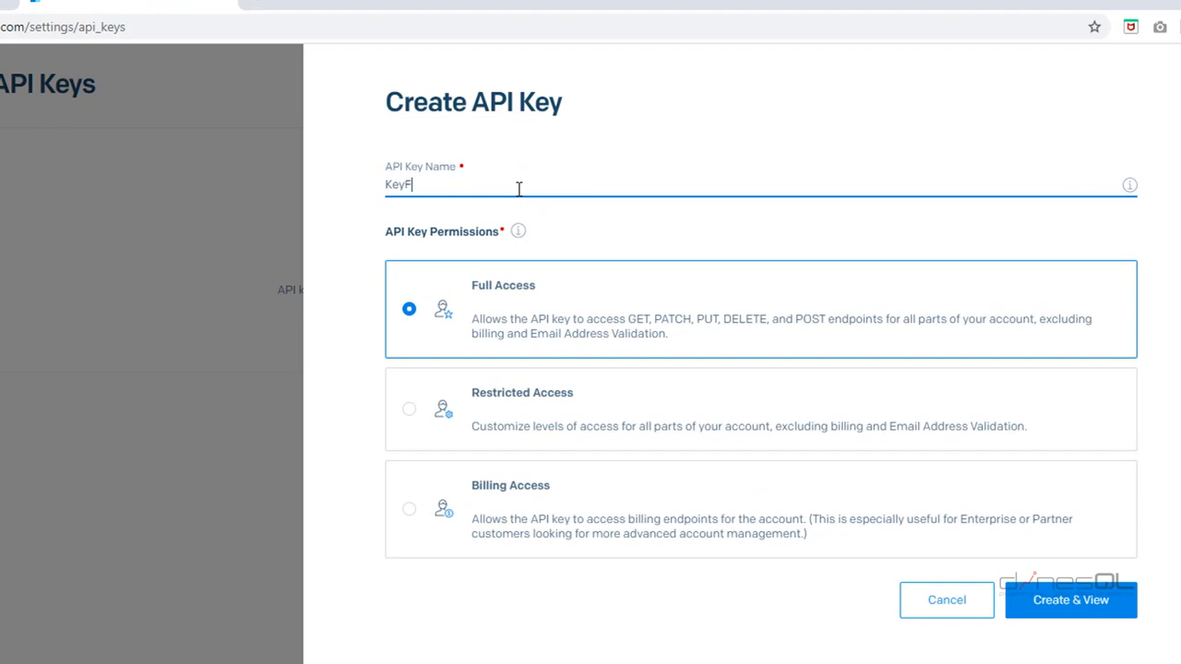
pyautogui.write('DB')
pyautogui.click(1092, 609)
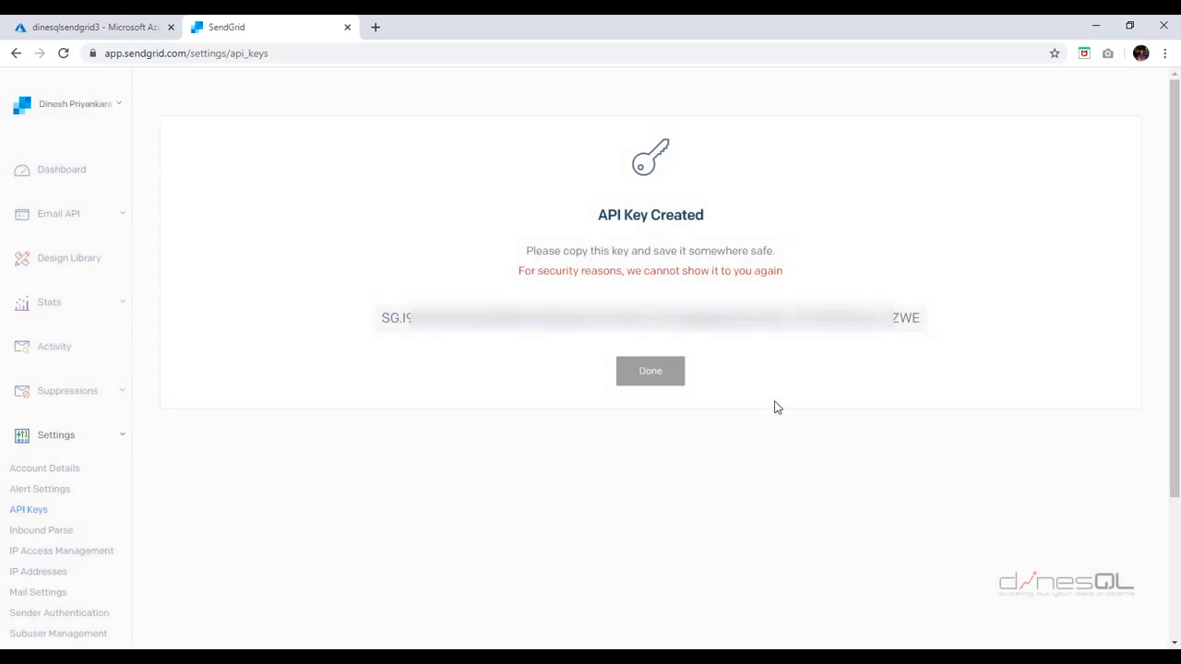
pyautogui.click(805, 327)
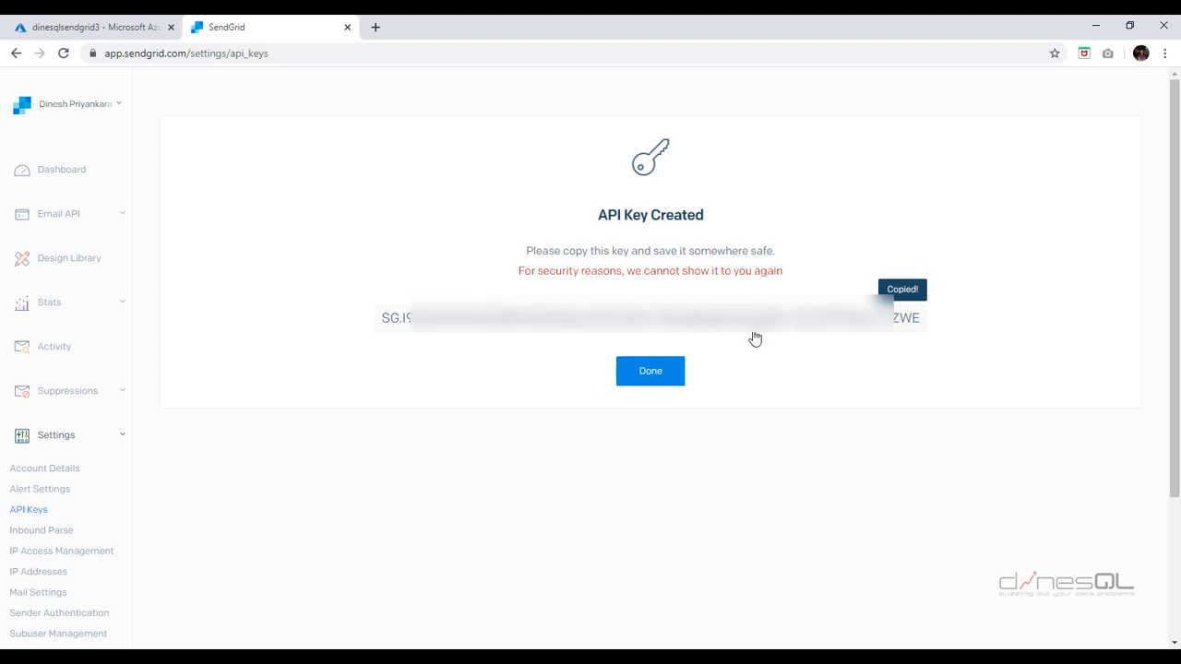
pyautogui.click(658, 375)
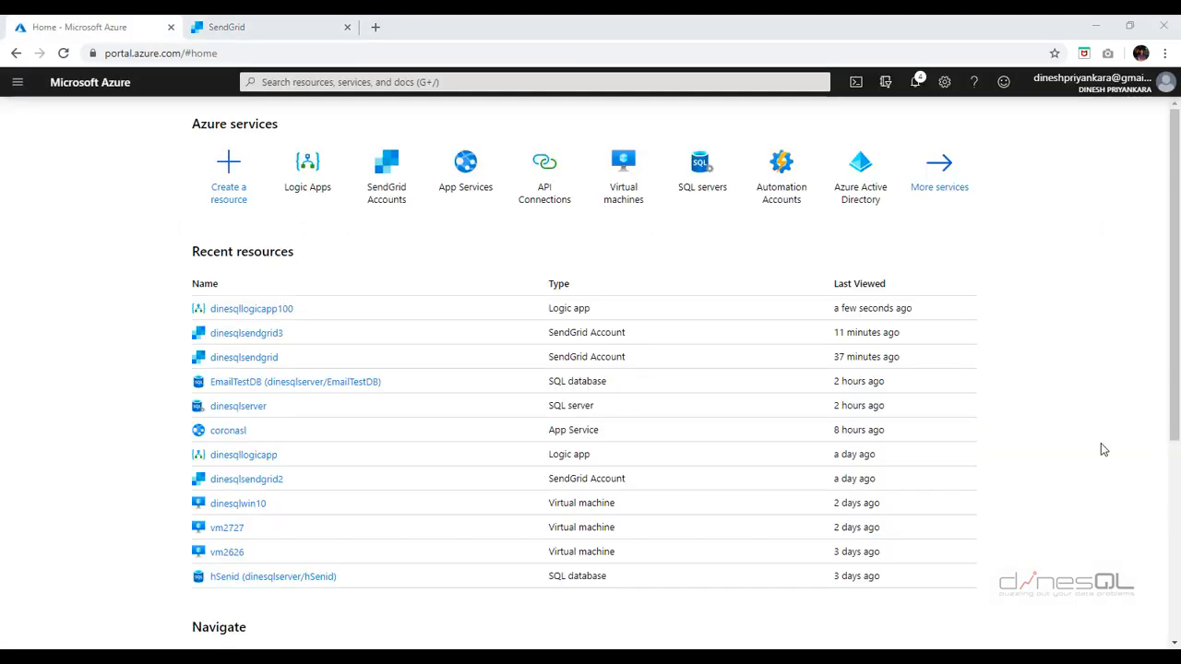
# - Open the Azure portal's services navigation panel from the Home page
pyautogui.click(17, 82)
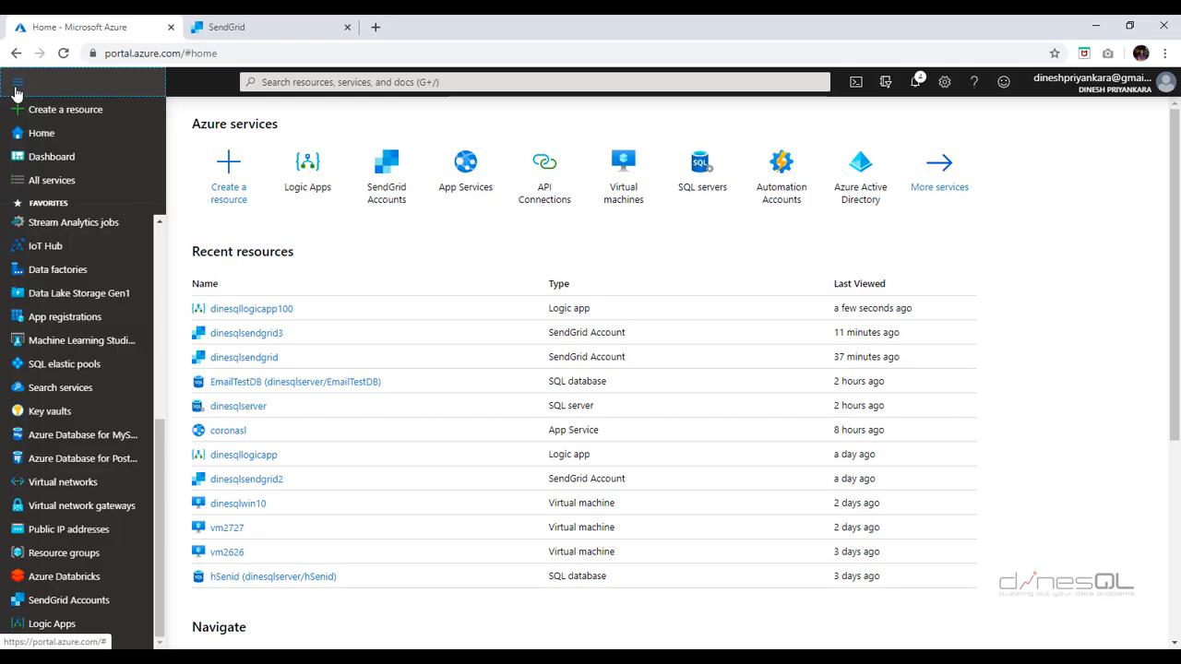
# - Find Logic Apps through All services with the search 'logic' and start adding a new logic app
pyautogui.click(55, 183)
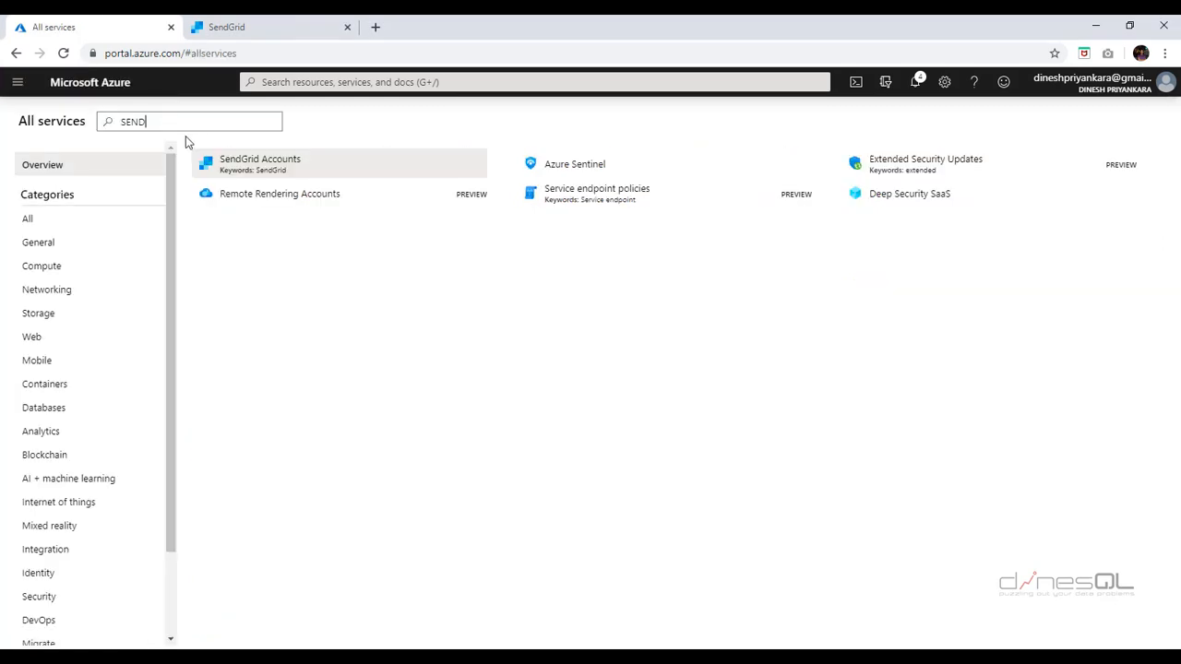
pyautogui.moveTo(175, 123); pyautogui.dragTo(93, 129)
pyautogui.write('logic')
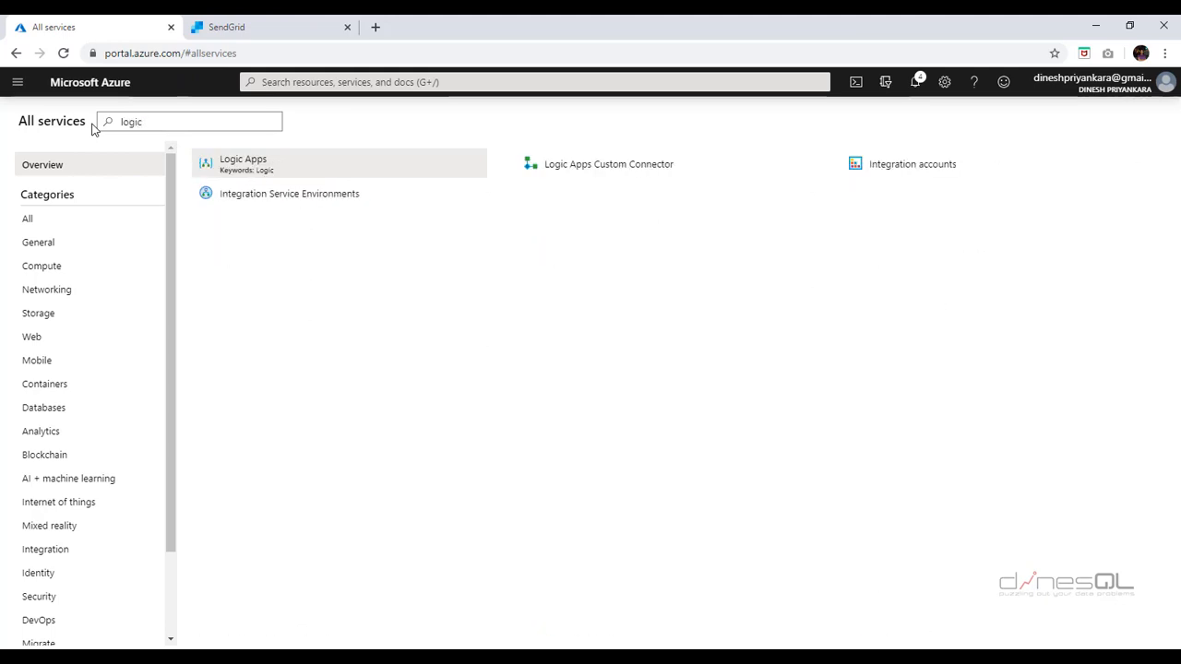
pyautogui.click(275, 166)
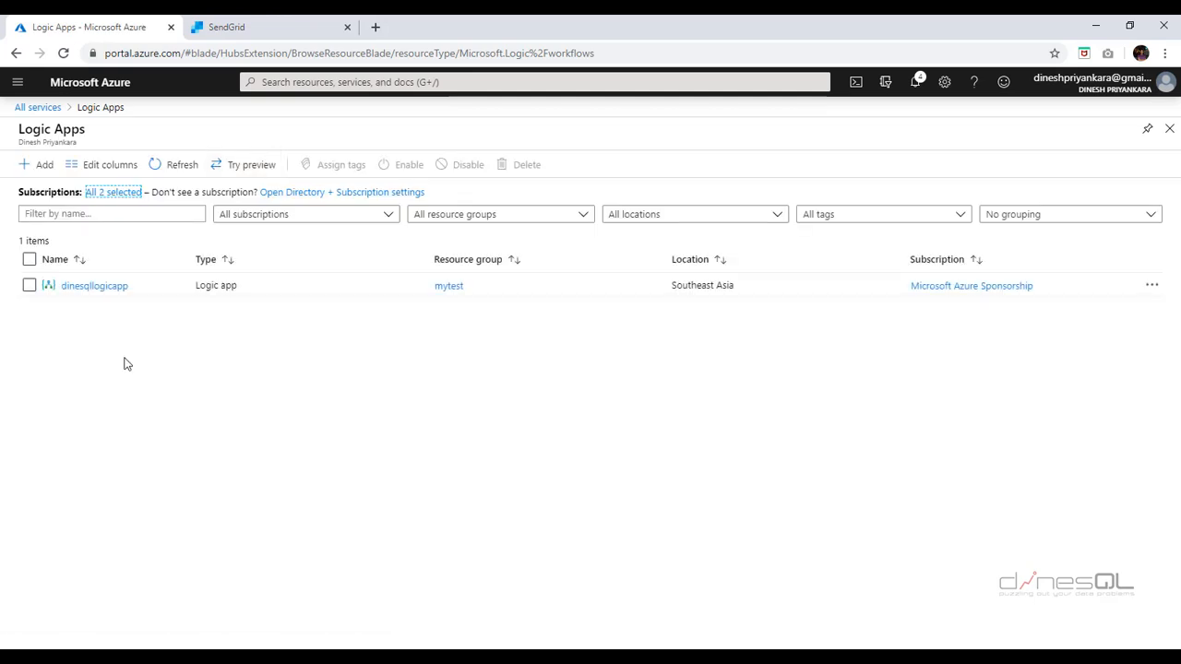
pyautogui.click(39, 168)
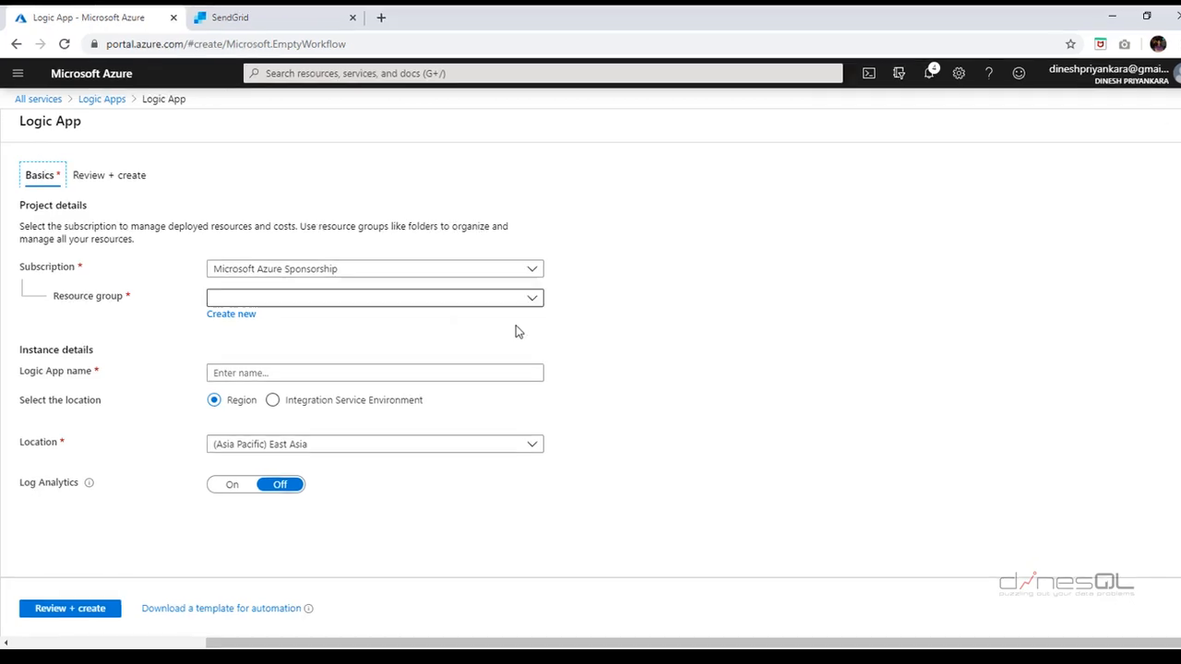
# - Put the logic app in resource group mytest, name it dinesqllogicapps3, and review it
pyautogui.click(535, 299)
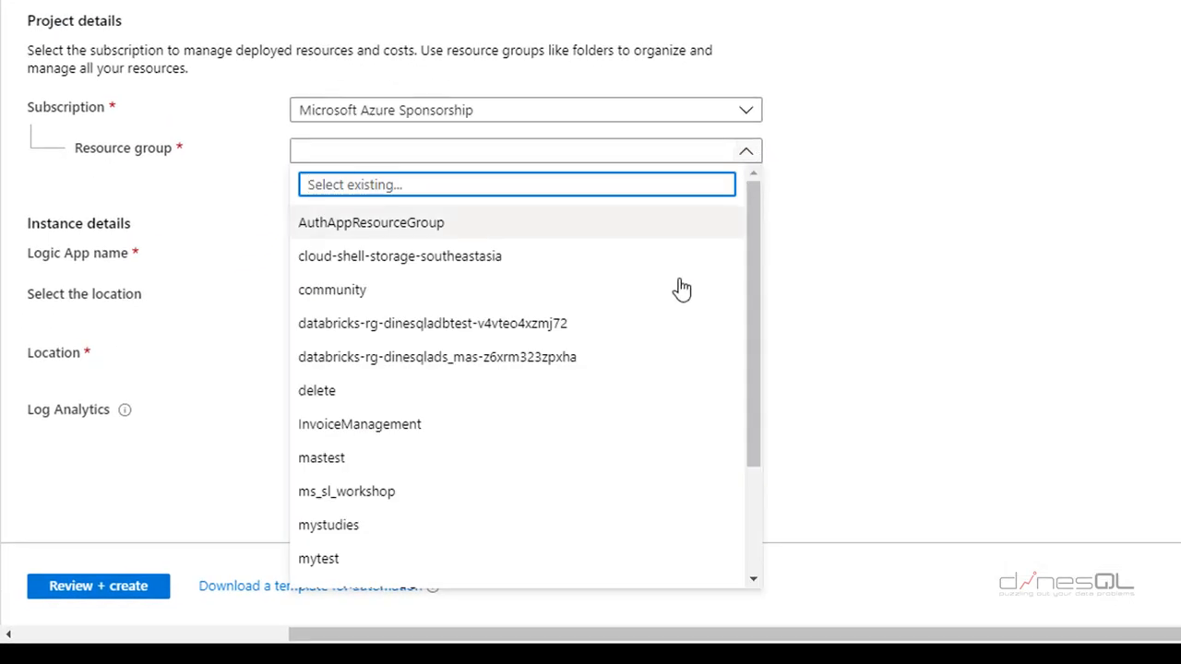
pyautogui.click(403, 566)
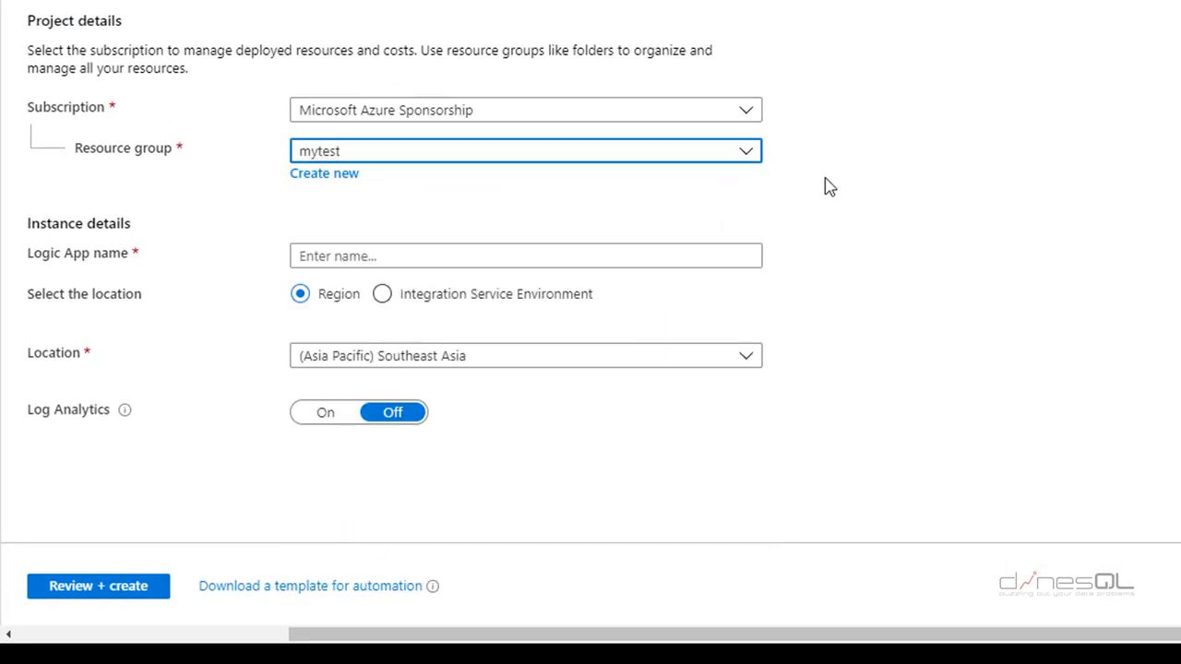
pyautogui.click(540, 254)
pyautogui.write('dines')
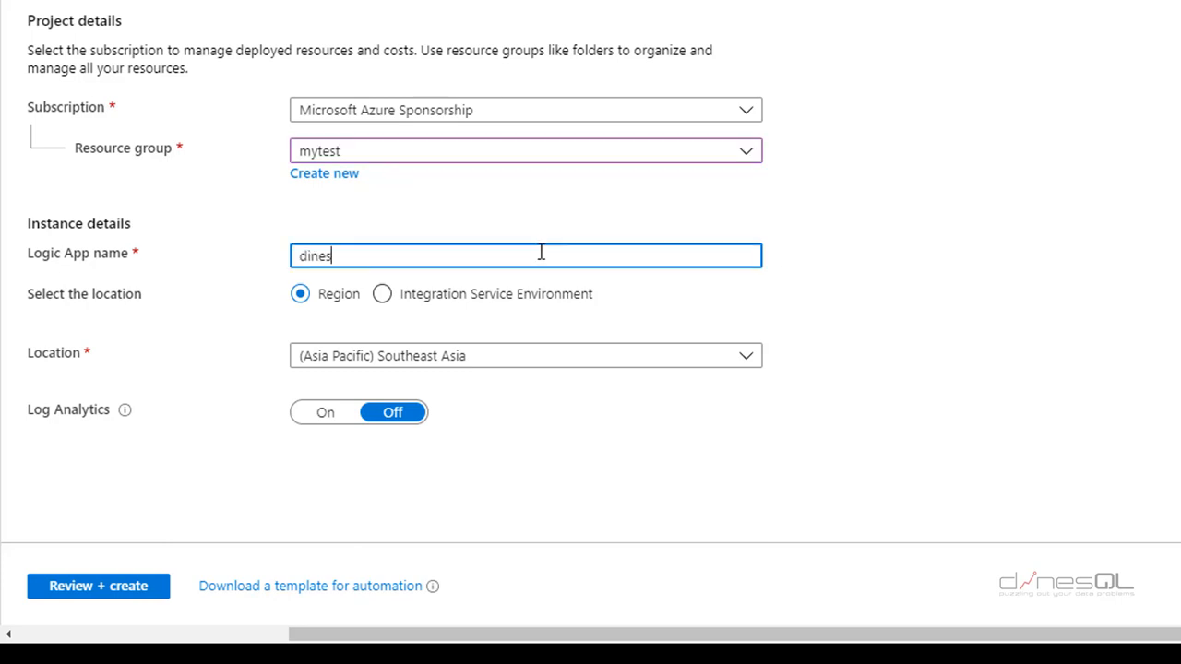
pyautogui.press('Tab')
pyautogui.click(542, 256)
pyautogui.write('qllogicapps')
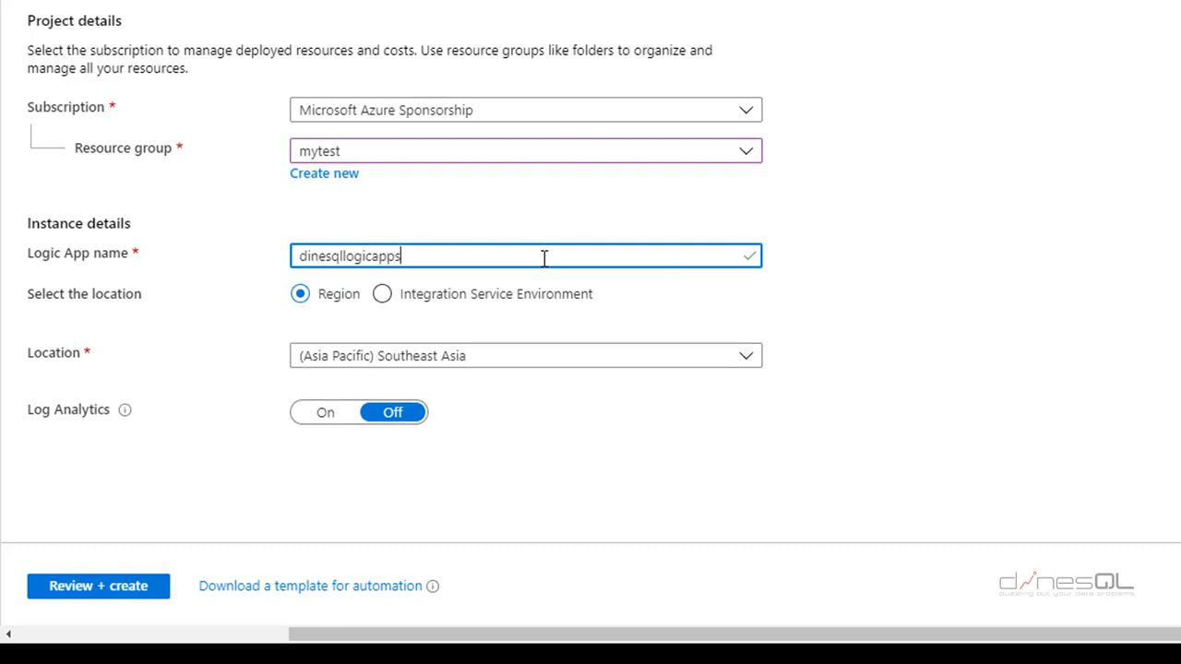
pyautogui.write('3')
pyautogui.click(114, 591)
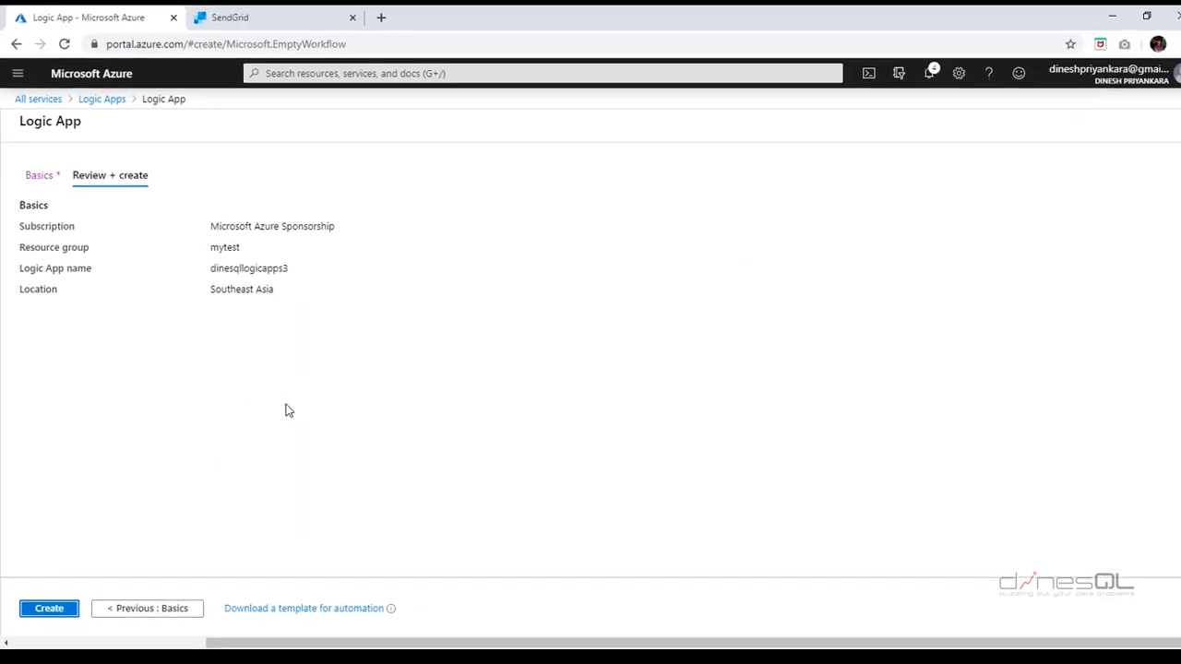
# - Create dinesqllogicapps3 and open the deployed resource's designer to its templates
pyautogui.click(46, 608)
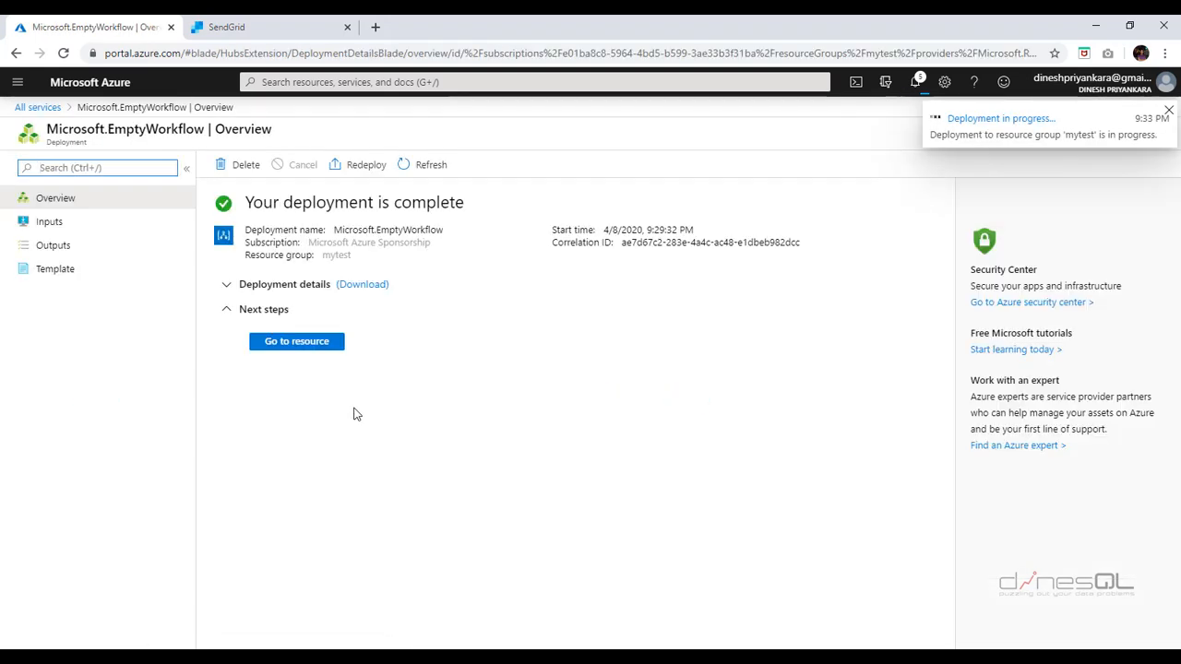
pyautogui.click(297, 342)
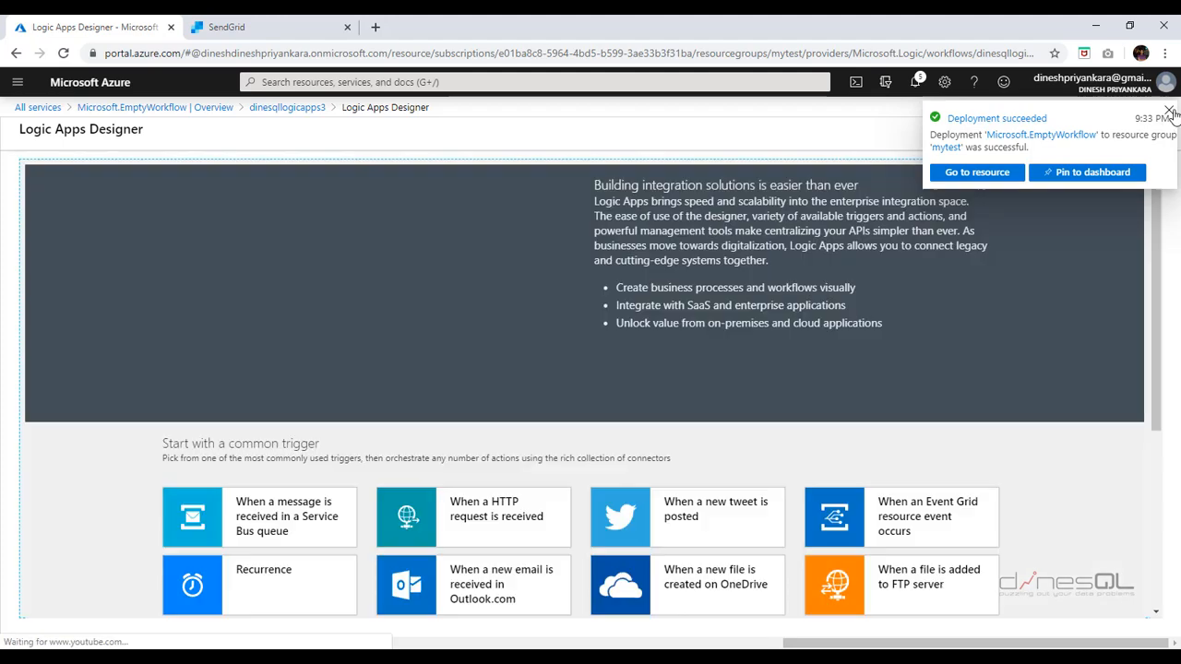
pyautogui.click(1169, 111)
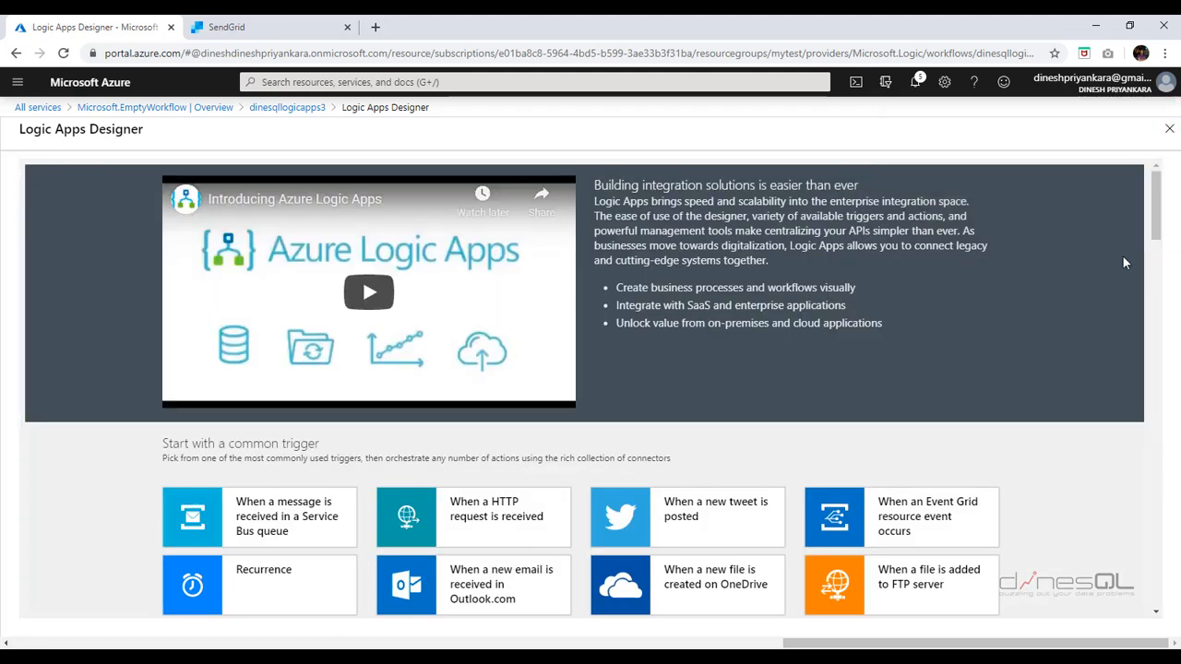
pyautogui.moveTo(1161, 209); pyautogui.dragTo(1179, 258)
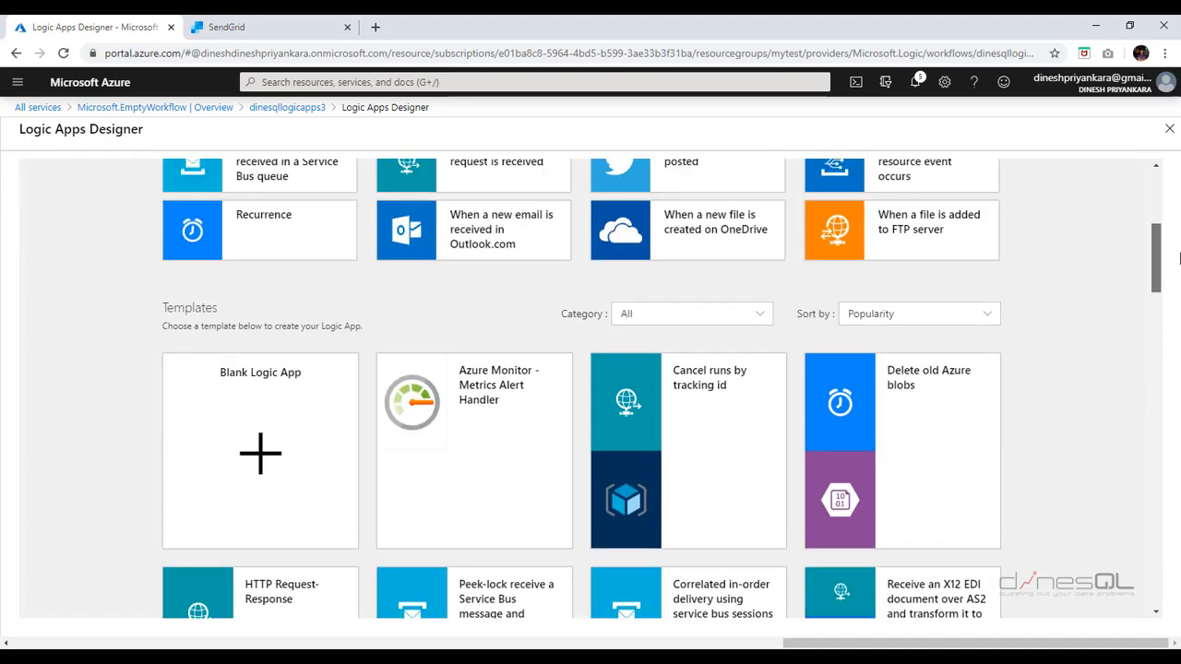
# - Start a blank logic app with the SQL Server 'When an item is created (V2)' trigger
pyautogui.click(260, 454)
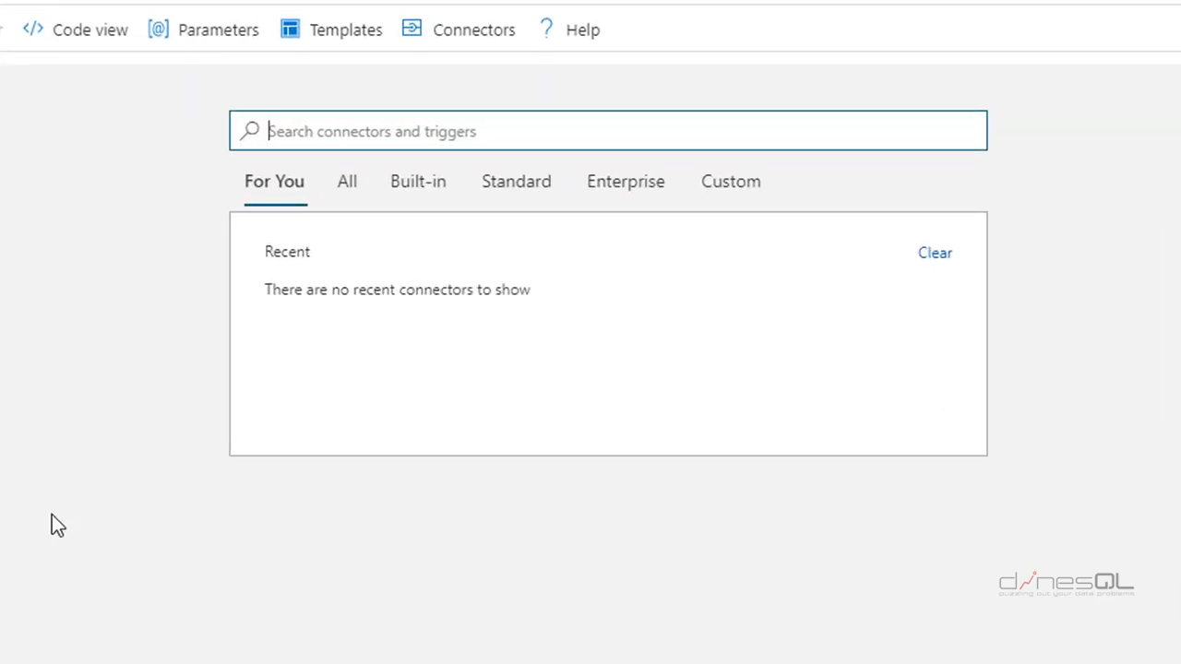
pyautogui.write('sql')
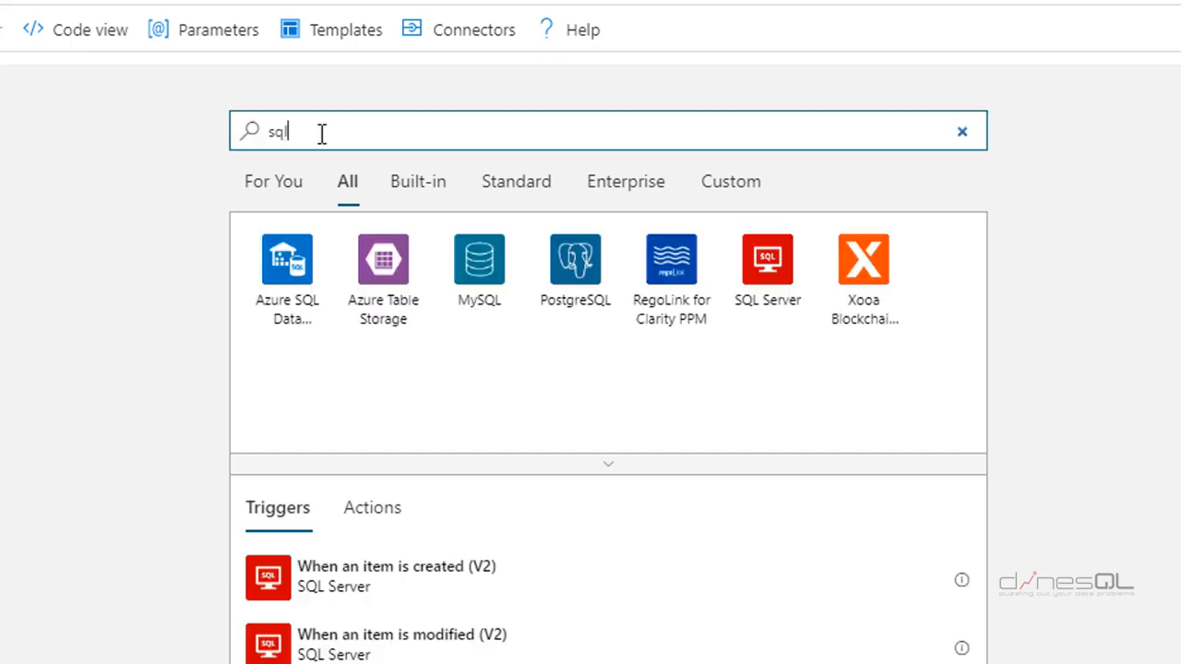
pyautogui.click(773, 272)
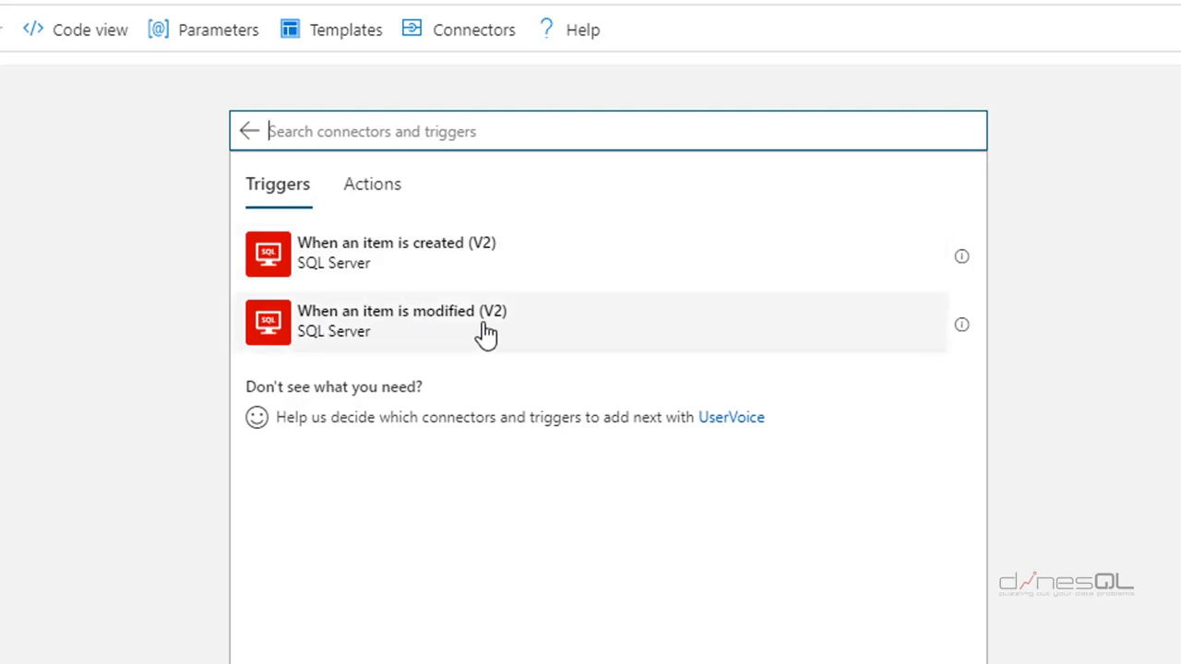
pyautogui.click(380, 190)
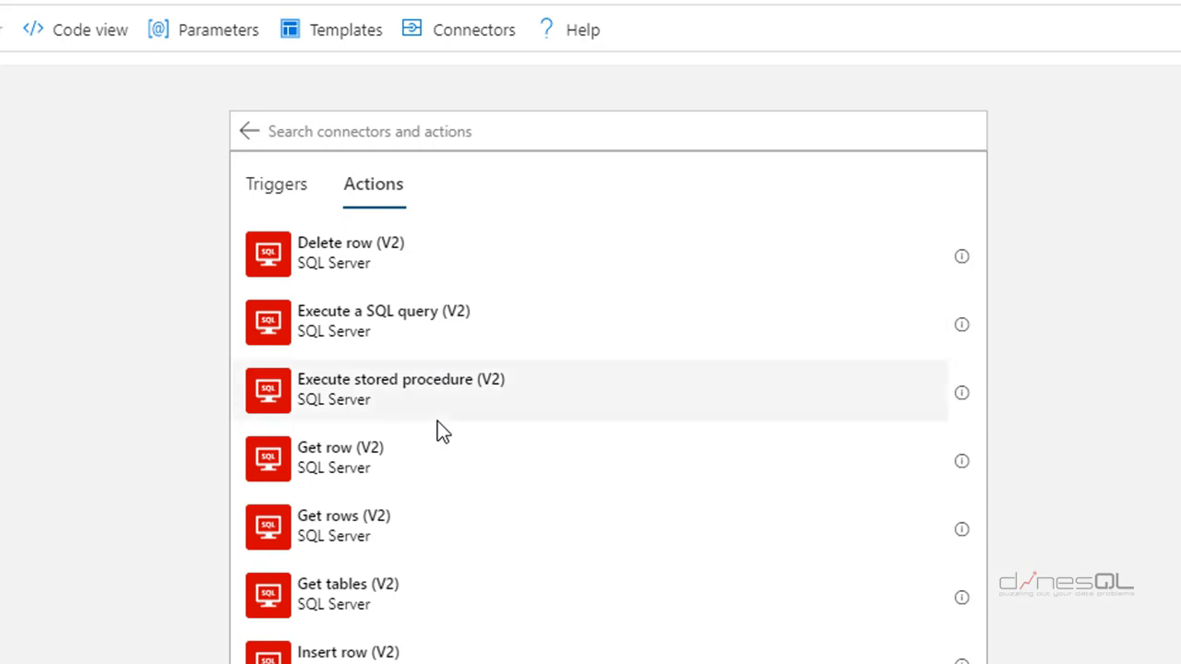
pyautogui.click(285, 191)
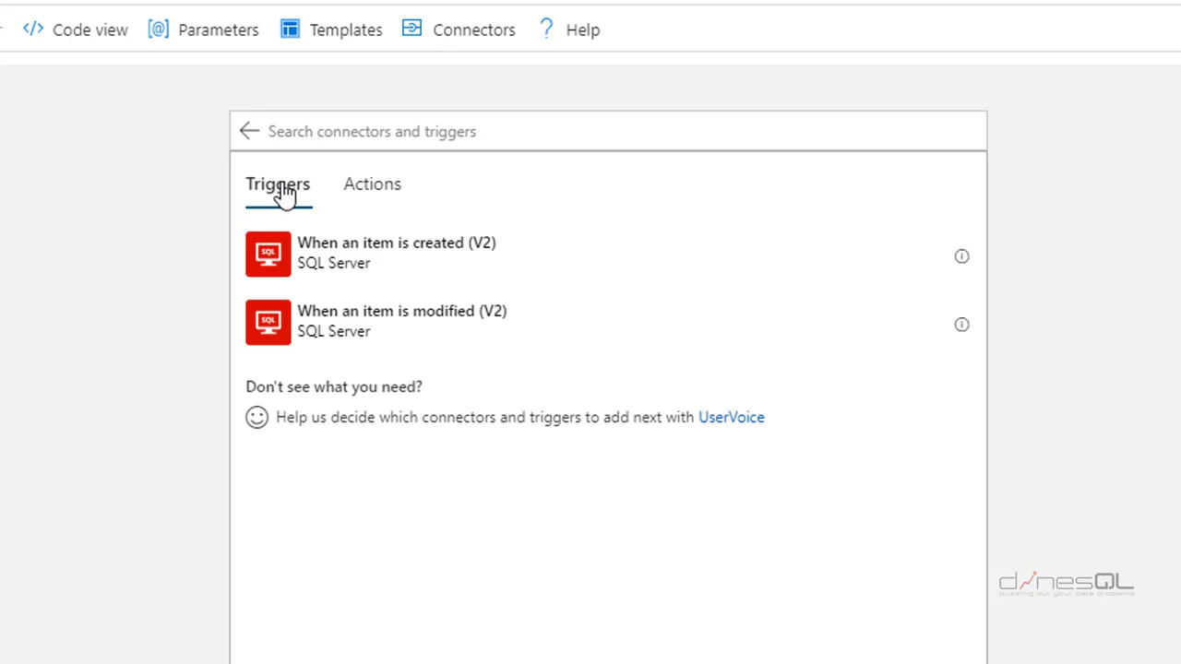
pyautogui.click(413, 266)
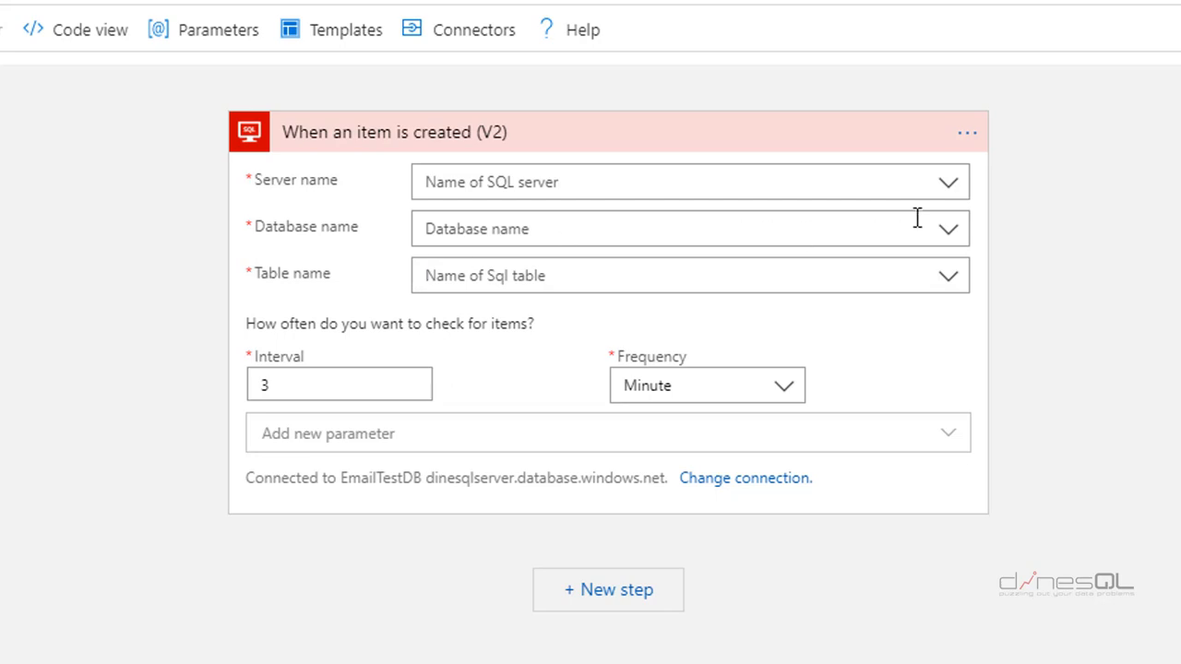
# - Set the trigger's server and database to the connection settings: dinesqlserver.database.windows.net and EmailTestDB
pyautogui.click(951, 184)
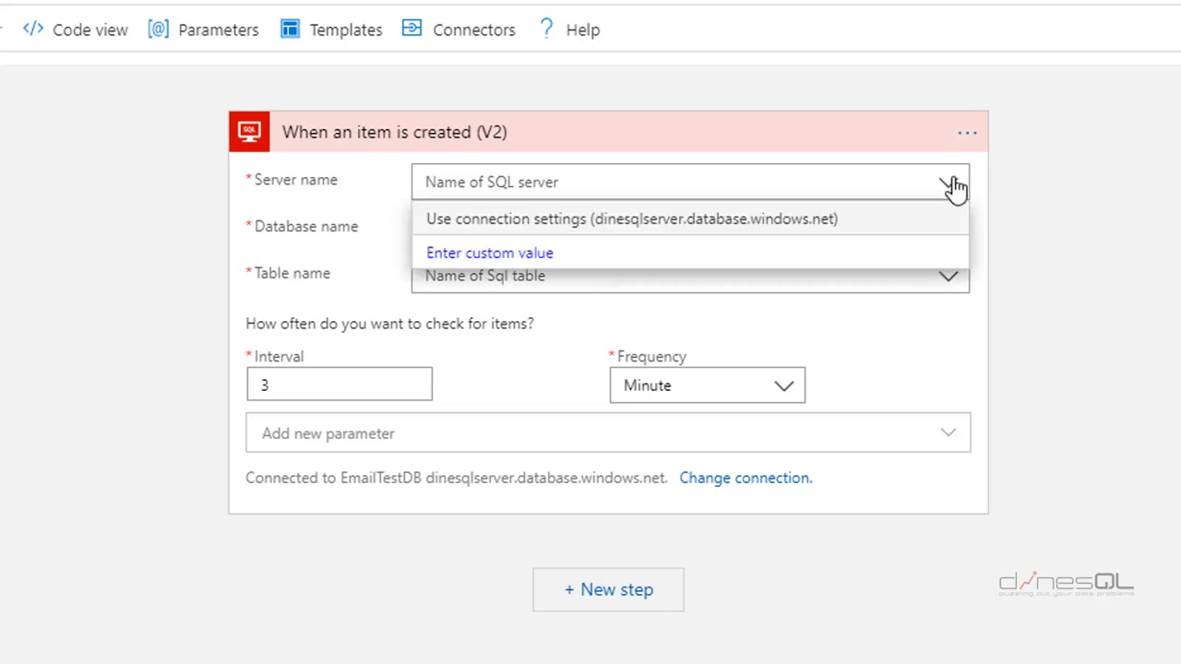
pyautogui.click(735, 233)
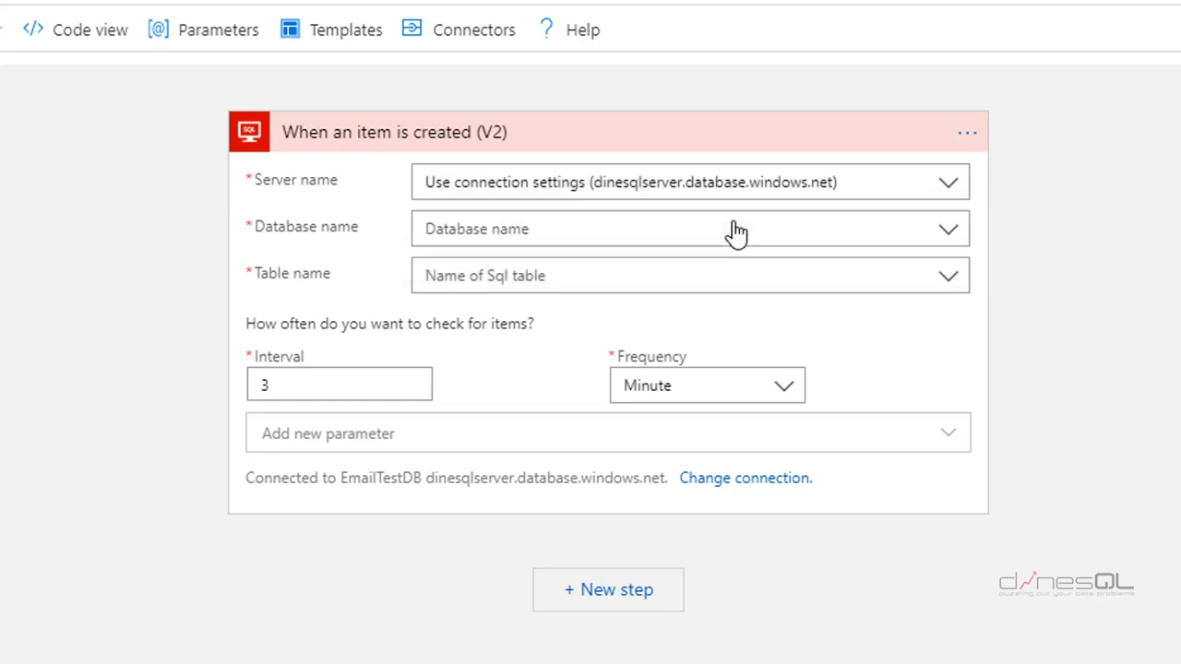
pyautogui.click(950, 230)
pyautogui.click(619, 272)
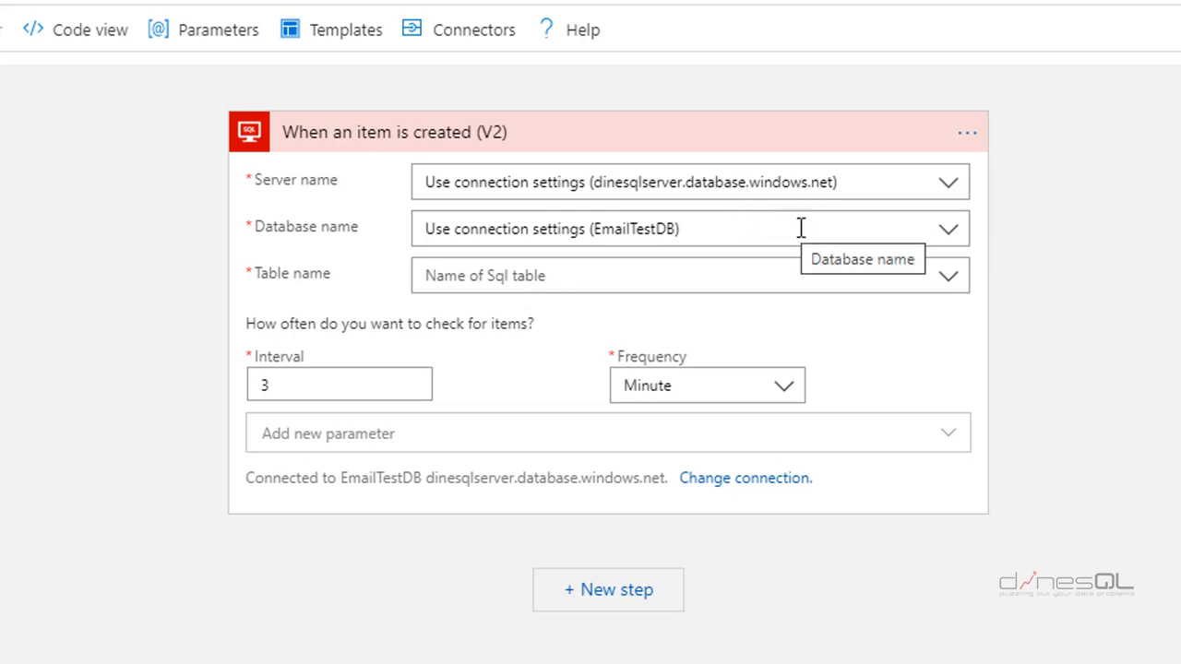
pyautogui.click(954, 285)
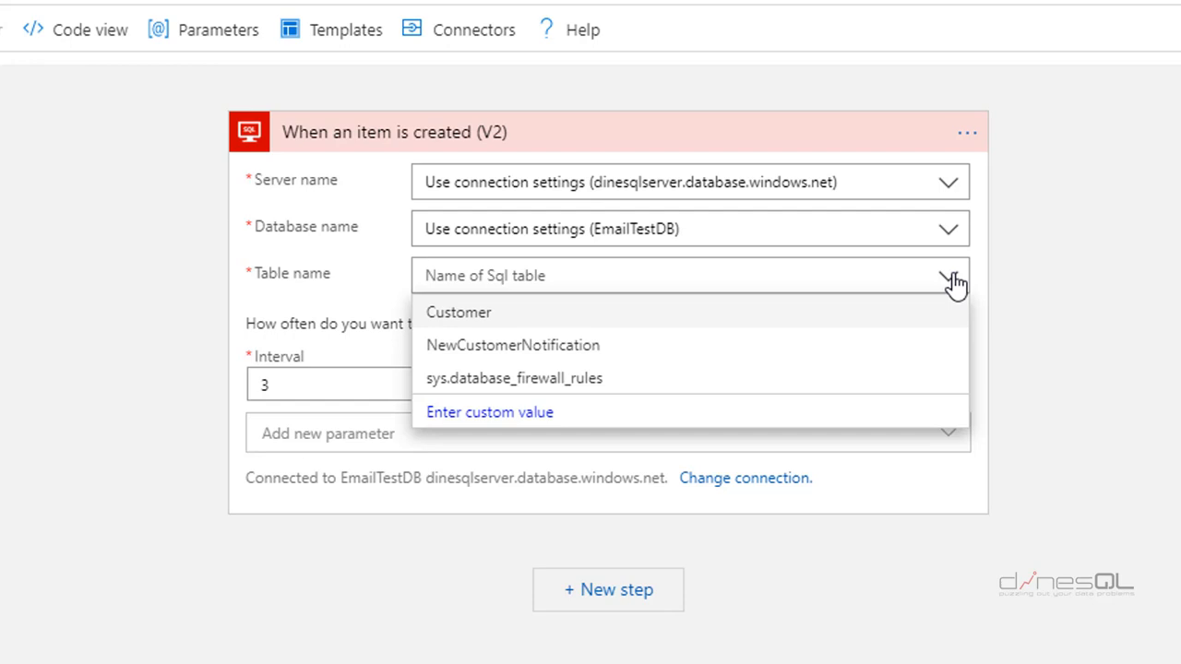
# - Watch the NewCustomerNotification table, keeping the check interval at 3 minutes
pyautogui.click(550, 355)
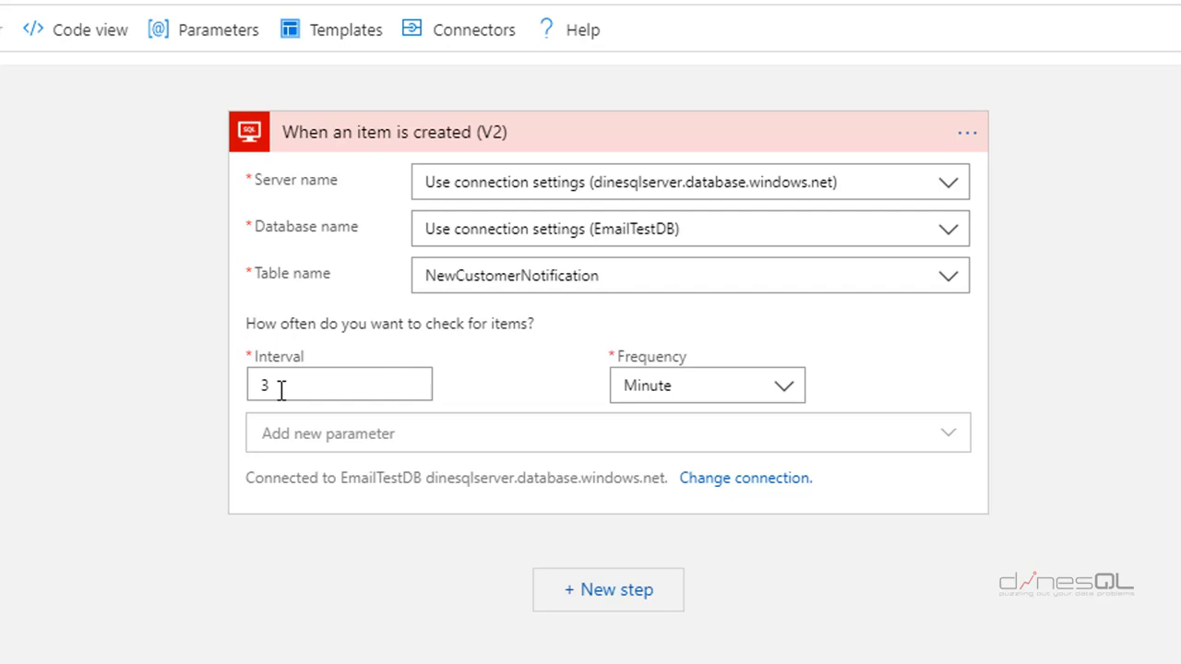
pyautogui.click(784, 387)
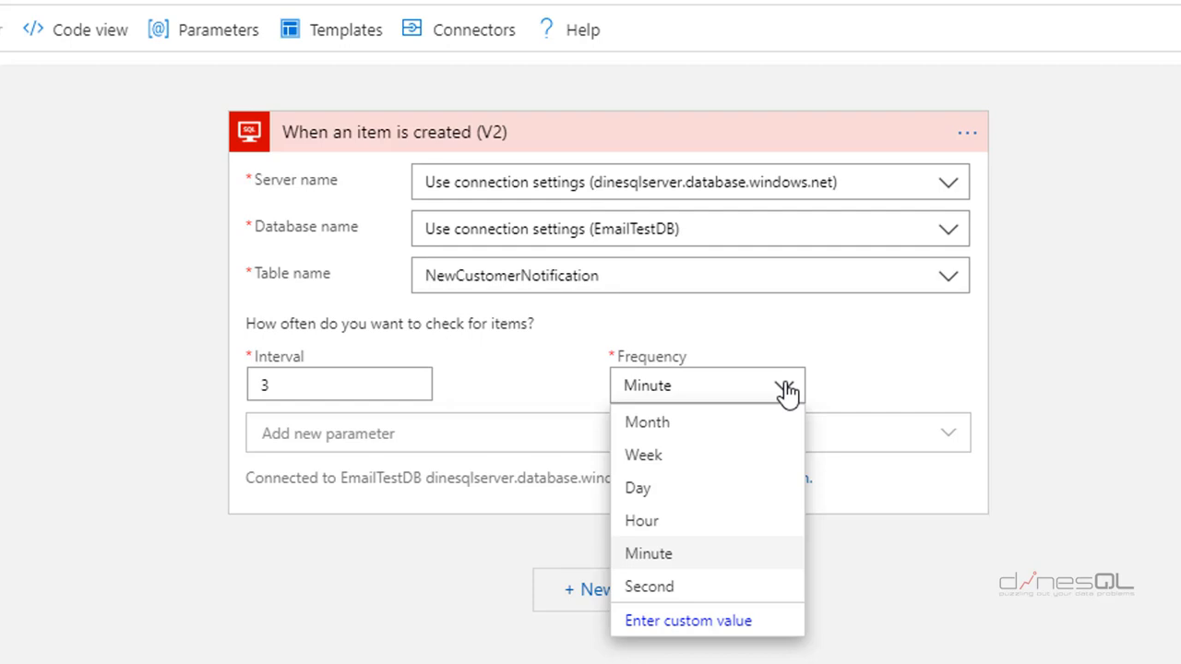
pyautogui.click(876, 368)
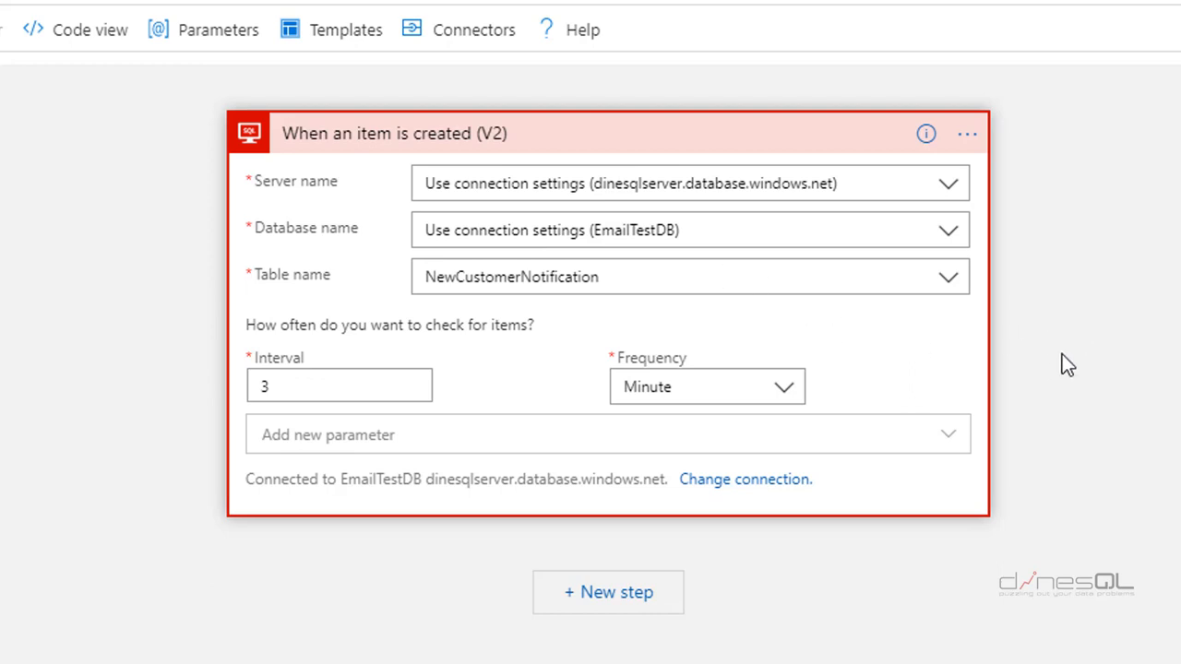
# - Add a SendGrid 'Send email (V4)' action as a new step after the trigger
pyautogui.click(610, 602)
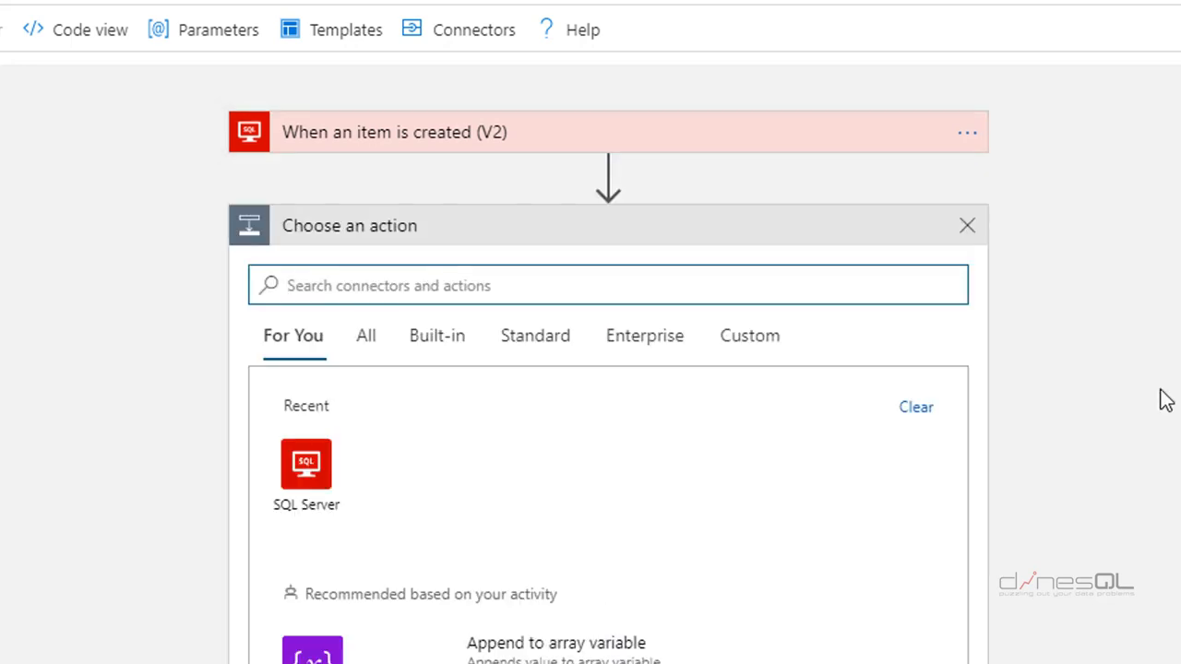
pyautogui.write('se')
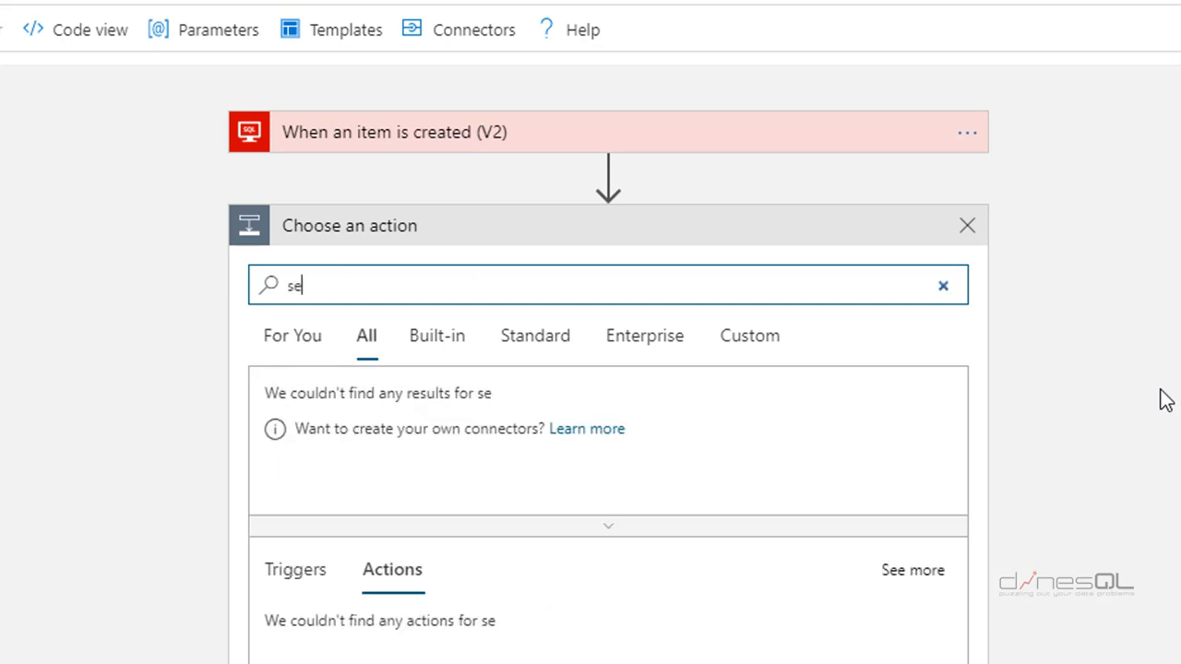
pyautogui.write('ndgr')
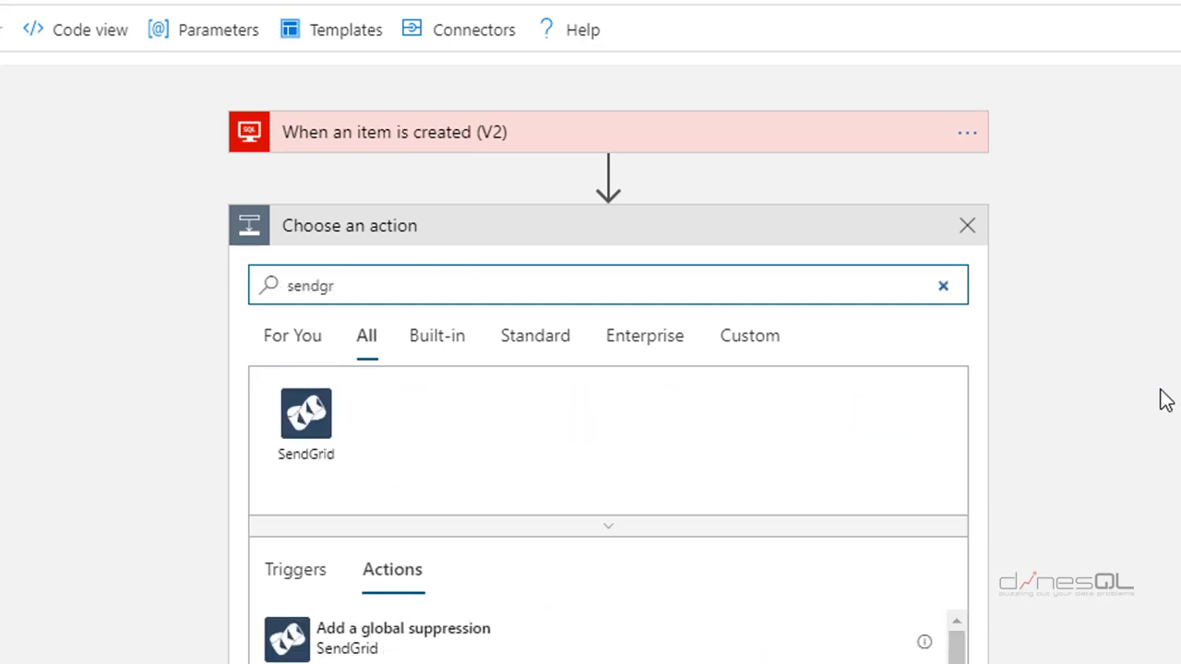
pyautogui.click(309, 429)
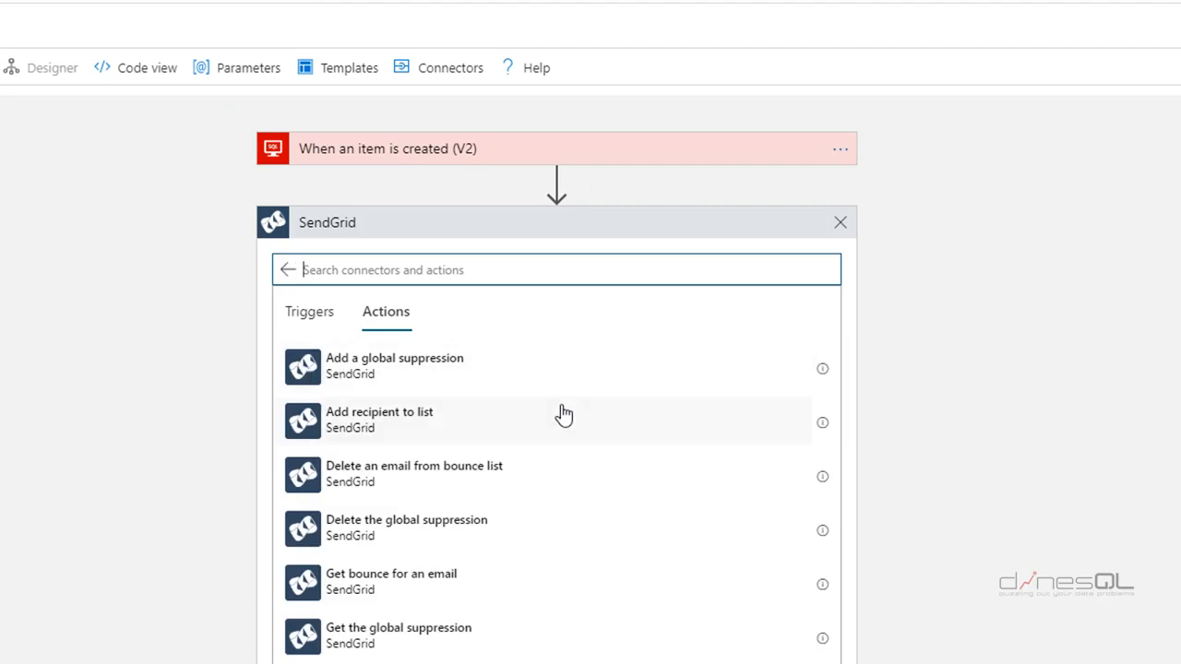
pyautogui.scroll(-2, 564, 415)
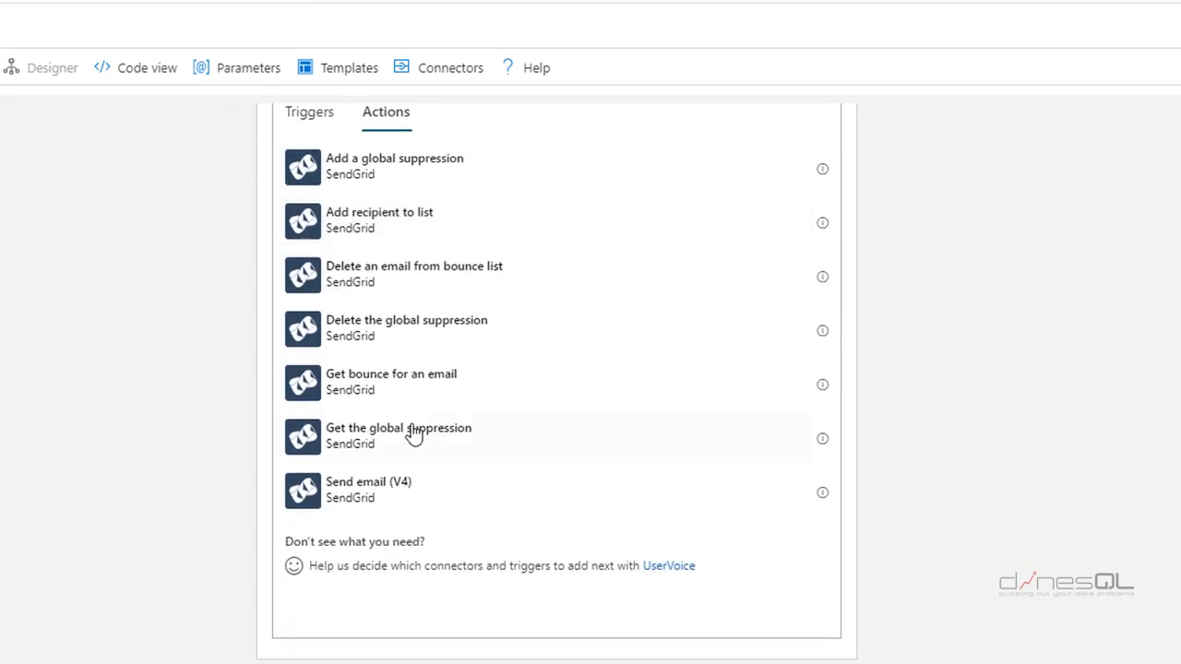
pyautogui.click(391, 498)
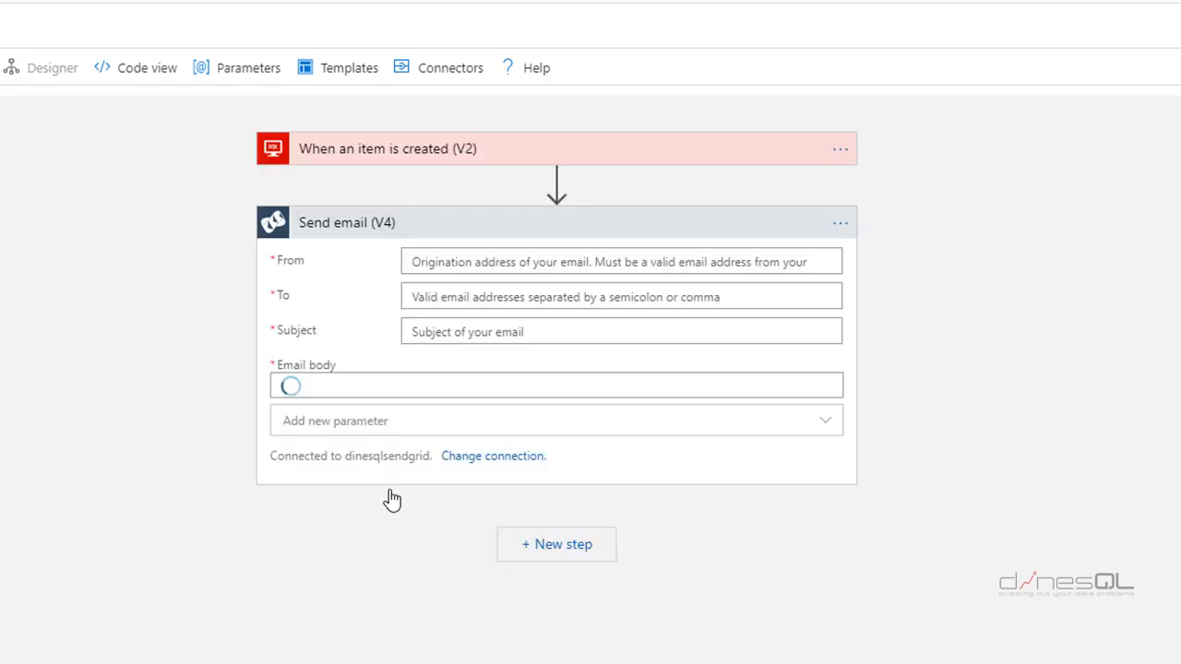
# - Enter the sender and recipient e-mail addresses and the subject 'New Customer Add'
pyautogui.click(683, 263)
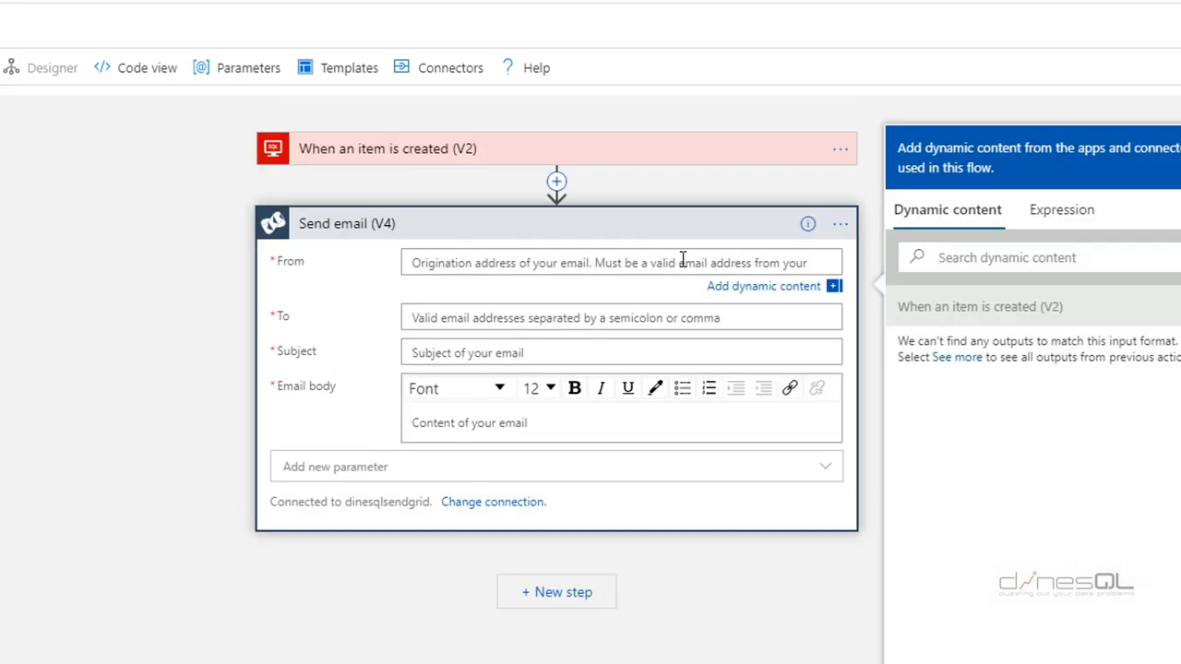
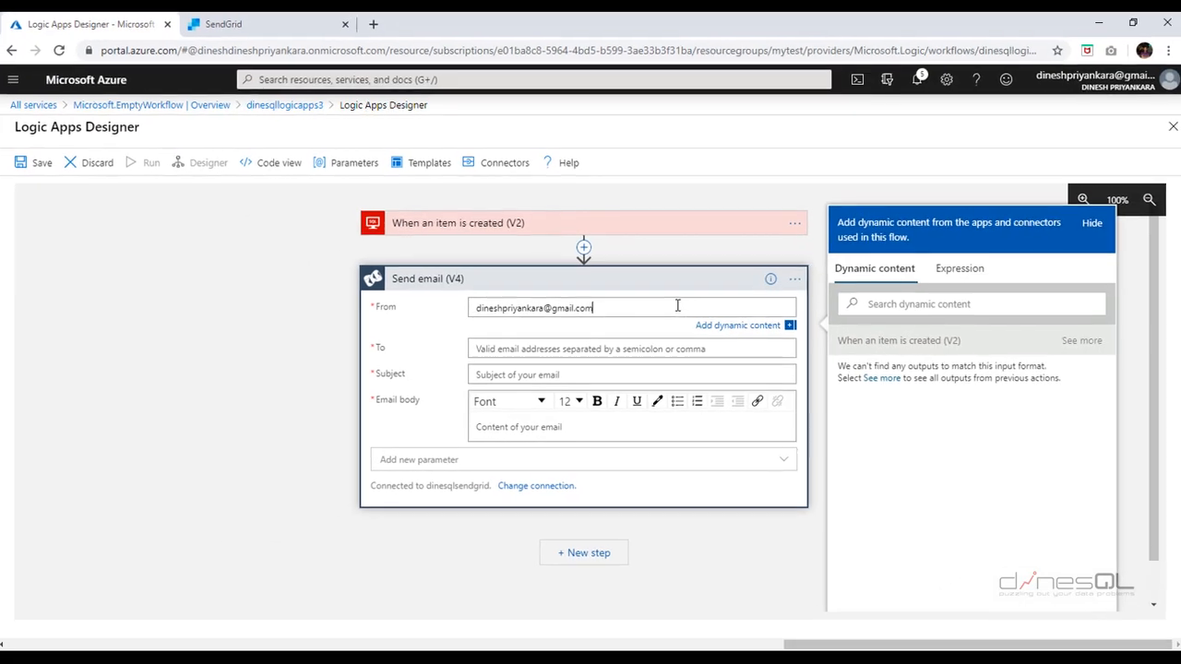
pyautogui.click(659, 347)
pyautogui.hotkey('ctrl', 'v')
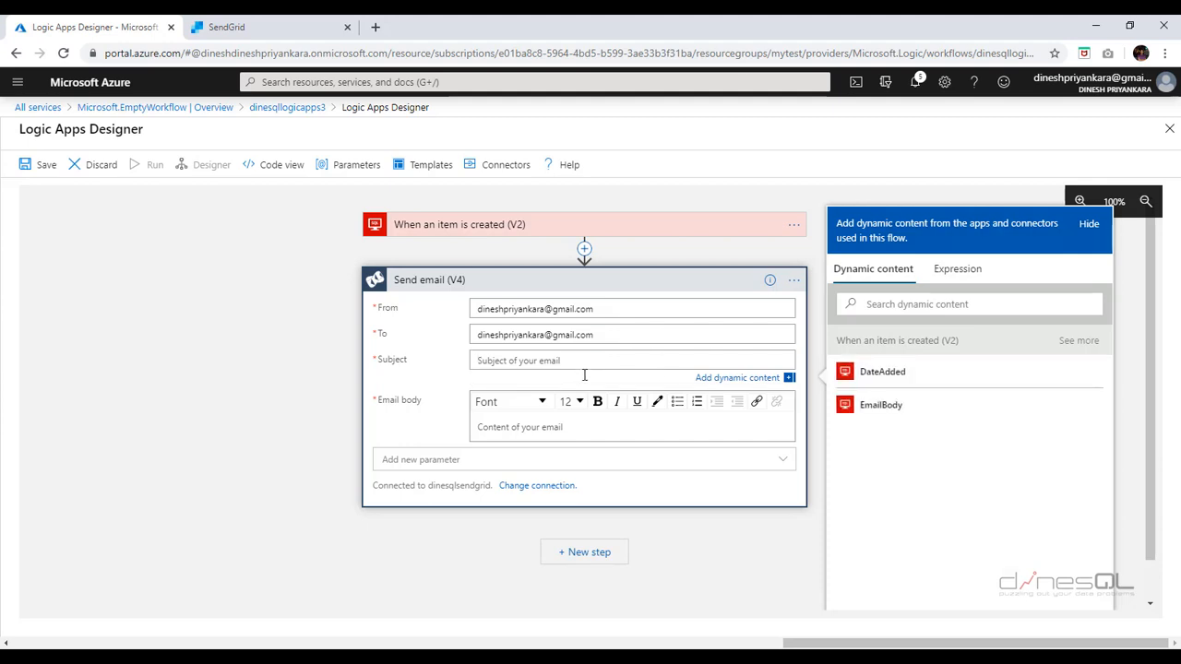
pyautogui.write('New Customer Add')
pyautogui.click(556, 428)
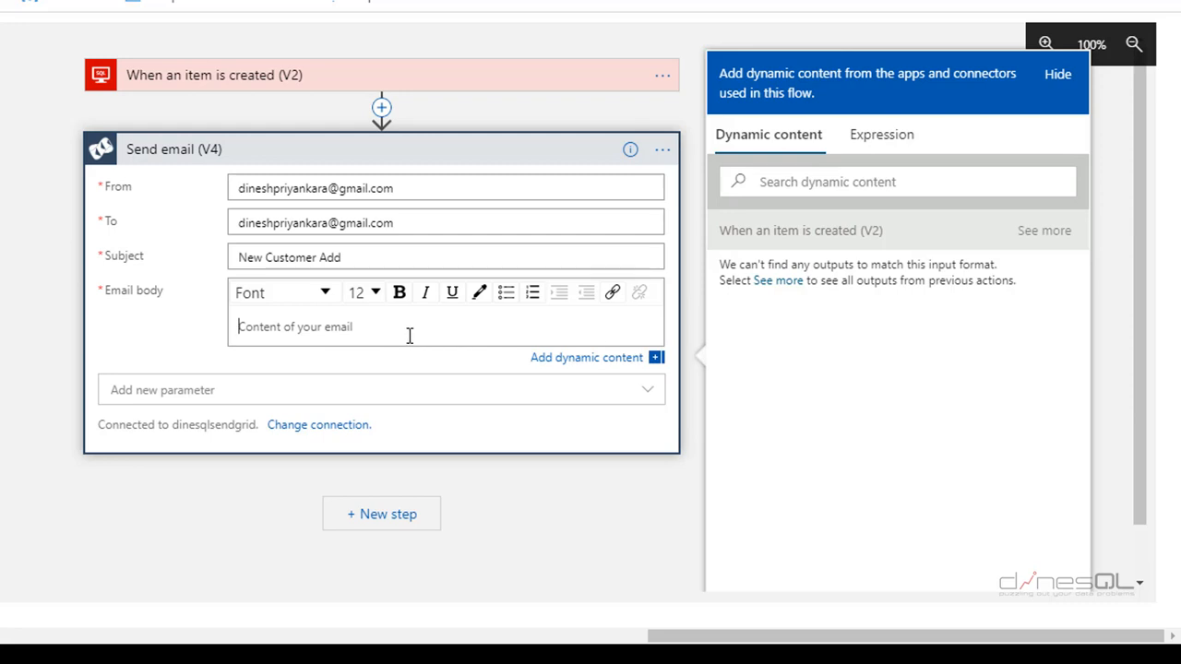
# - Fill the email body with the trigger's EmailBody dynamic content
pyautogui.click(656, 360)
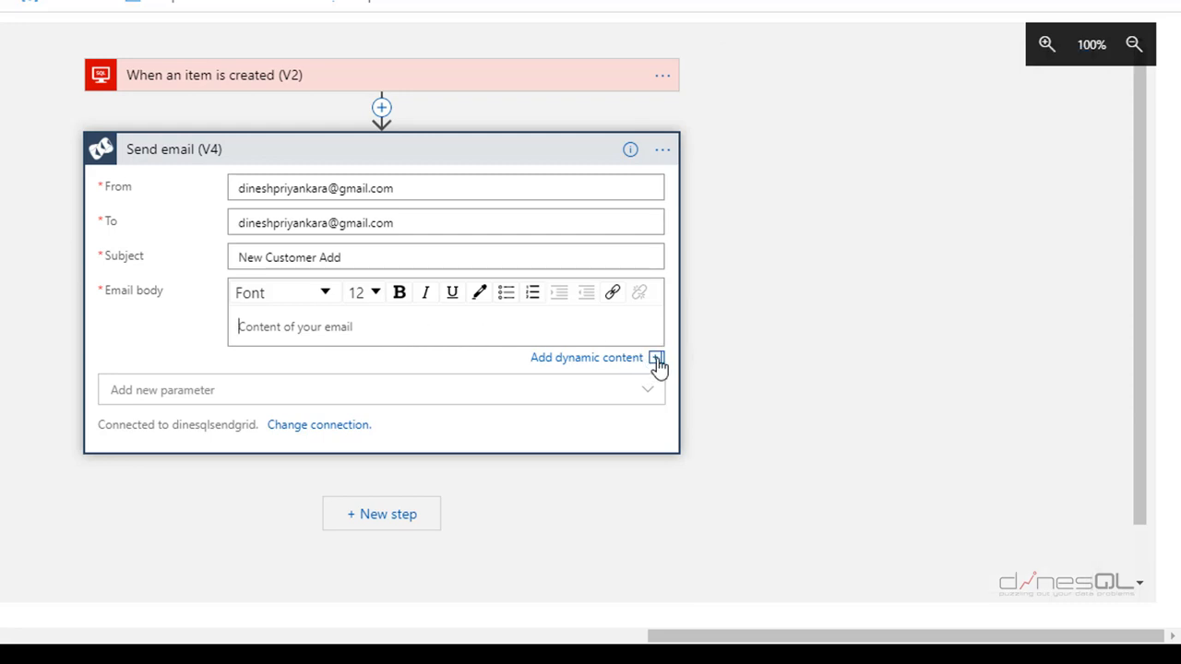
pyautogui.click(656, 360)
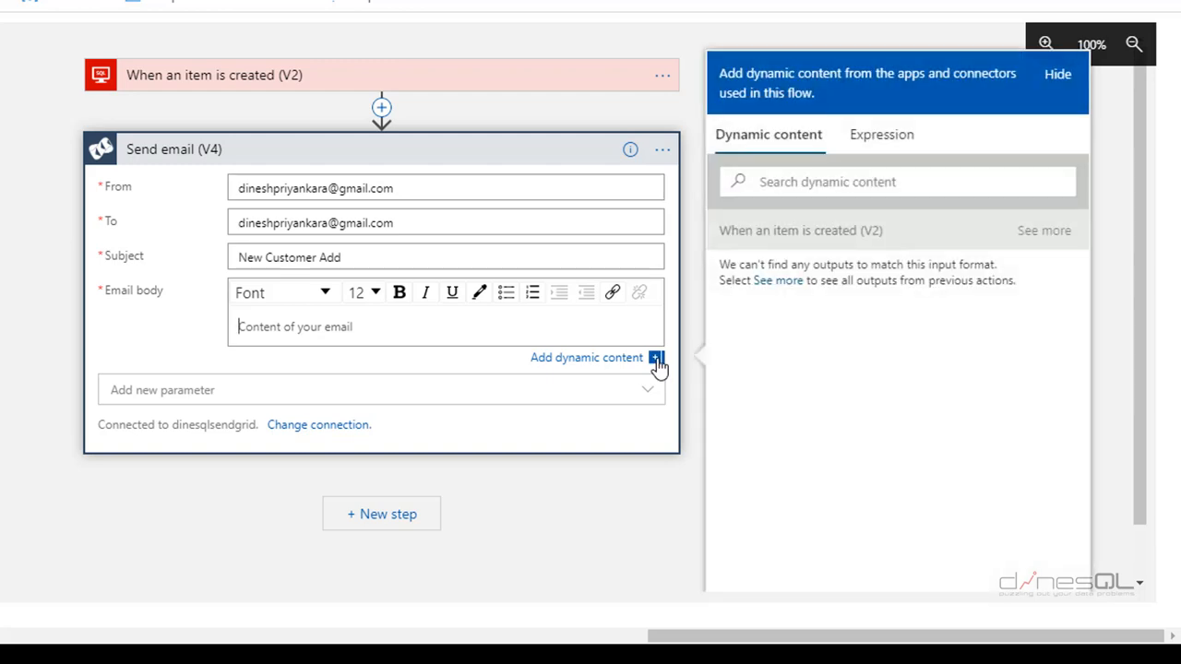
pyautogui.click(904, 187)
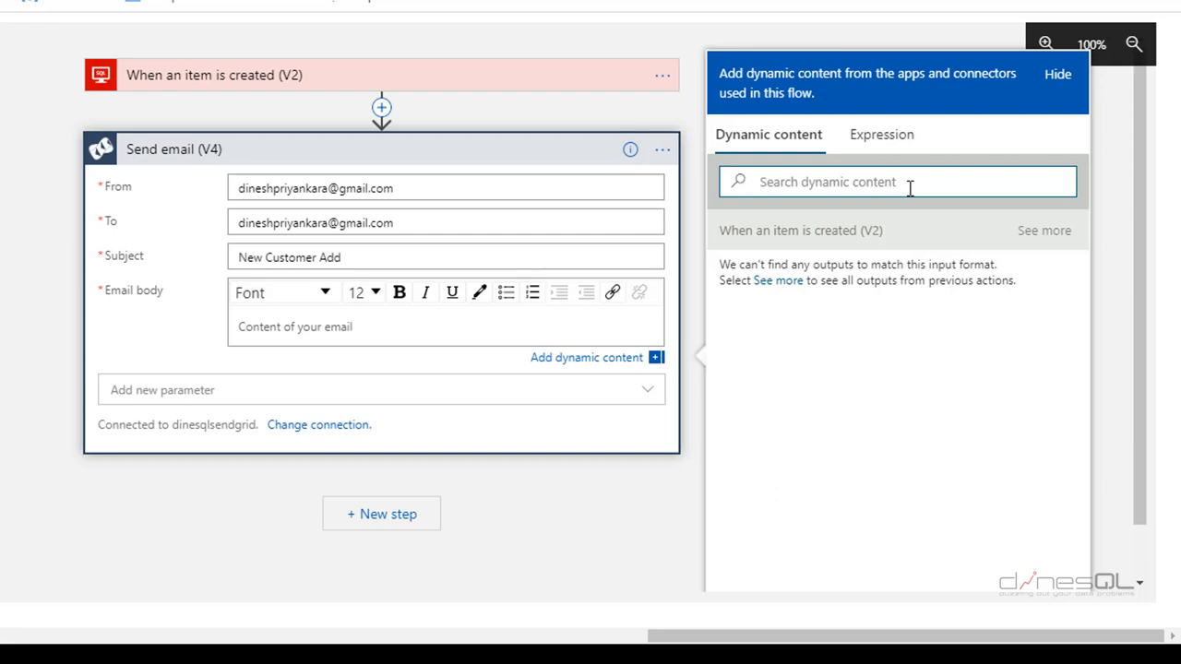
pyautogui.write('em')
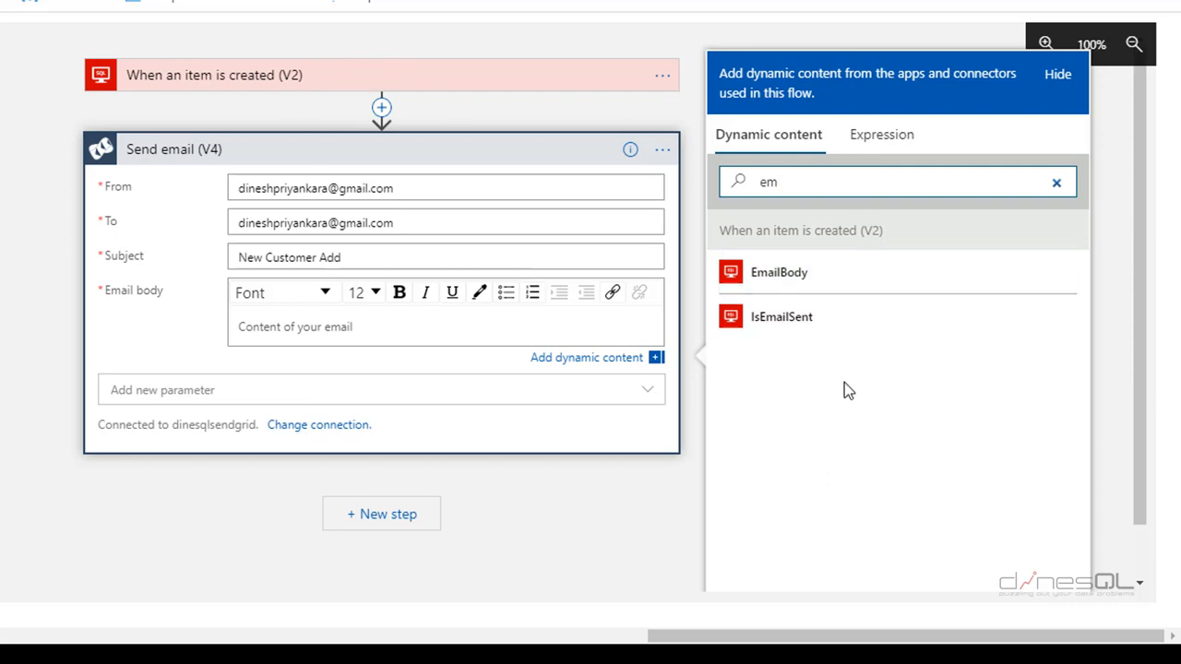
pyautogui.click(793, 287)
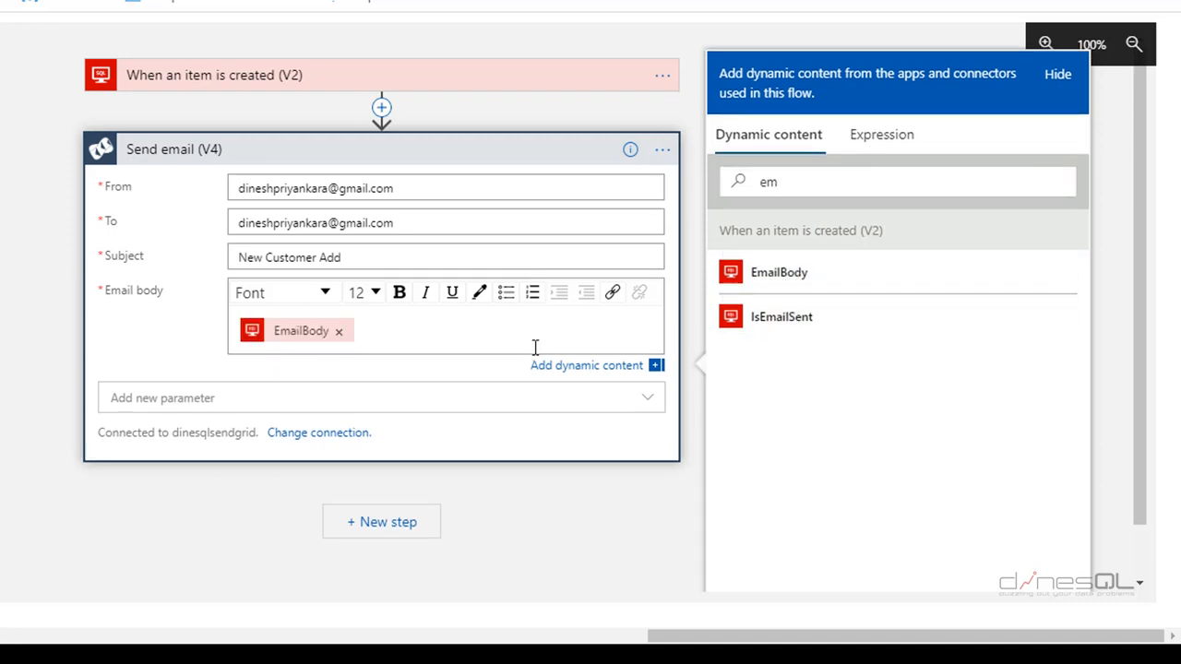
pyautogui.click(656, 367)
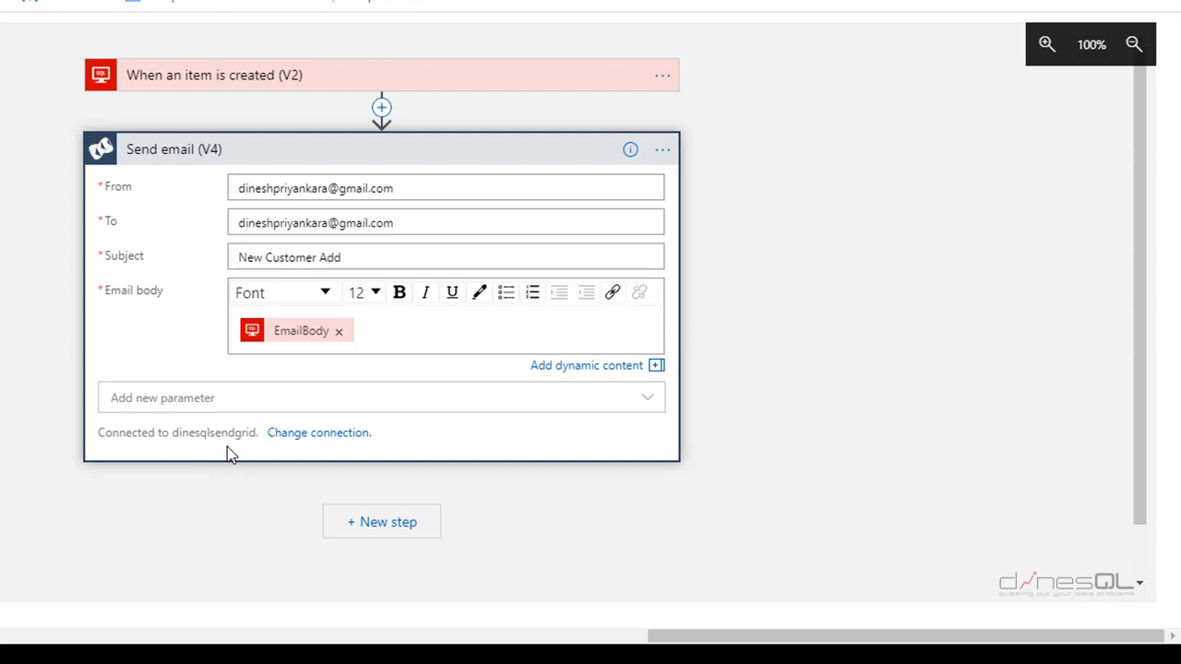
# - Create a new SendGrid connection named dinesqlsendgrid3 using the pasted API key
pyautogui.click(342, 434)
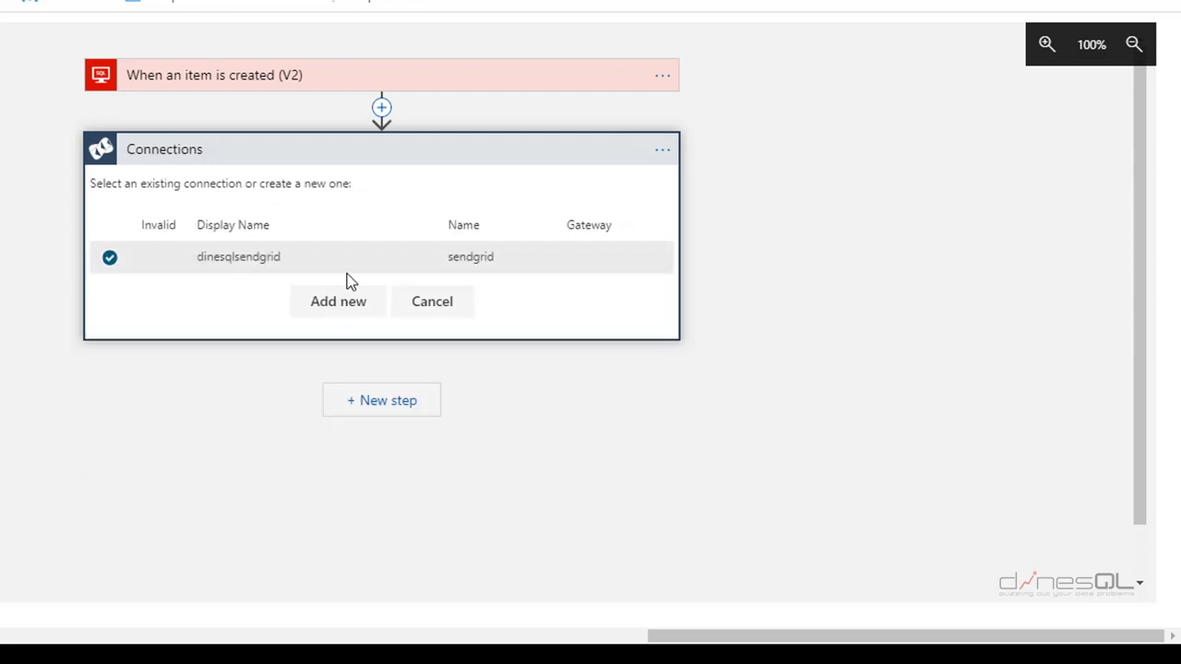
pyautogui.click(351, 304)
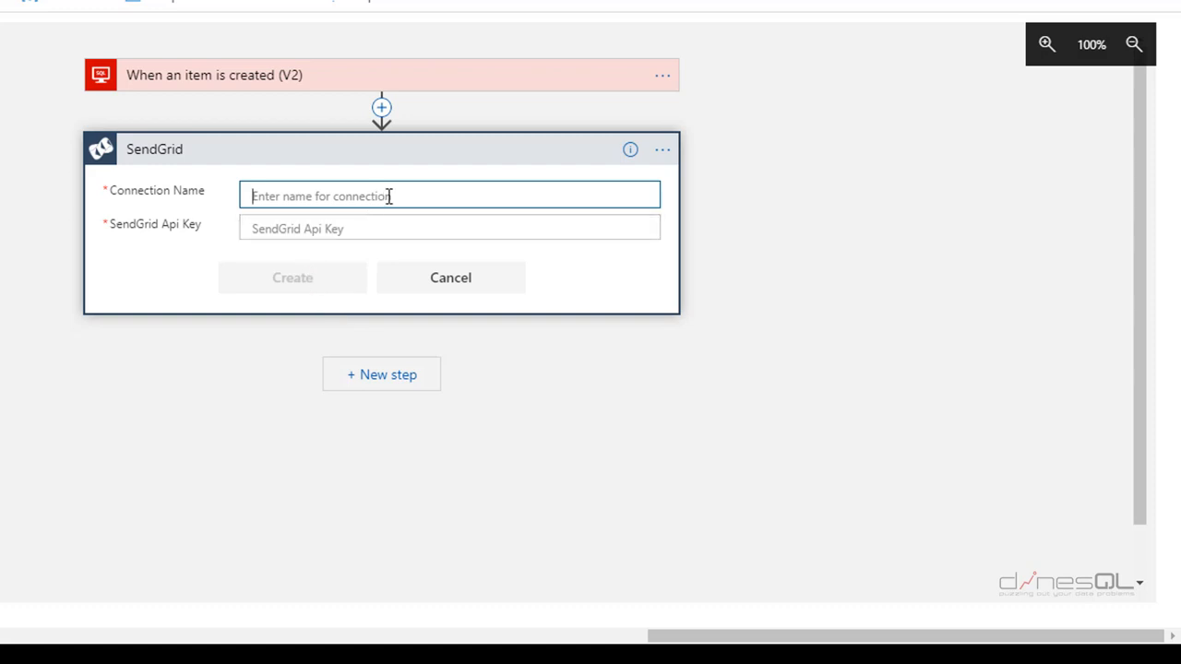
pyautogui.write('dinesqlsendgrid3')
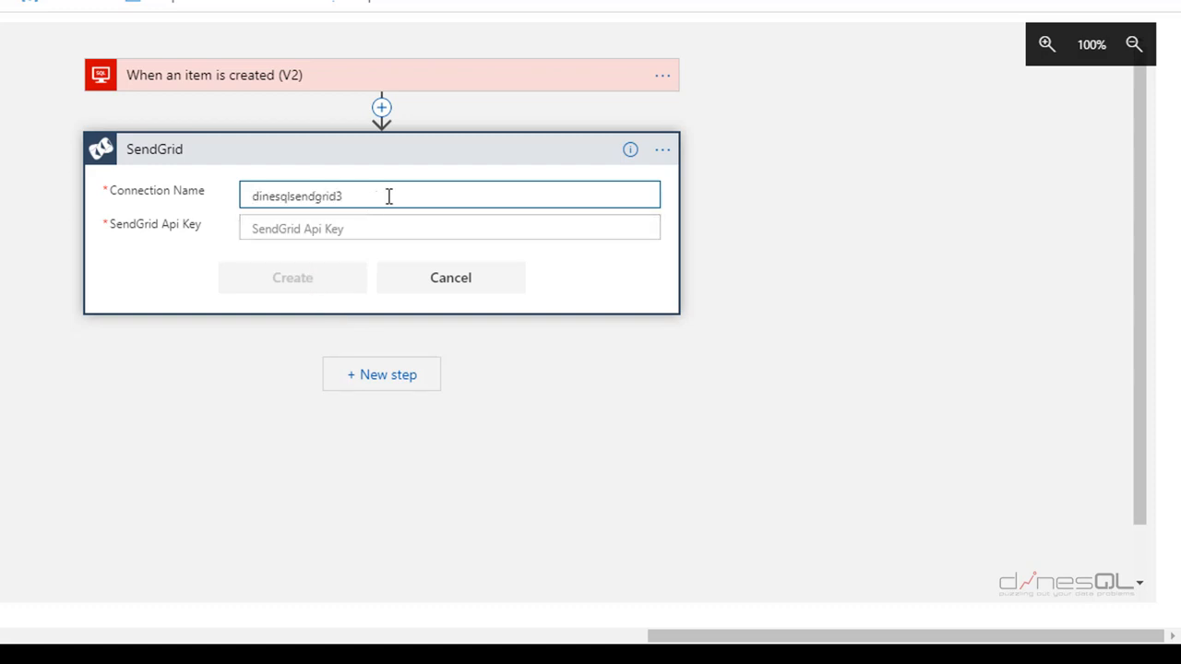
pyautogui.click(384, 218)
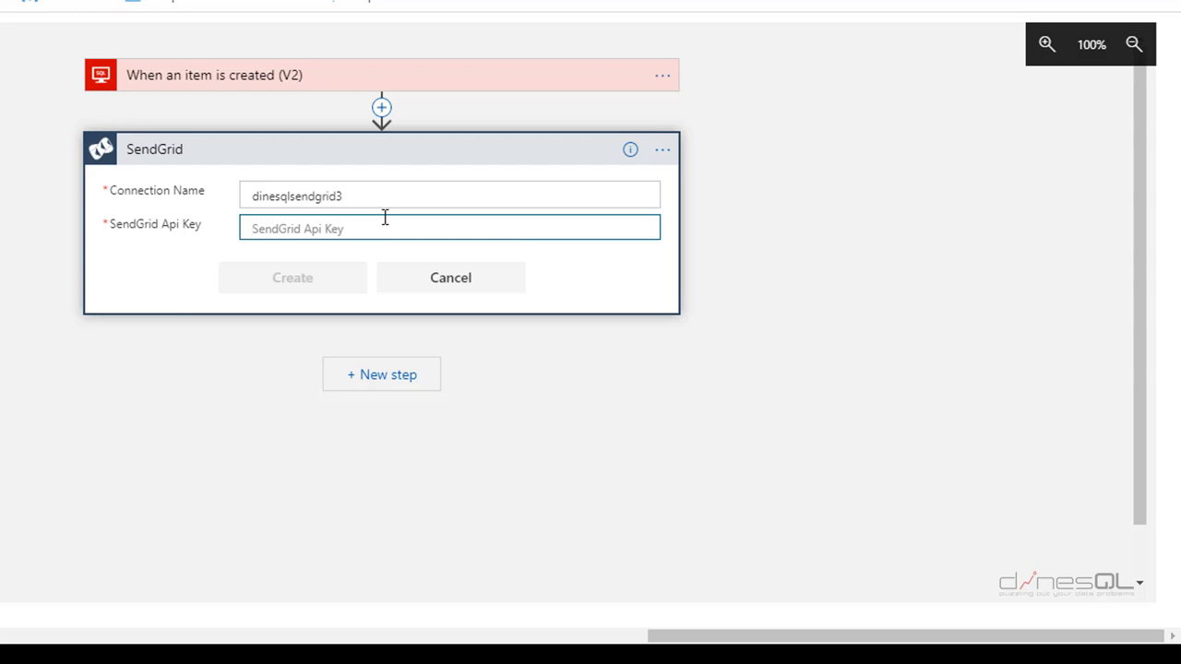
pyautogui.hotkey('ctrl', 'v')
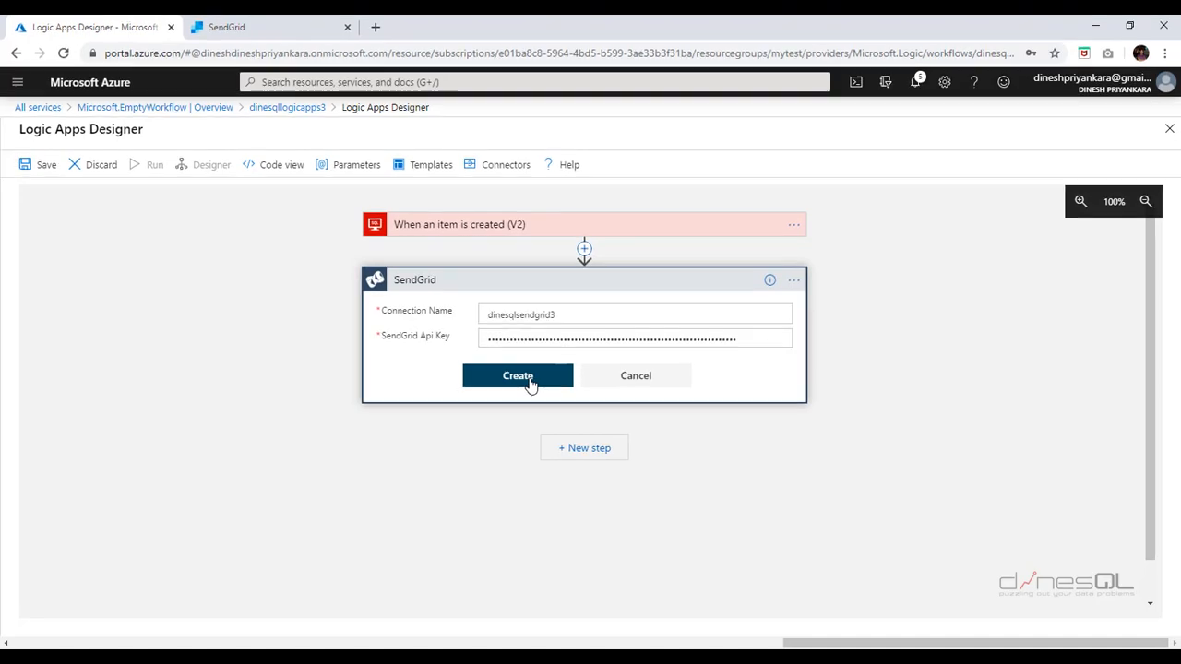
pyautogui.click(317, 292)
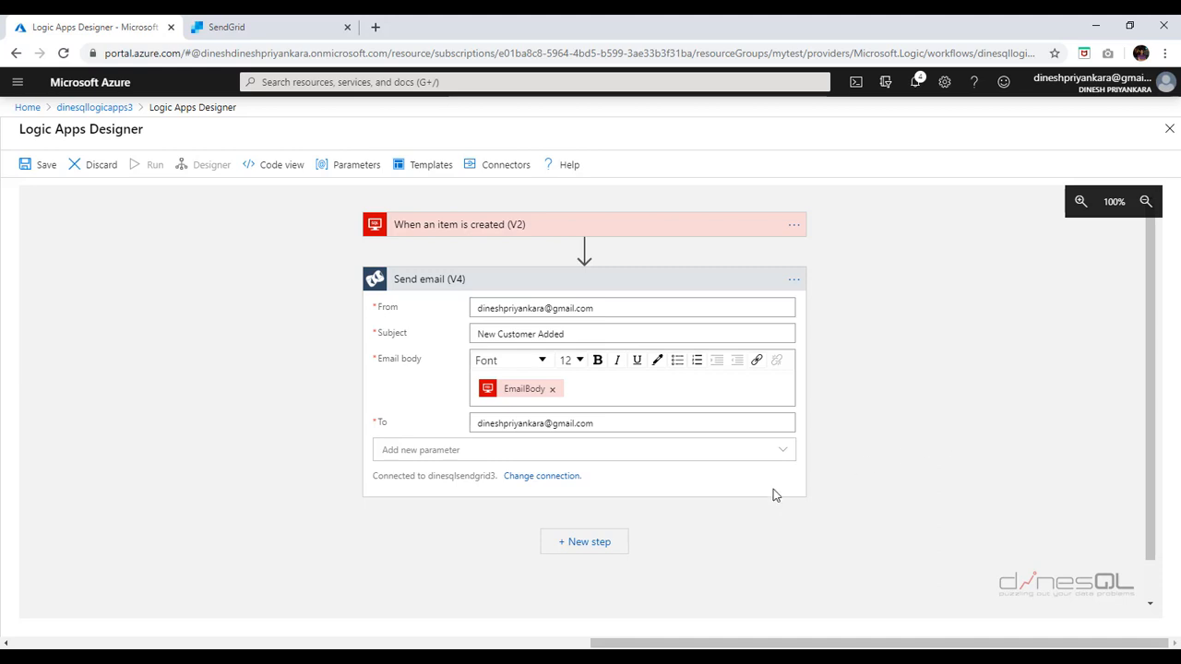
# - Add a SQL Server 'Execute stored procedure (V2)' action after the email step
pyautogui.click(598, 545)
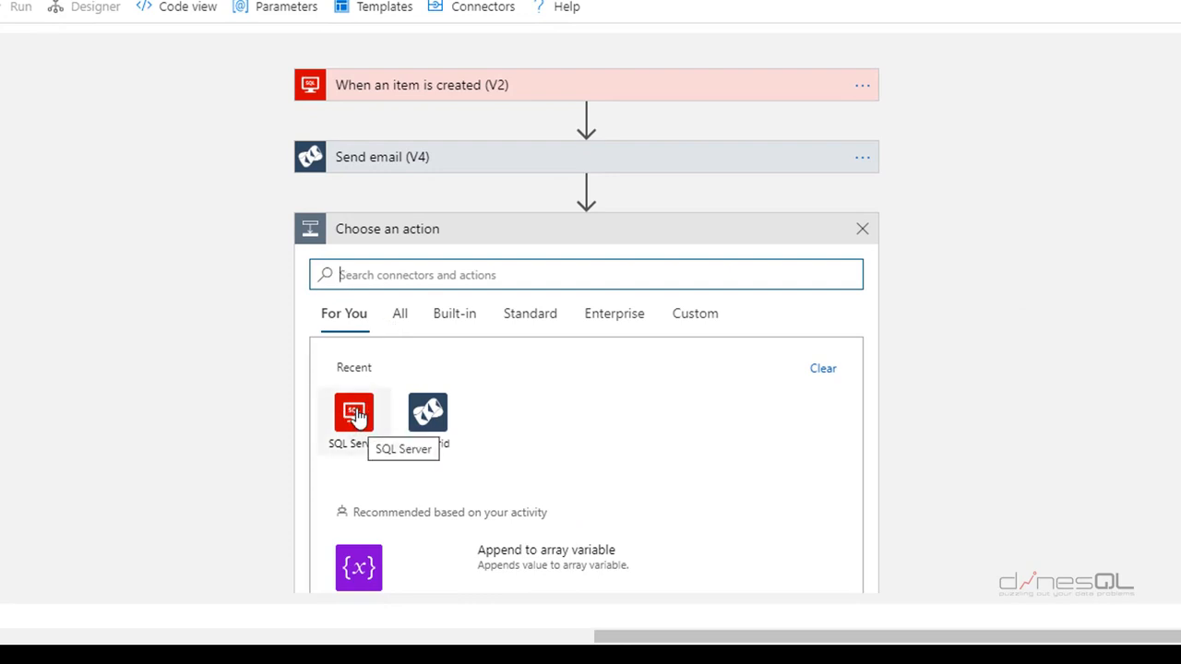
pyautogui.click(356, 417)
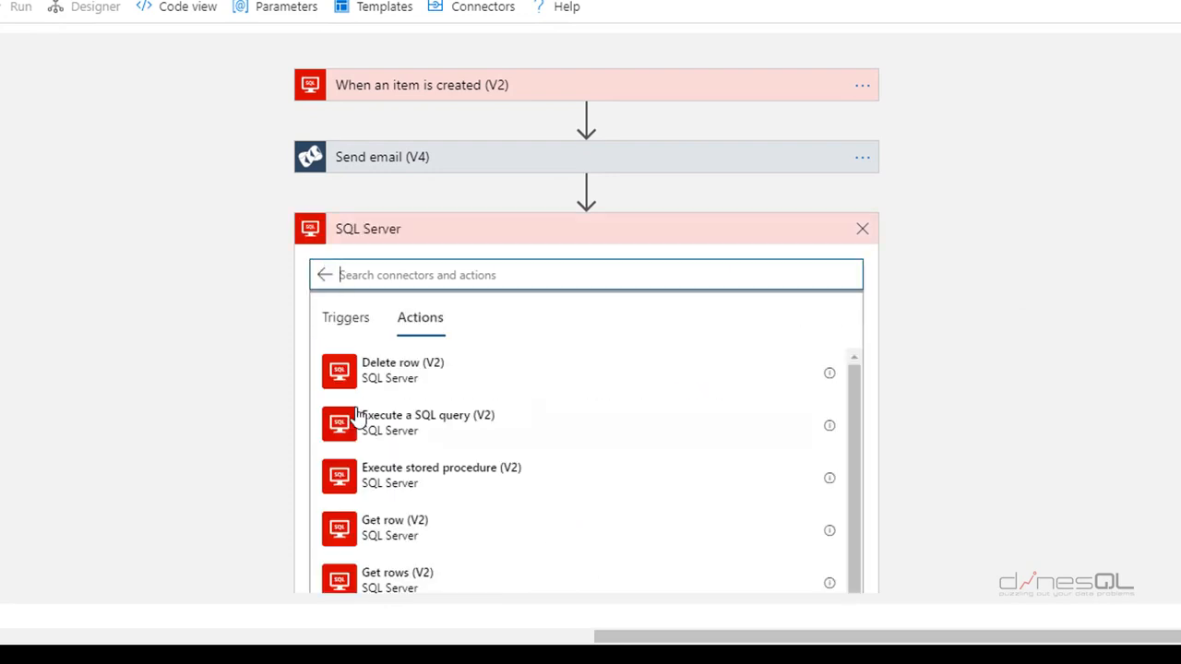
pyautogui.scroll(-3, 1009, 318)
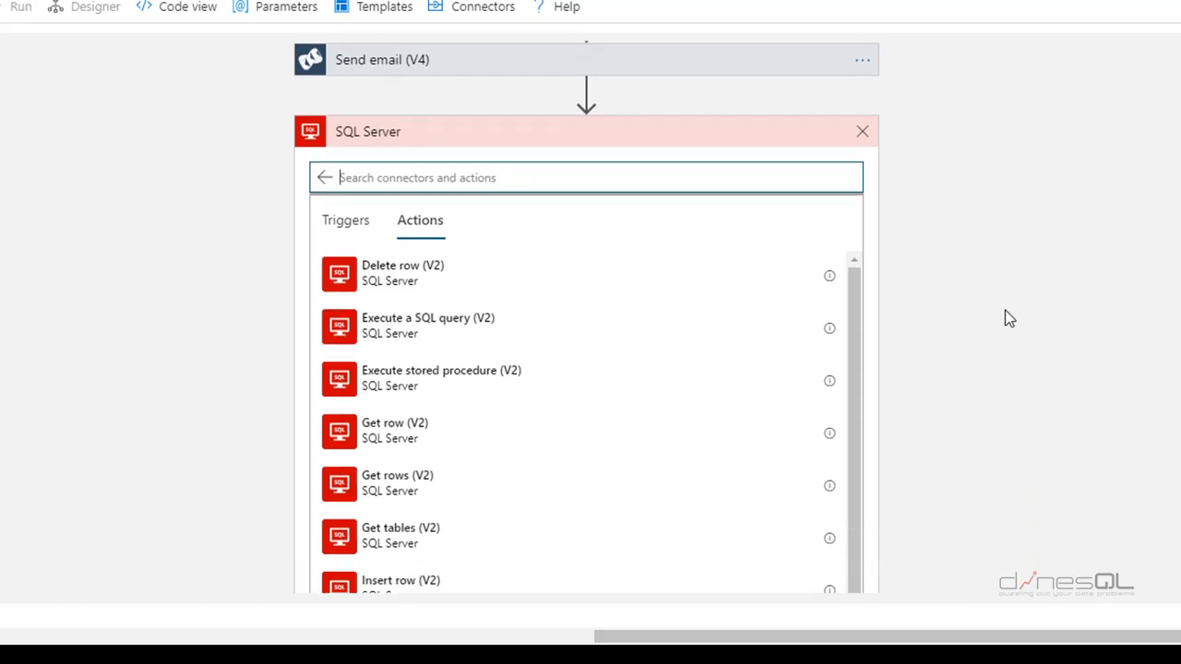
pyautogui.scroll(-2, 1009, 318)
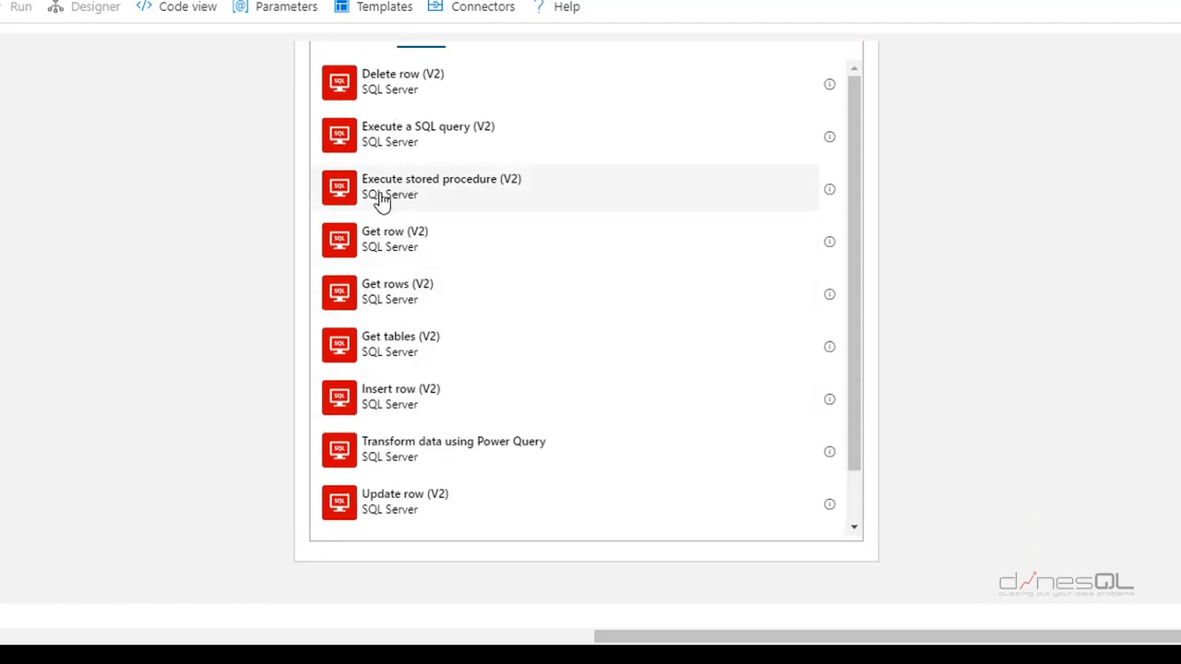
pyautogui.click(457, 199)
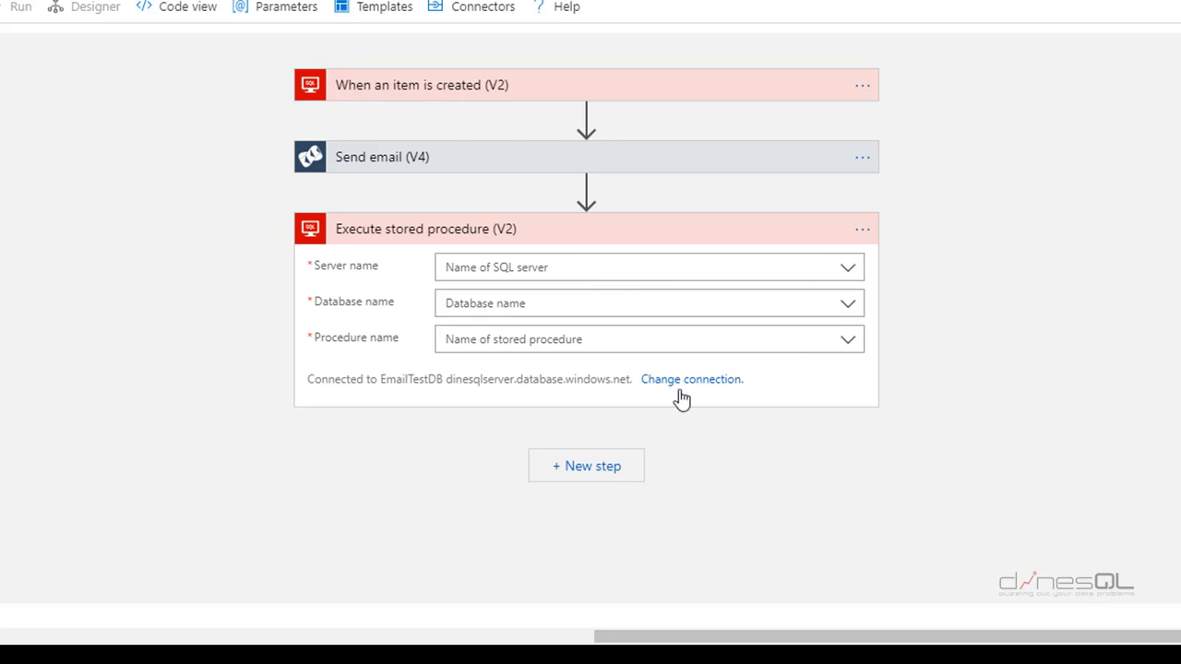
# - Set the stored procedure step's server to the connection's server and database to EmailTestDB
pyautogui.moveTo(628, 379); pyautogui.dragTo(445, 381)
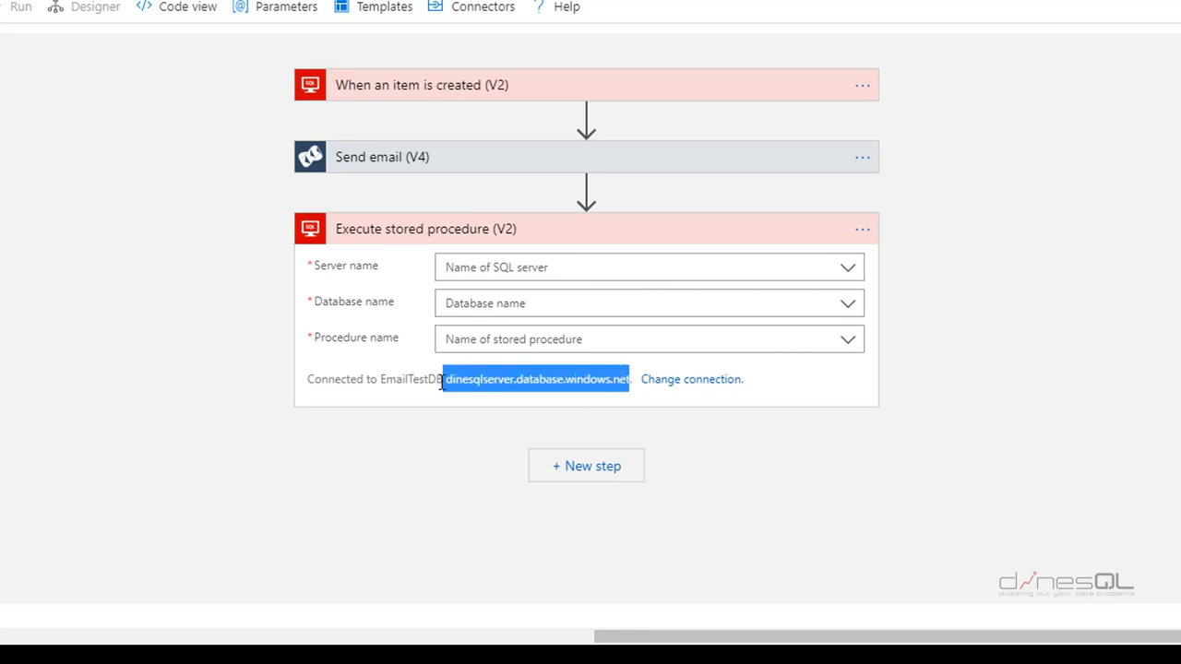
pyautogui.click(853, 271)
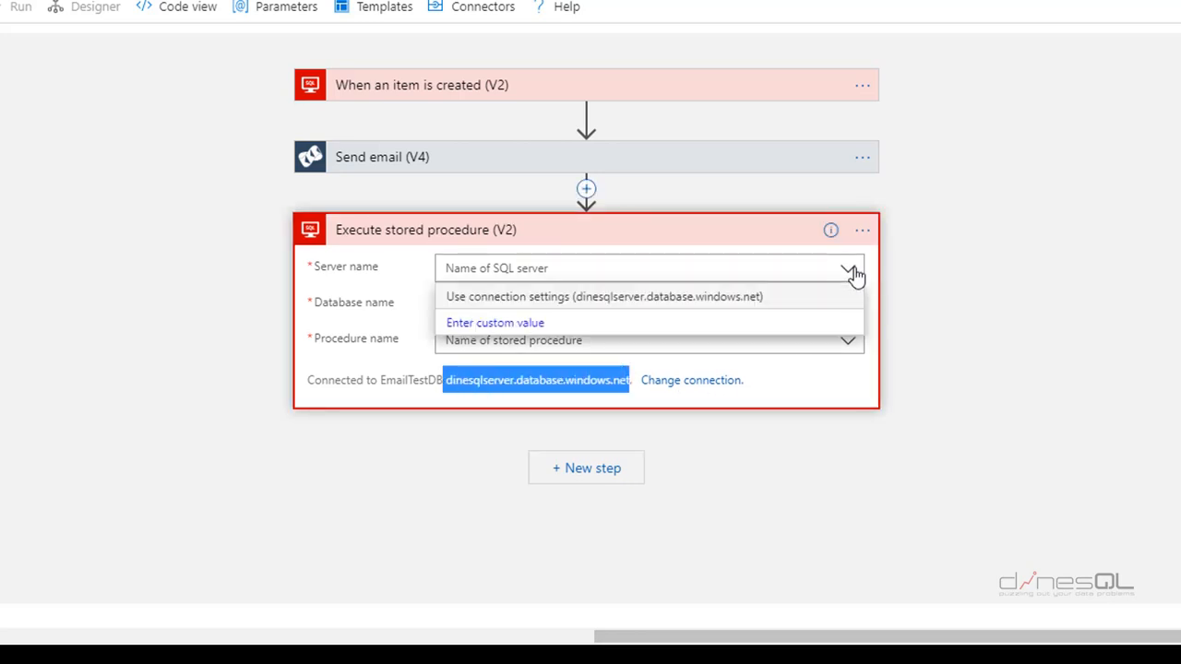
pyautogui.click(792, 301)
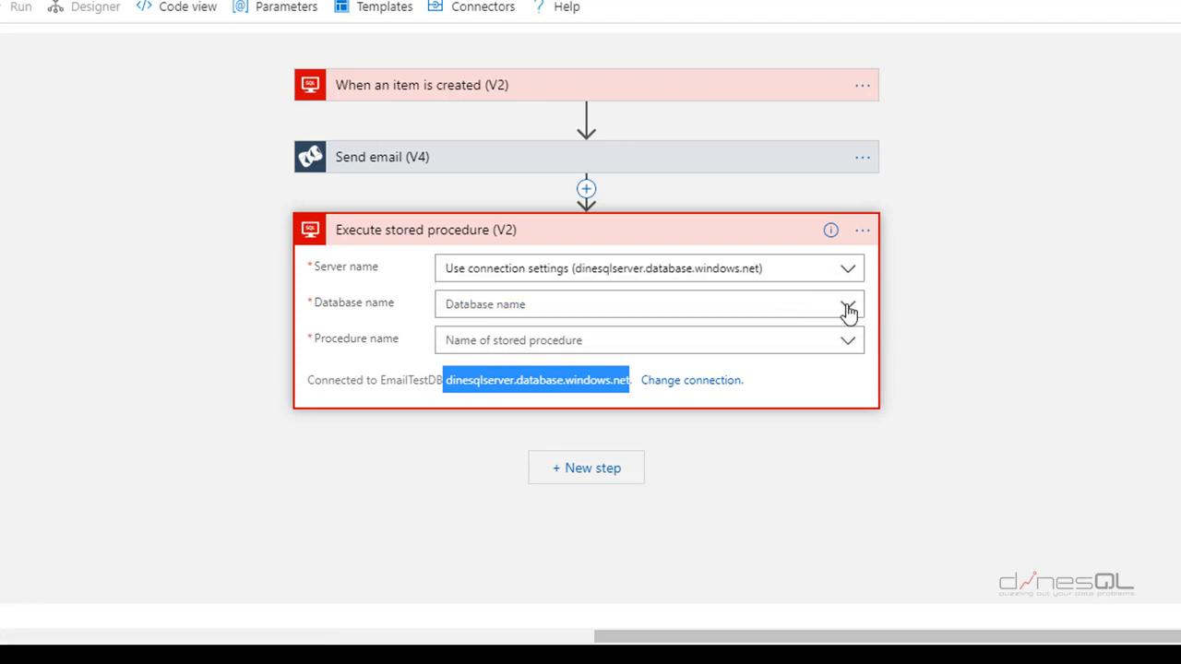
pyautogui.click(848, 310)
pyautogui.click(731, 334)
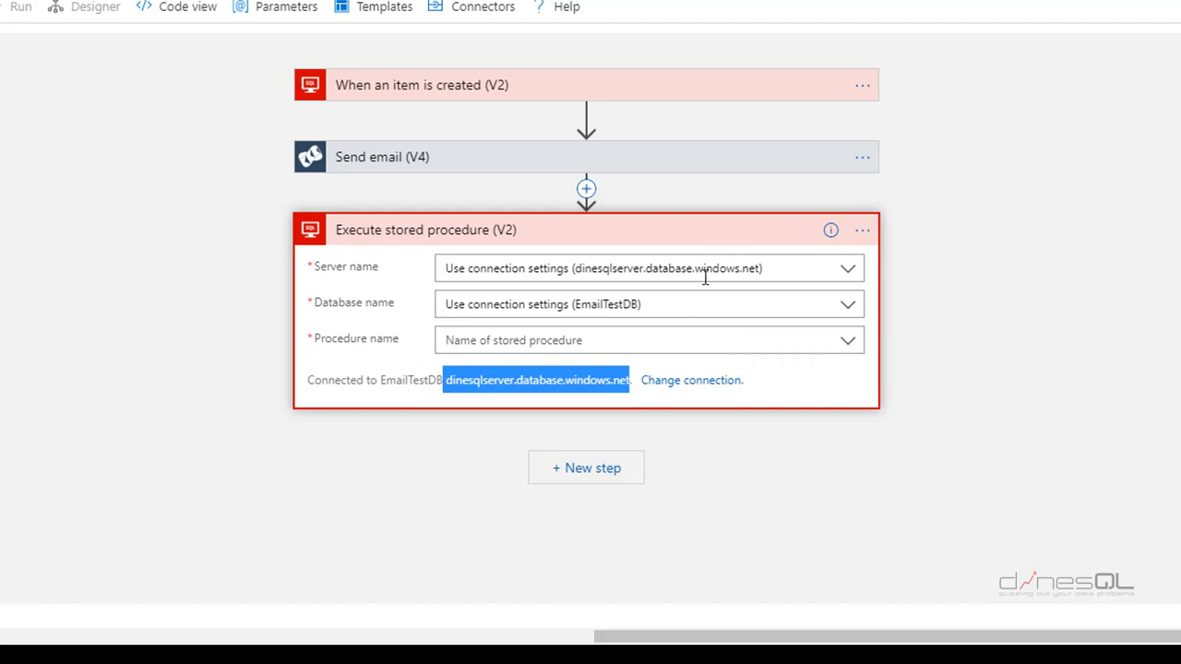
# - Choose [dbo].[UpdateNewCustomerNotification] as the procedure and add its NewCustomerNotificationId parameter
pyautogui.click(849, 343)
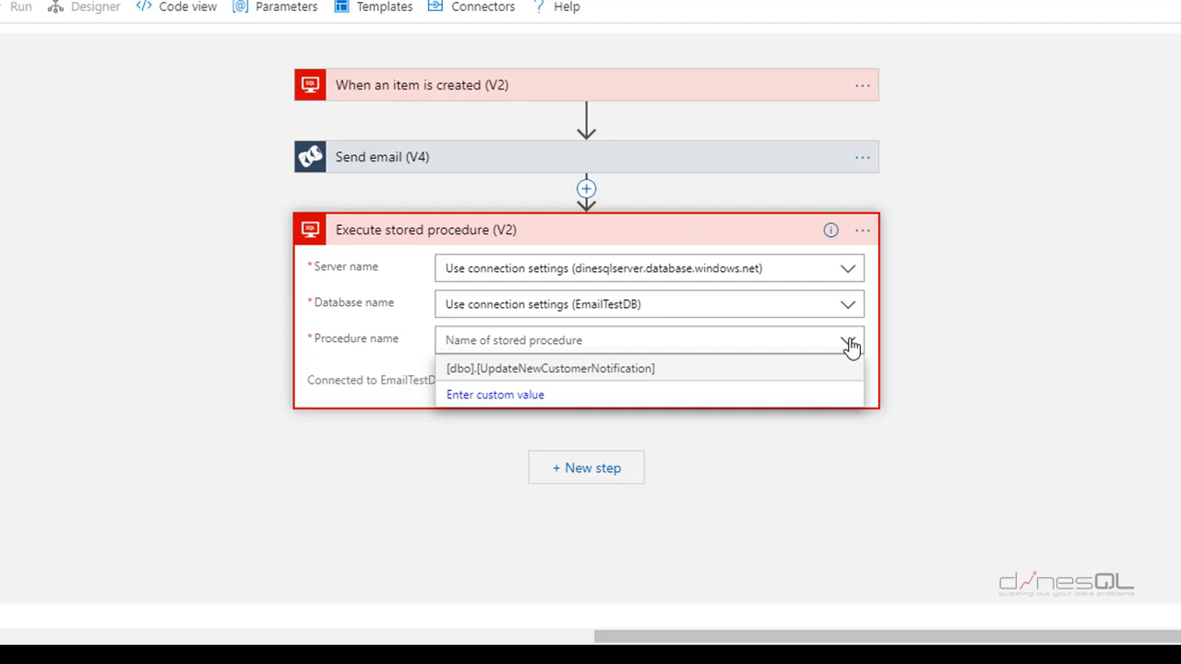
pyautogui.click(711, 371)
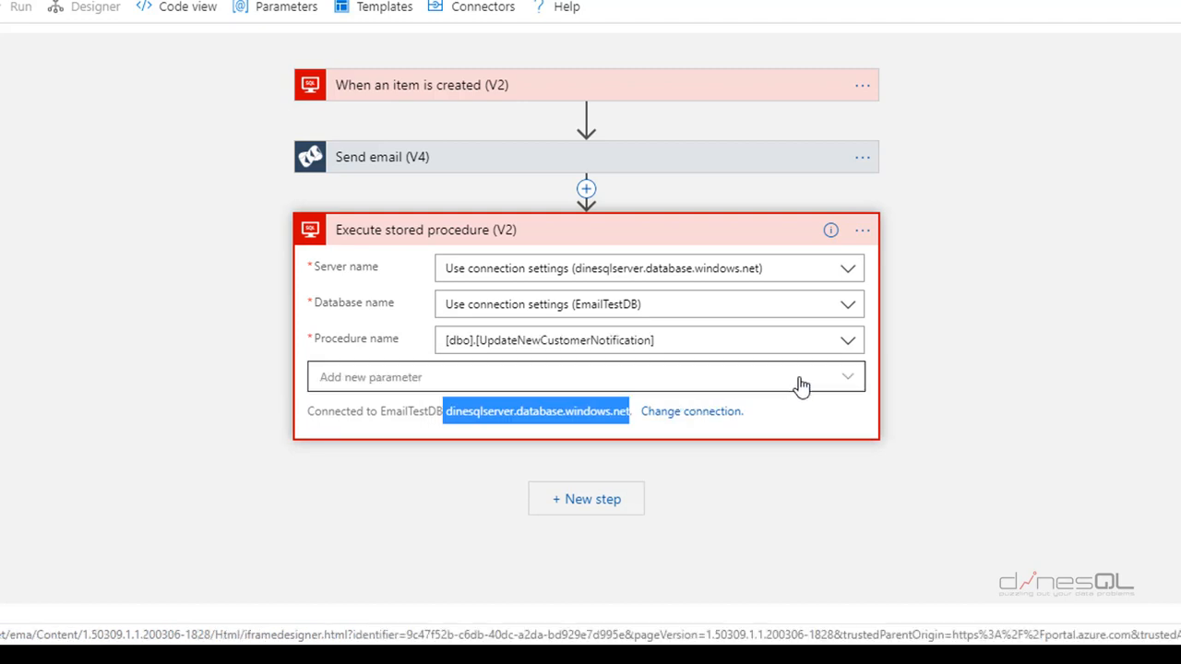
pyautogui.click(854, 381)
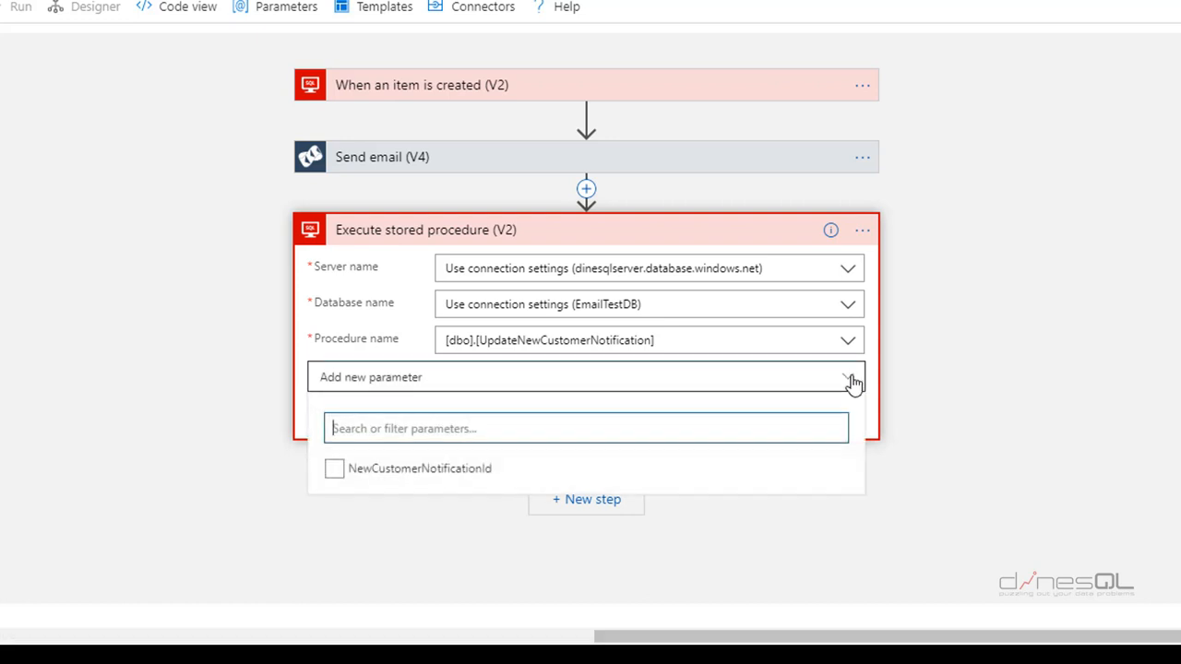
pyautogui.click(408, 476)
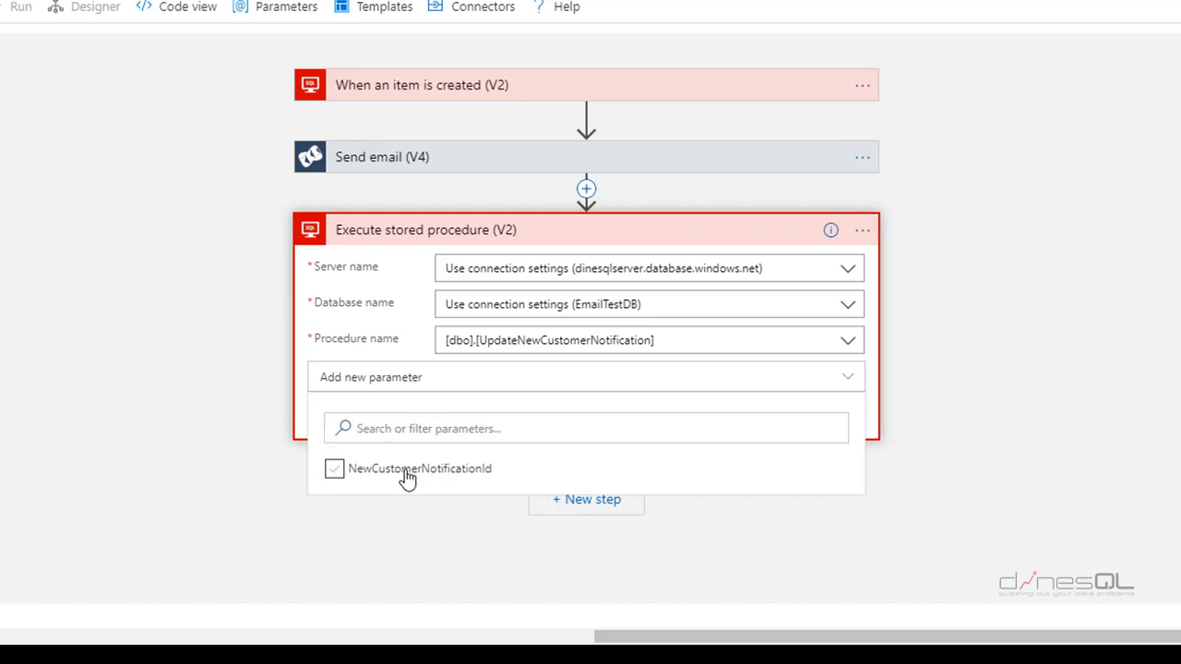
pyautogui.click(873, 400)
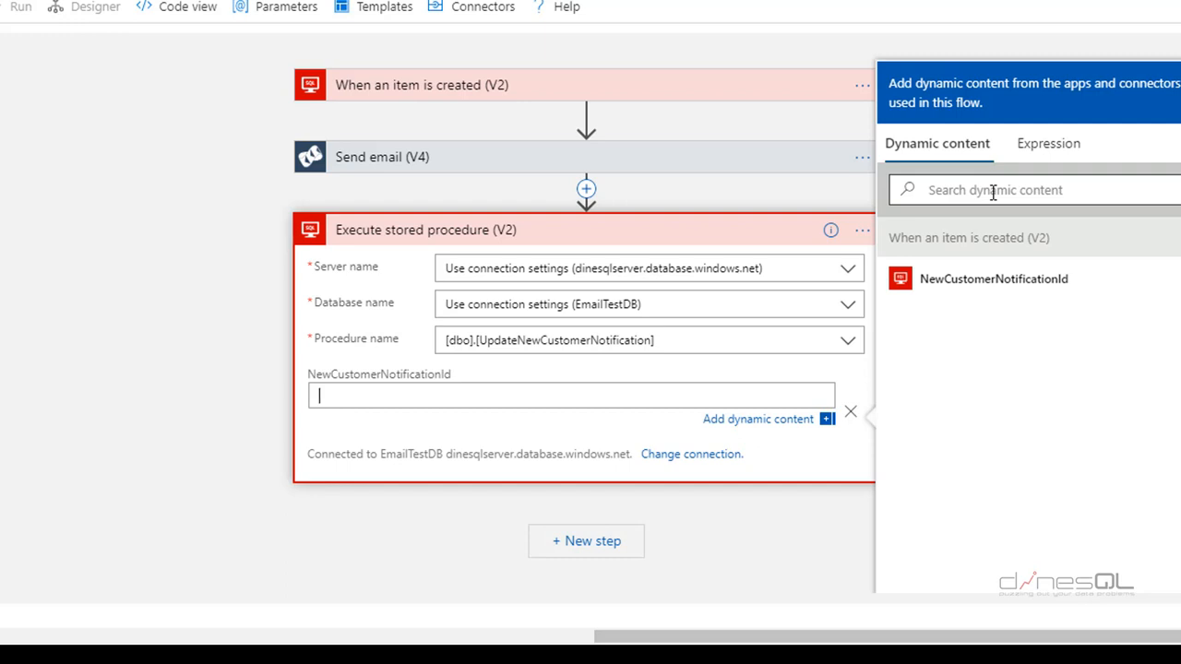
# - Map NewCustomerNotificationId to the trigger's dynamic value, then run the logic app
pyautogui.click(1021, 288)
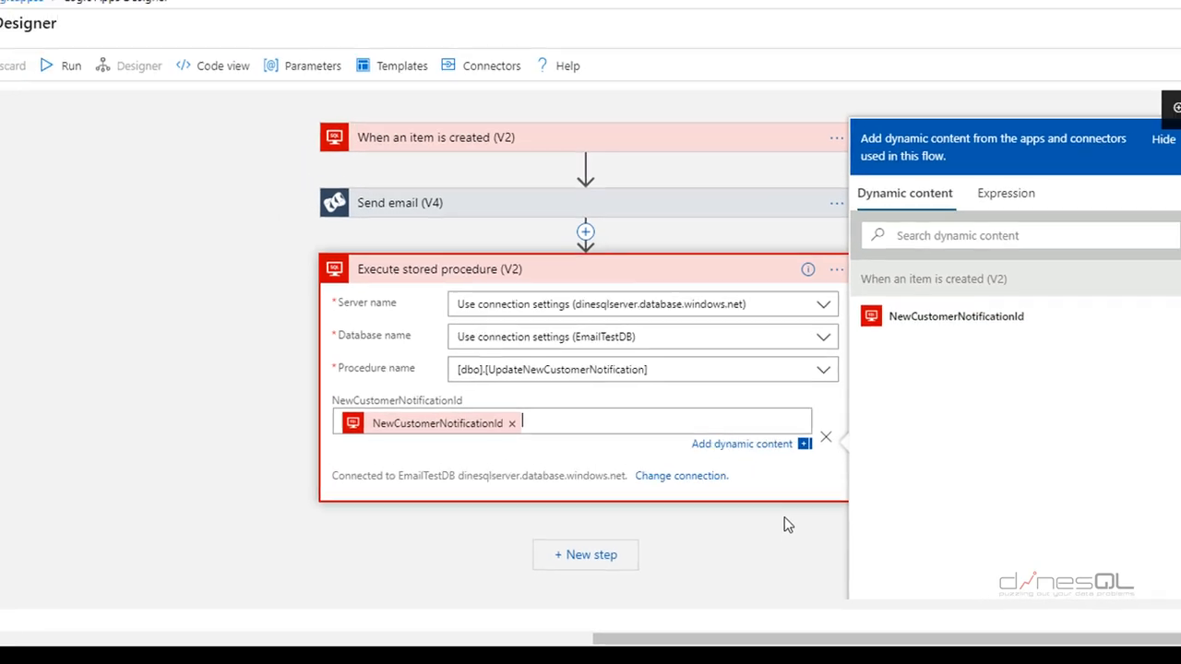
pyautogui.click(803, 511)
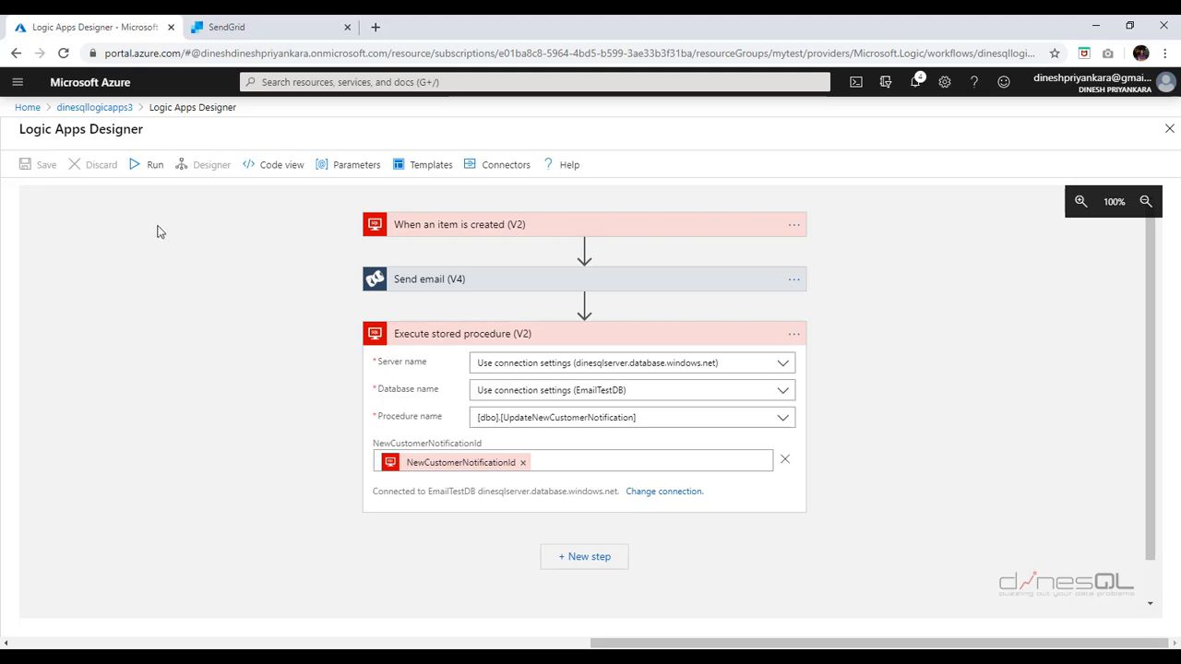
pyautogui.click(150, 173)
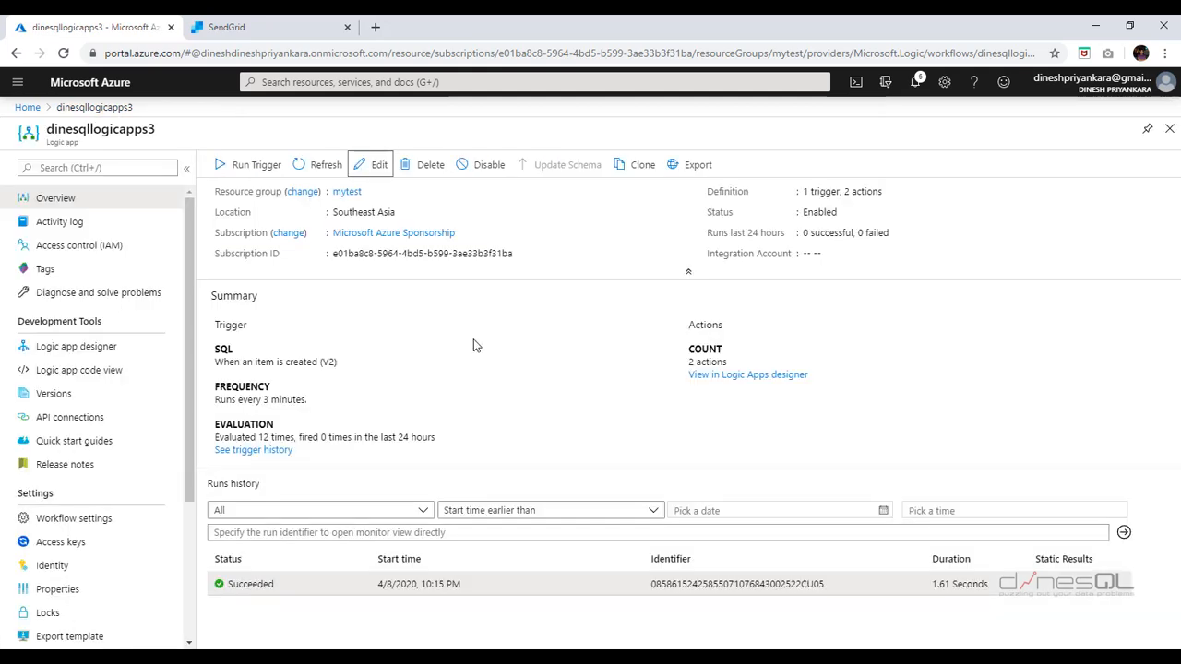
# - Review the item-created trigger summary, action count and trigger history of skipped checks
pyautogui.moveTo(343, 364); pyautogui.dragTo(209, 368)
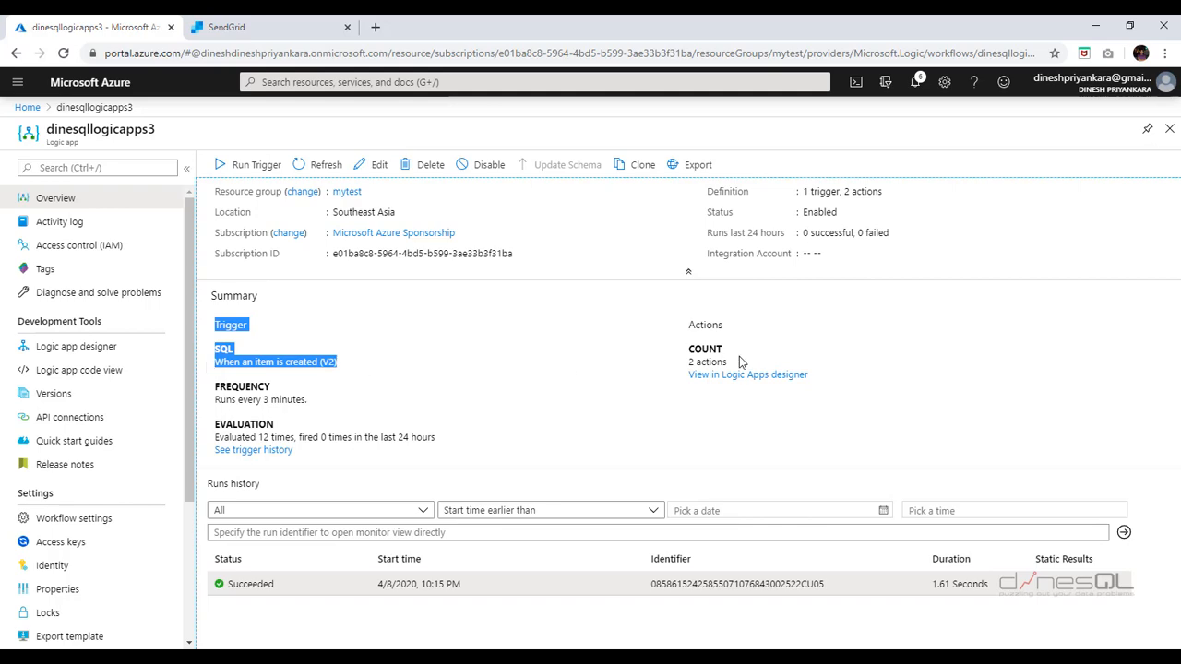
pyautogui.moveTo(725, 350); pyautogui.dragTo(697, 351)
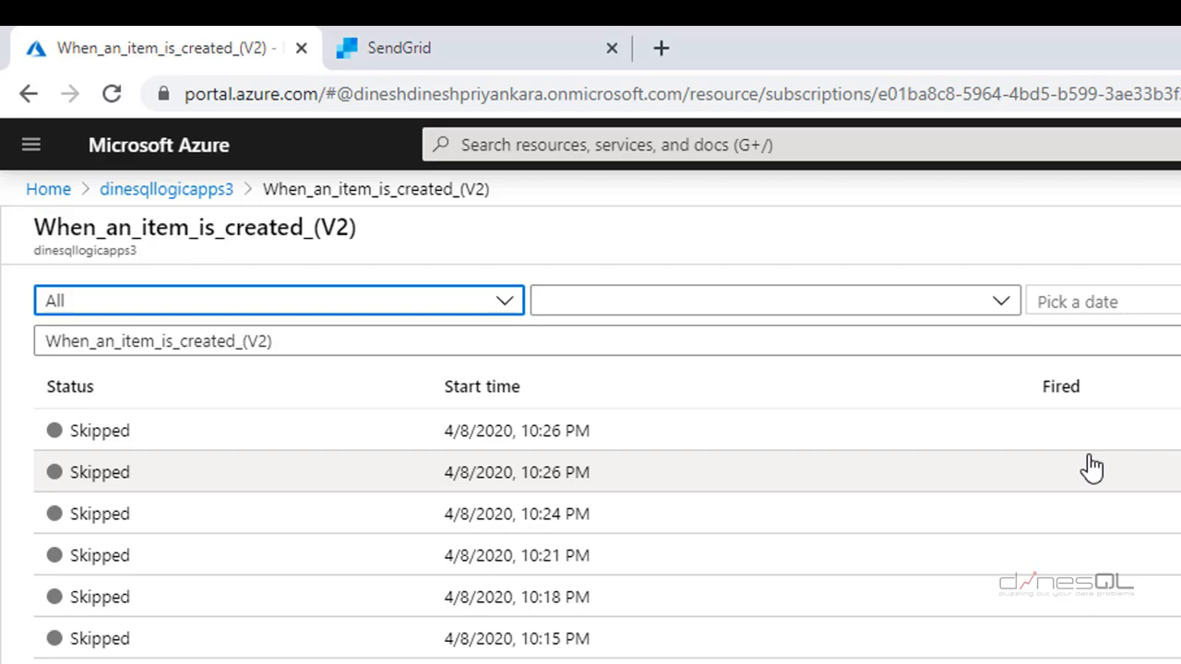
pyautogui.hotkey('alt', 'Left')
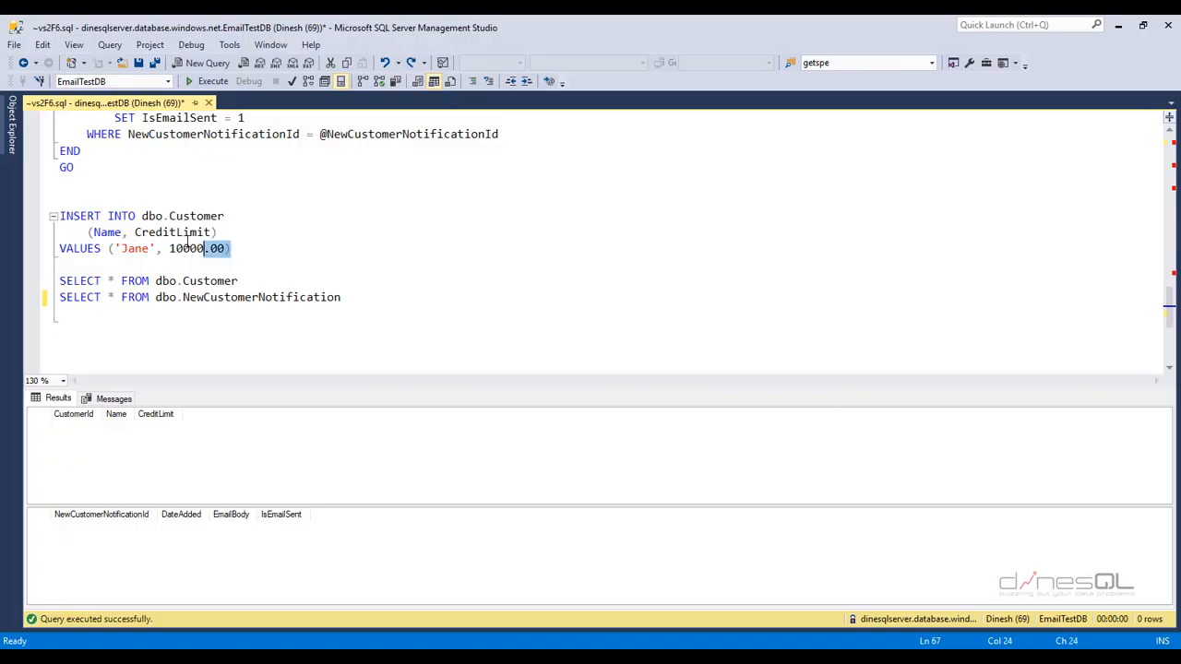
# - Insert a new customer, then query NewCustomerNotification to confirm row 2 with IsEmailSent 0
pyautogui.moveTo(188, 238); pyautogui.dragTo(37, 217)
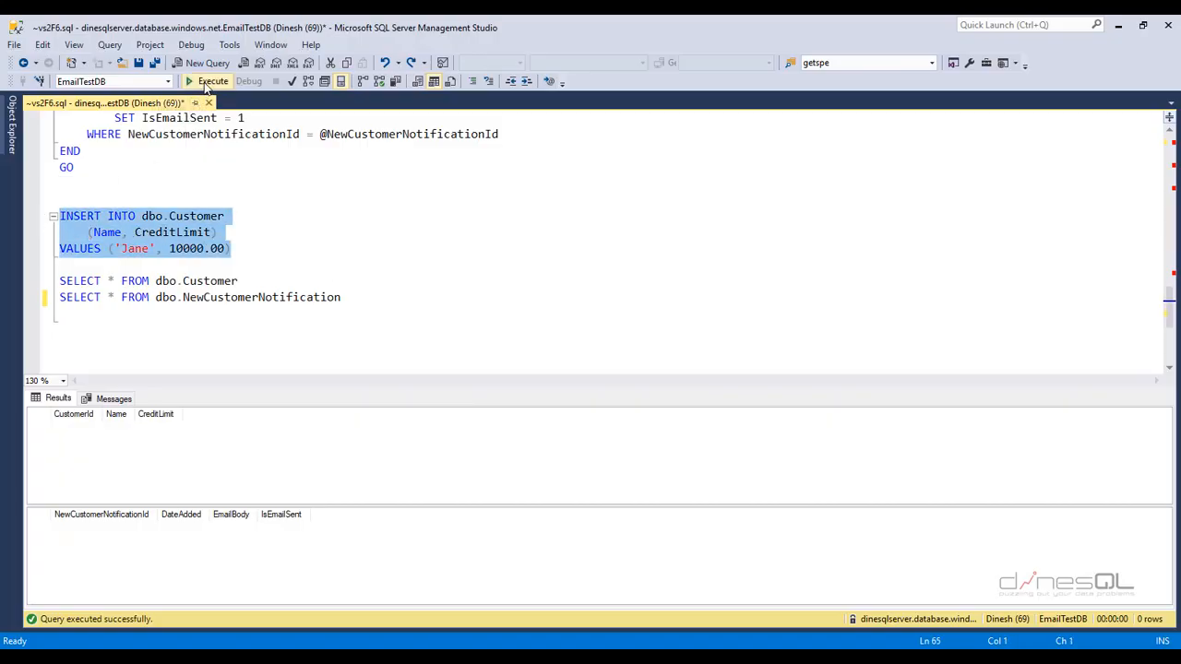
pyautogui.click(207, 81)
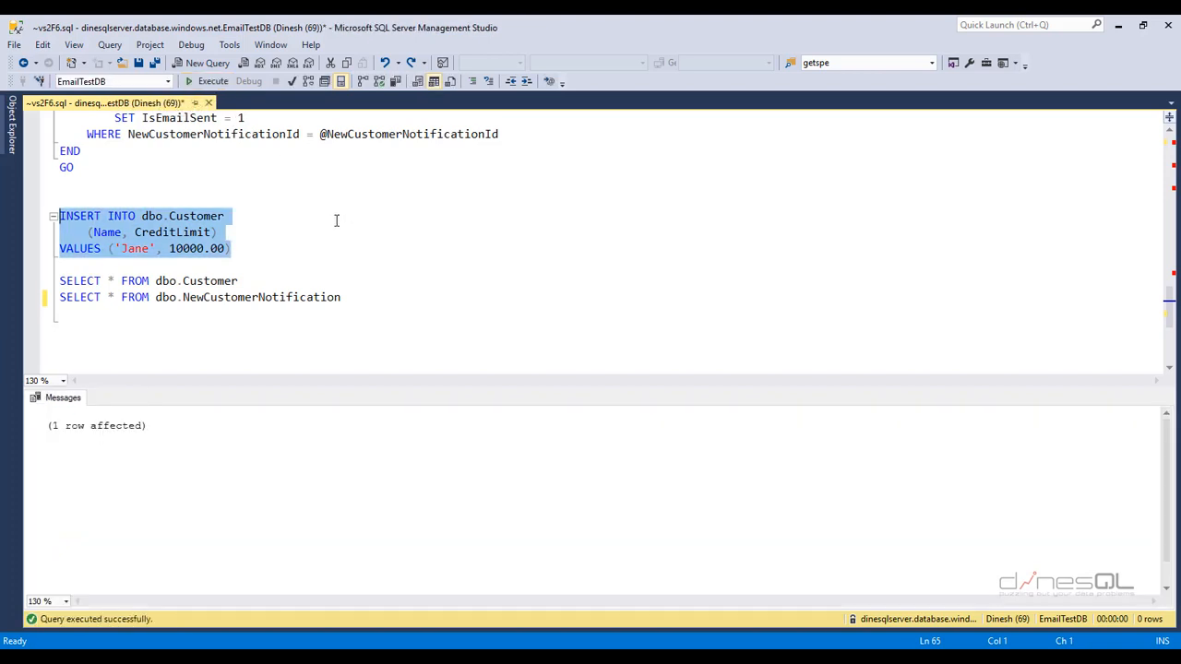
pyautogui.moveTo(270, 283); pyautogui.dragTo(34, 289)
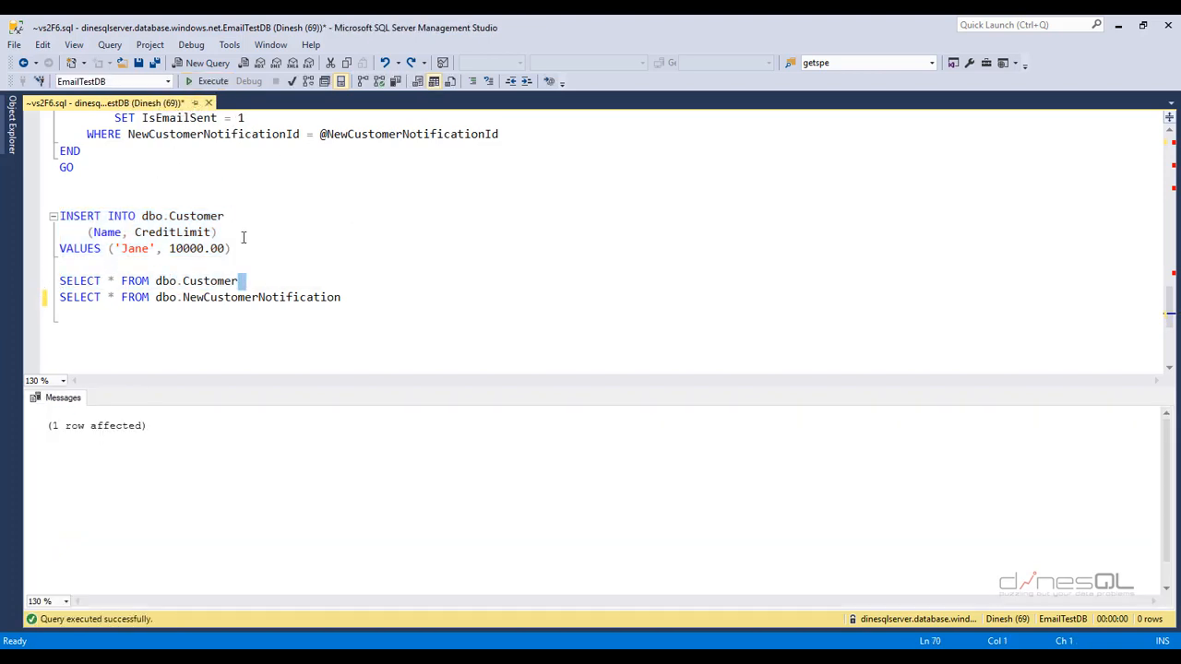
pyautogui.moveTo(245, 280); pyautogui.dragTo(58, 280)
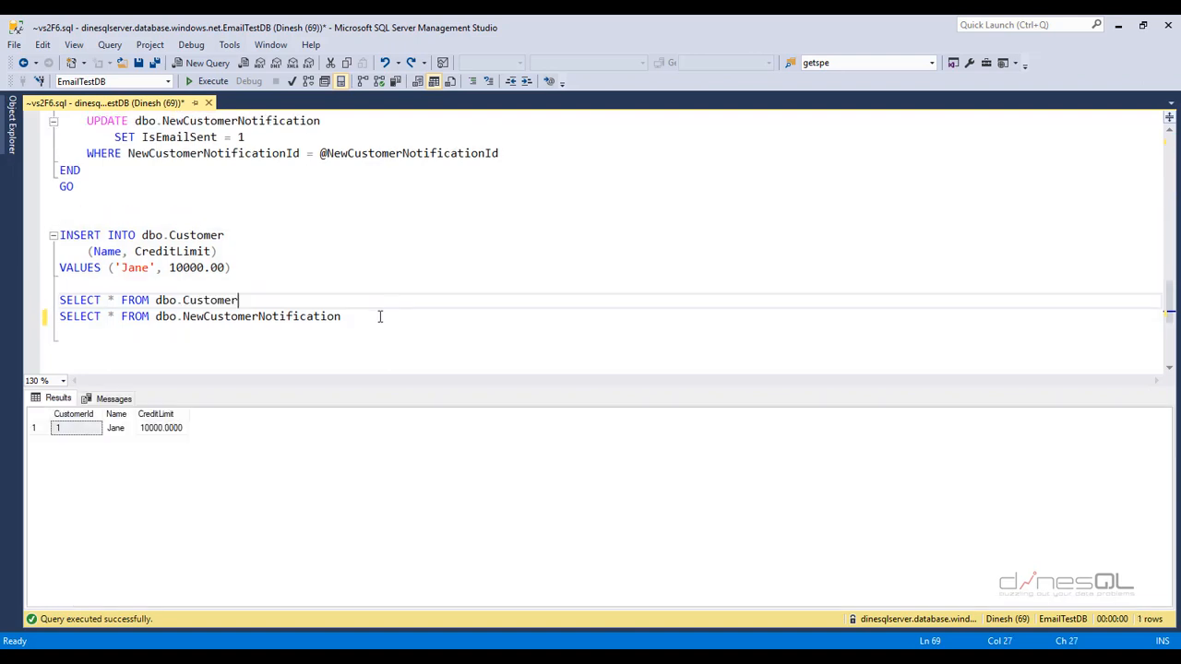
pyautogui.moveTo(379, 317); pyautogui.dragTo(55, 318)
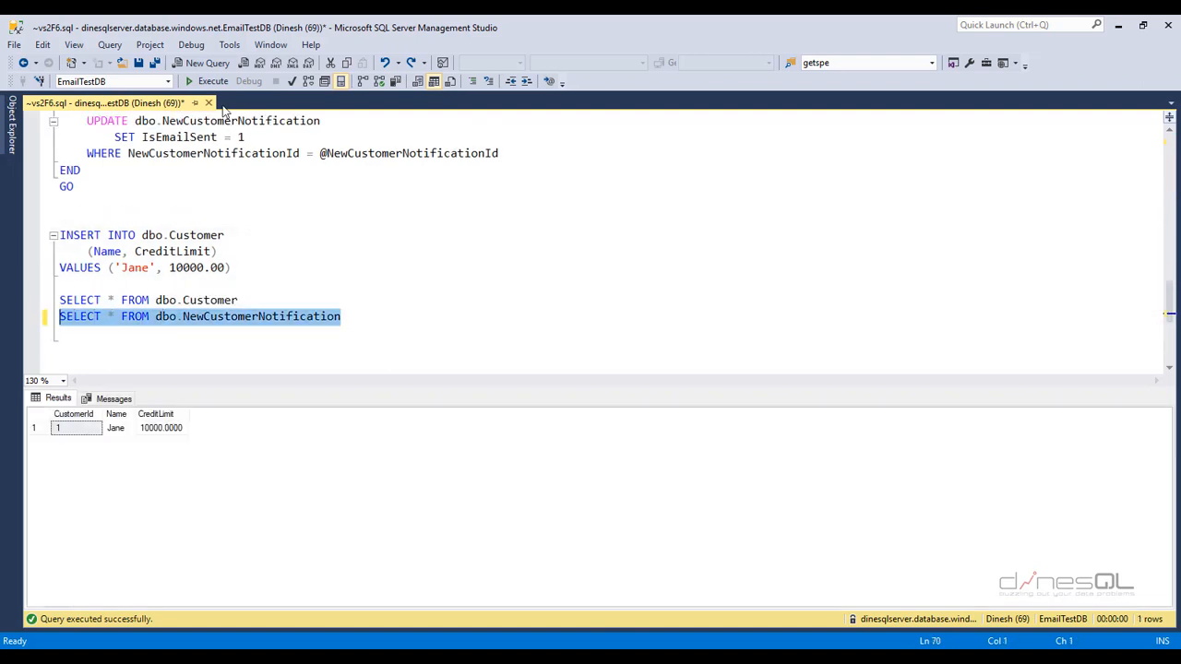
pyautogui.click(213, 81)
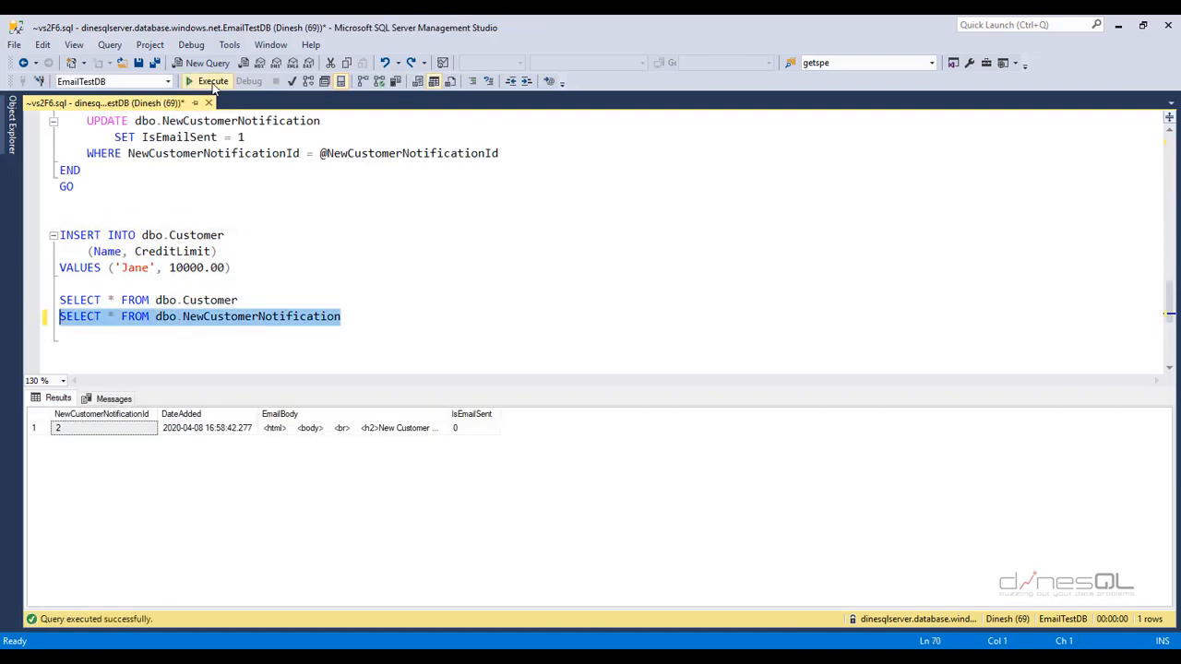
pyautogui.click(407, 430)
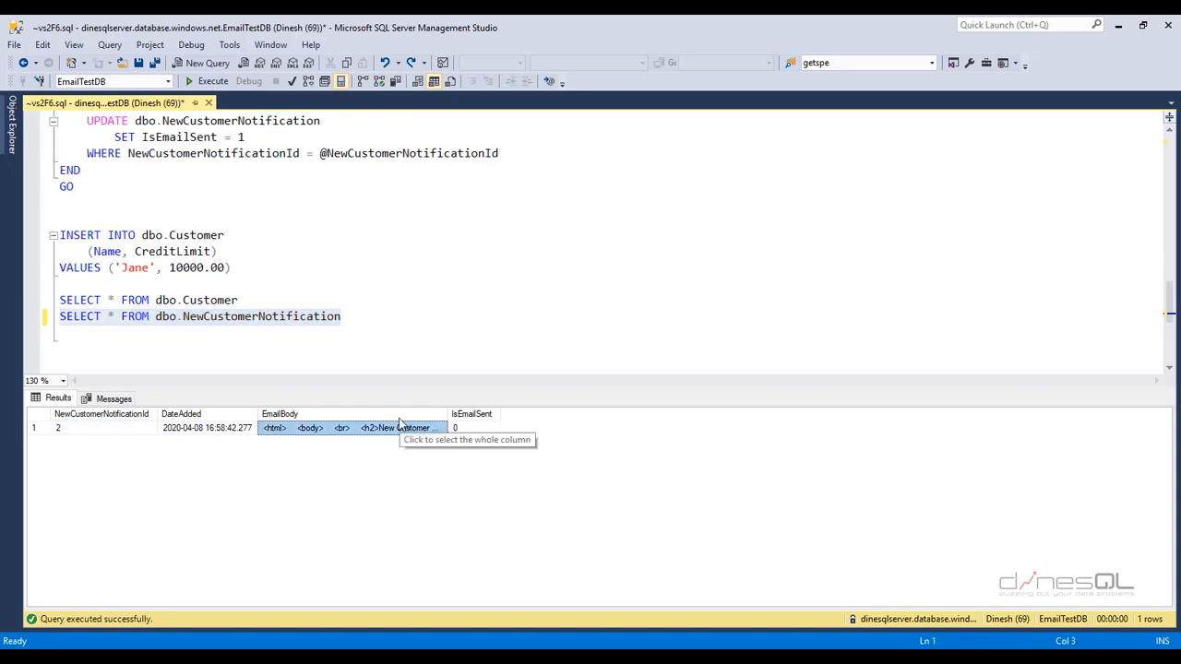
pyautogui.click(480, 431)
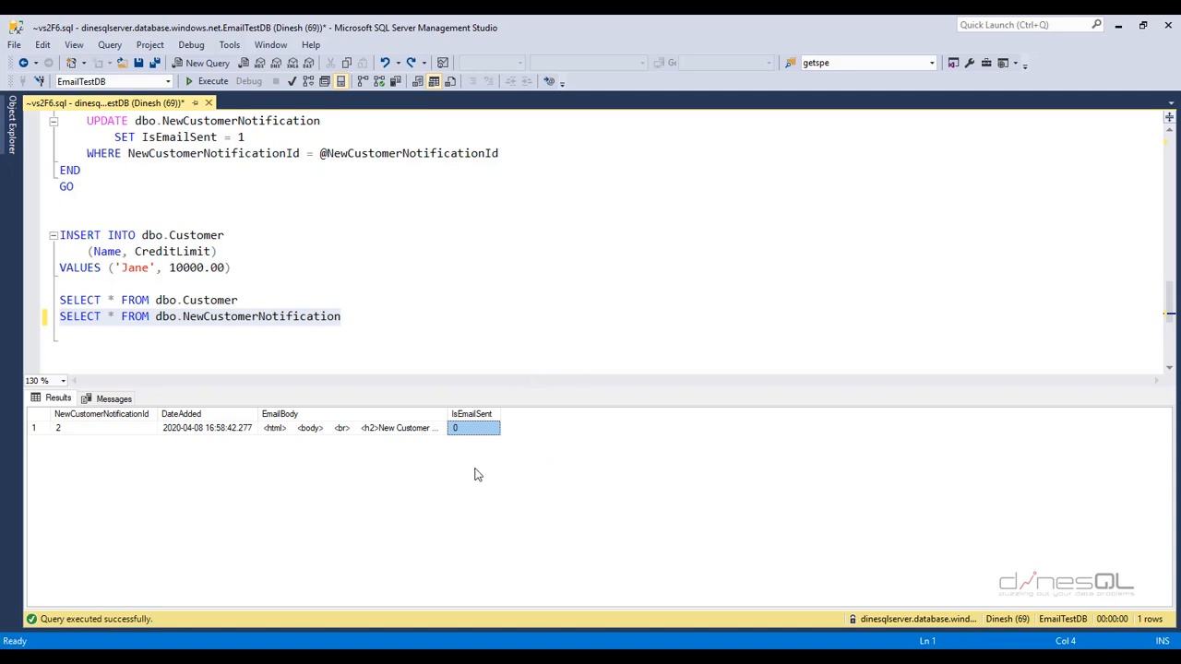
# - Open the New Customer Added email in Gmail in its own maximized window
pyautogui.click(487, 321)
pyautogui.hotkey('alt', 'Tab')
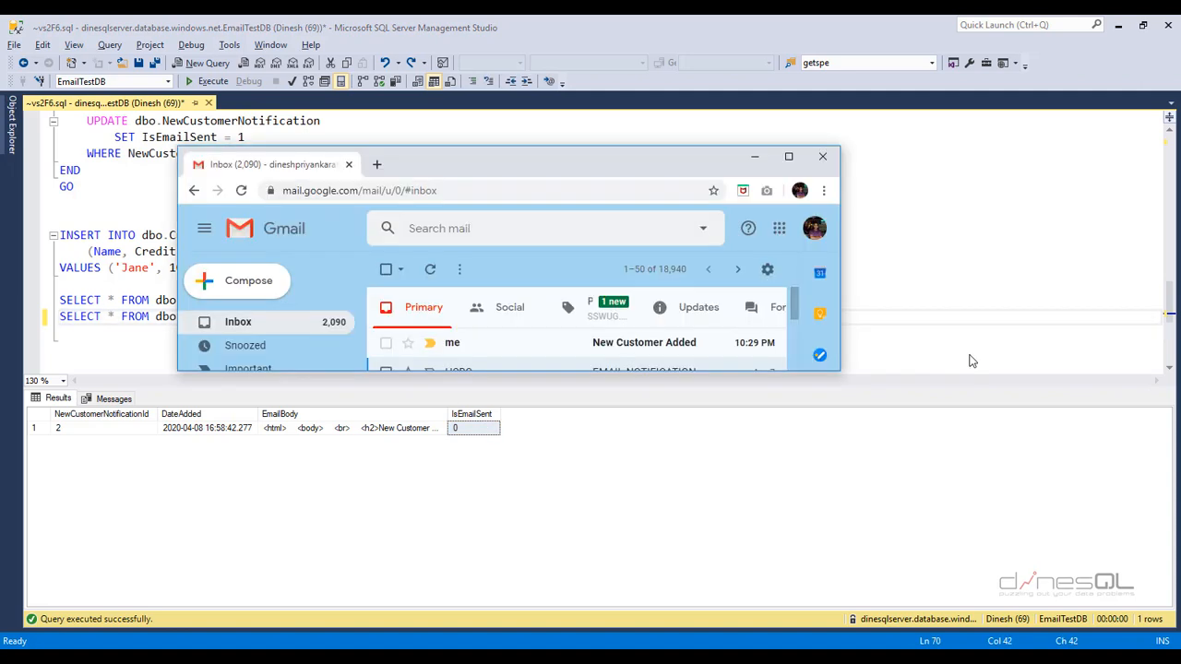
pyautogui.click(612, 350)
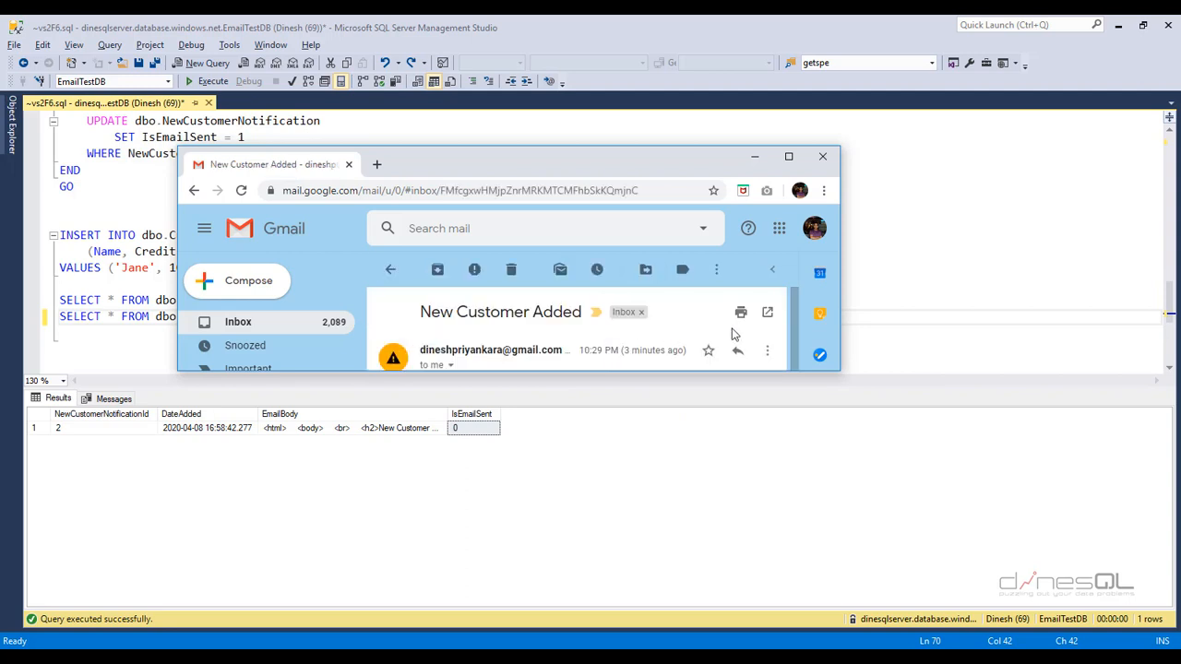
pyautogui.click(768, 314)
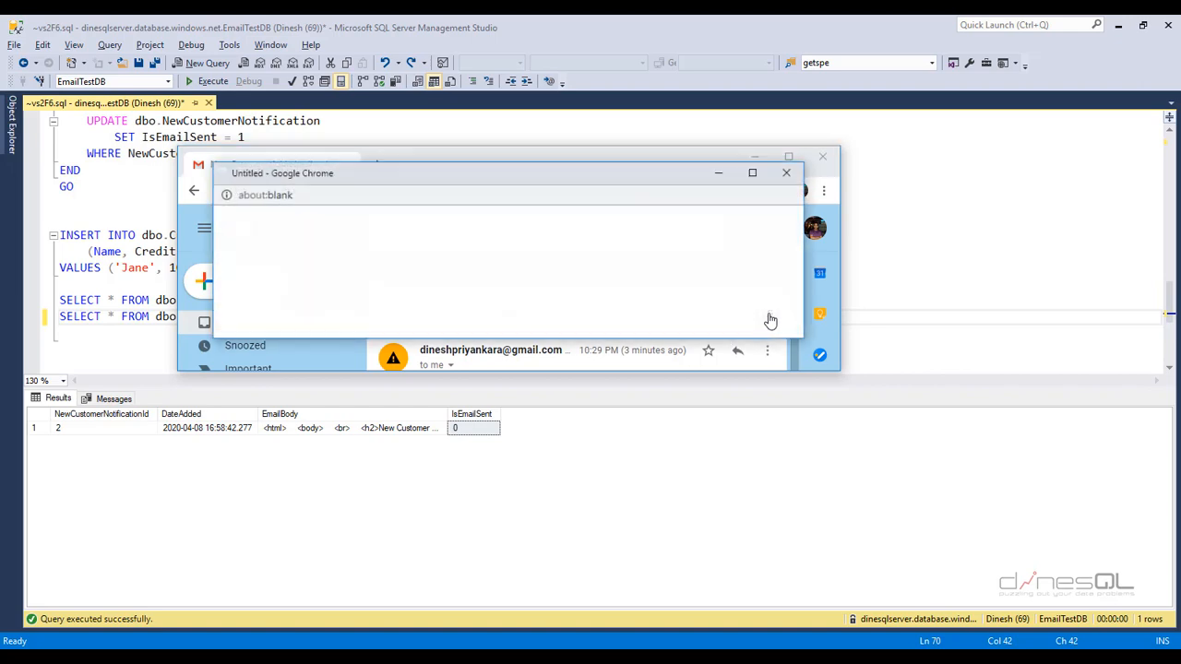
pyautogui.click(752, 175)
# - Mark the email as looks safe and highlight the new customer's name in the body
pyautogui.click(371, 284)
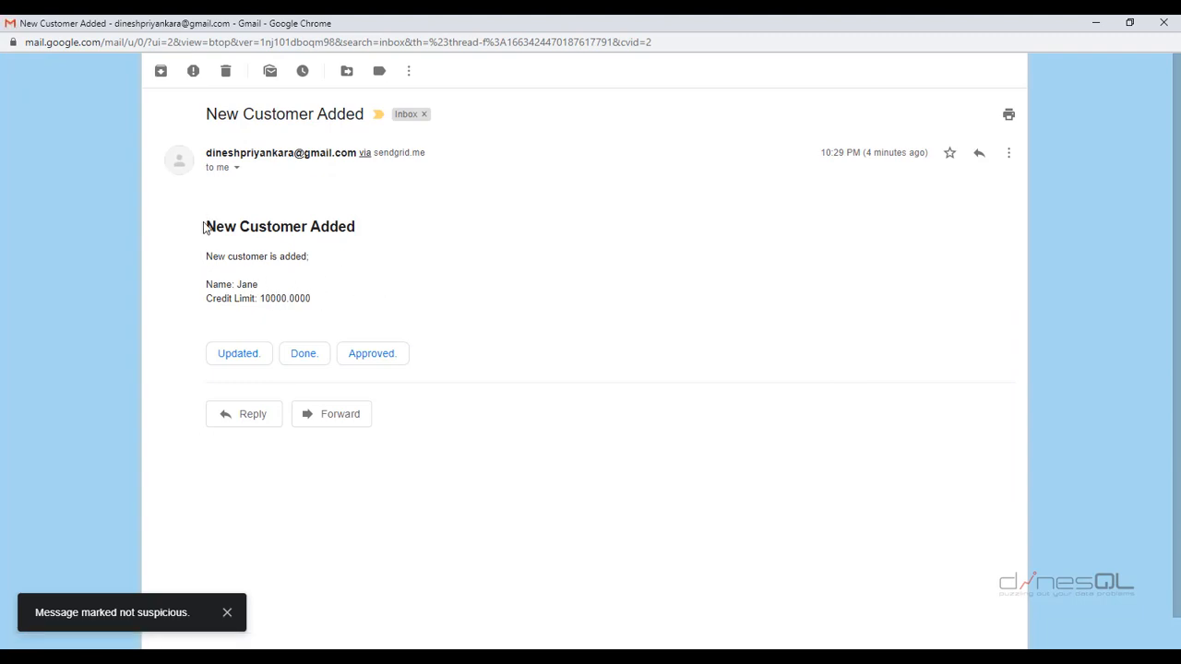
pyautogui.moveTo(205, 224); pyautogui.dragTo(318, 302)
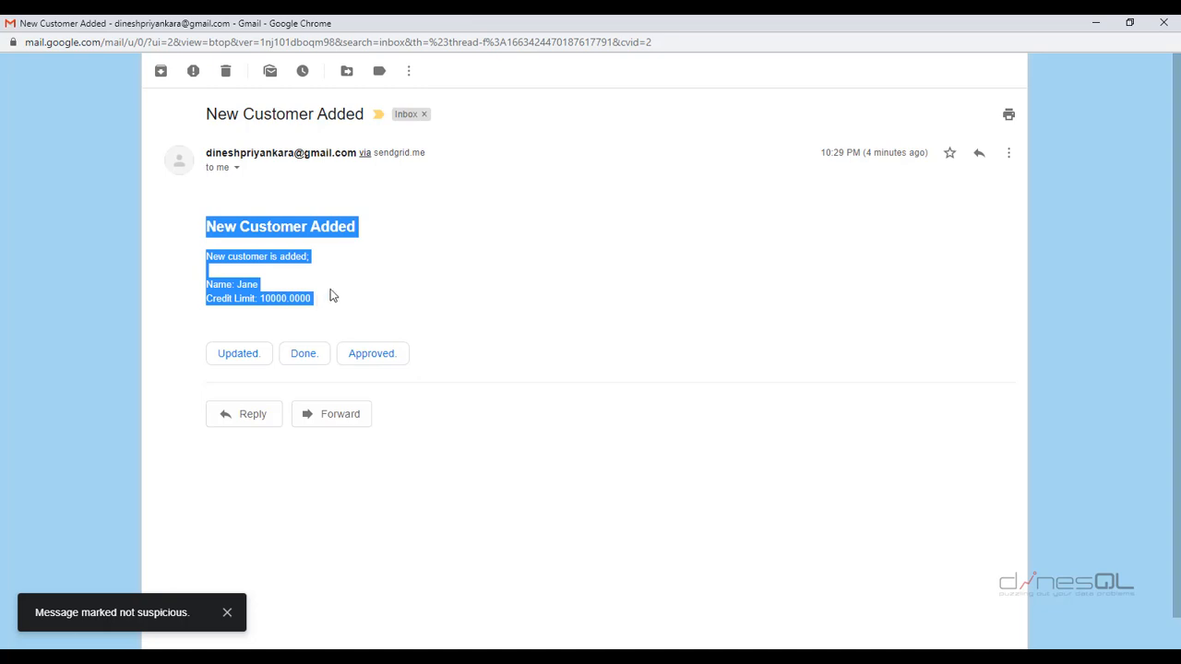
pyautogui.click(332, 293)
pyautogui.doubleClick(245, 285)
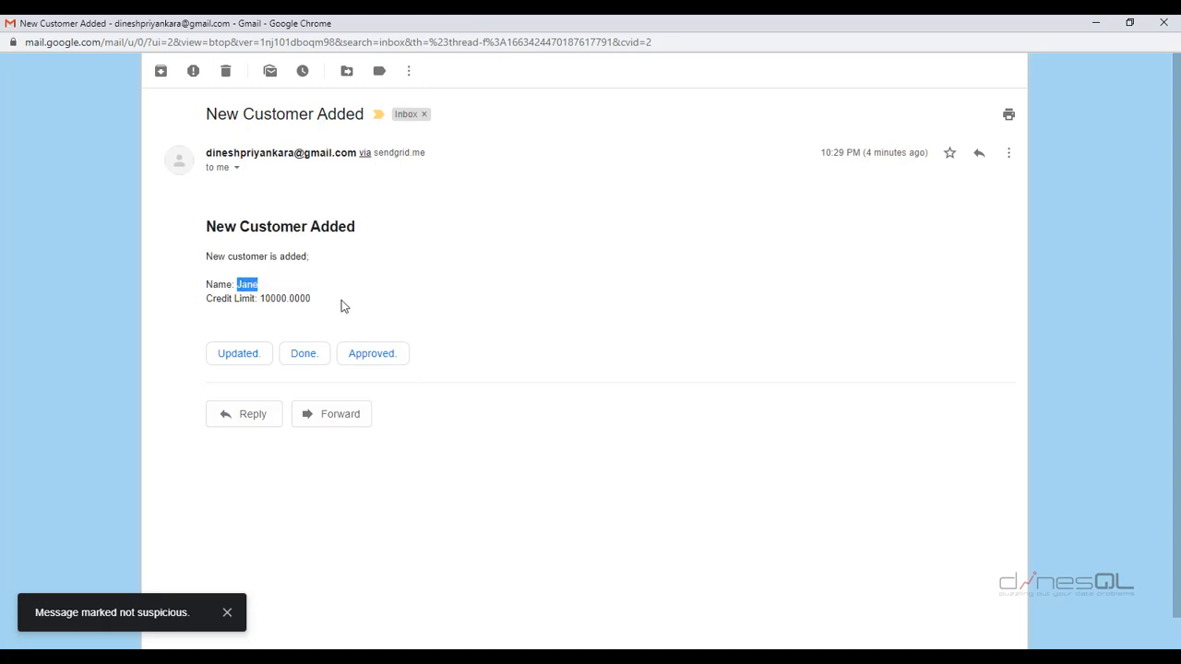